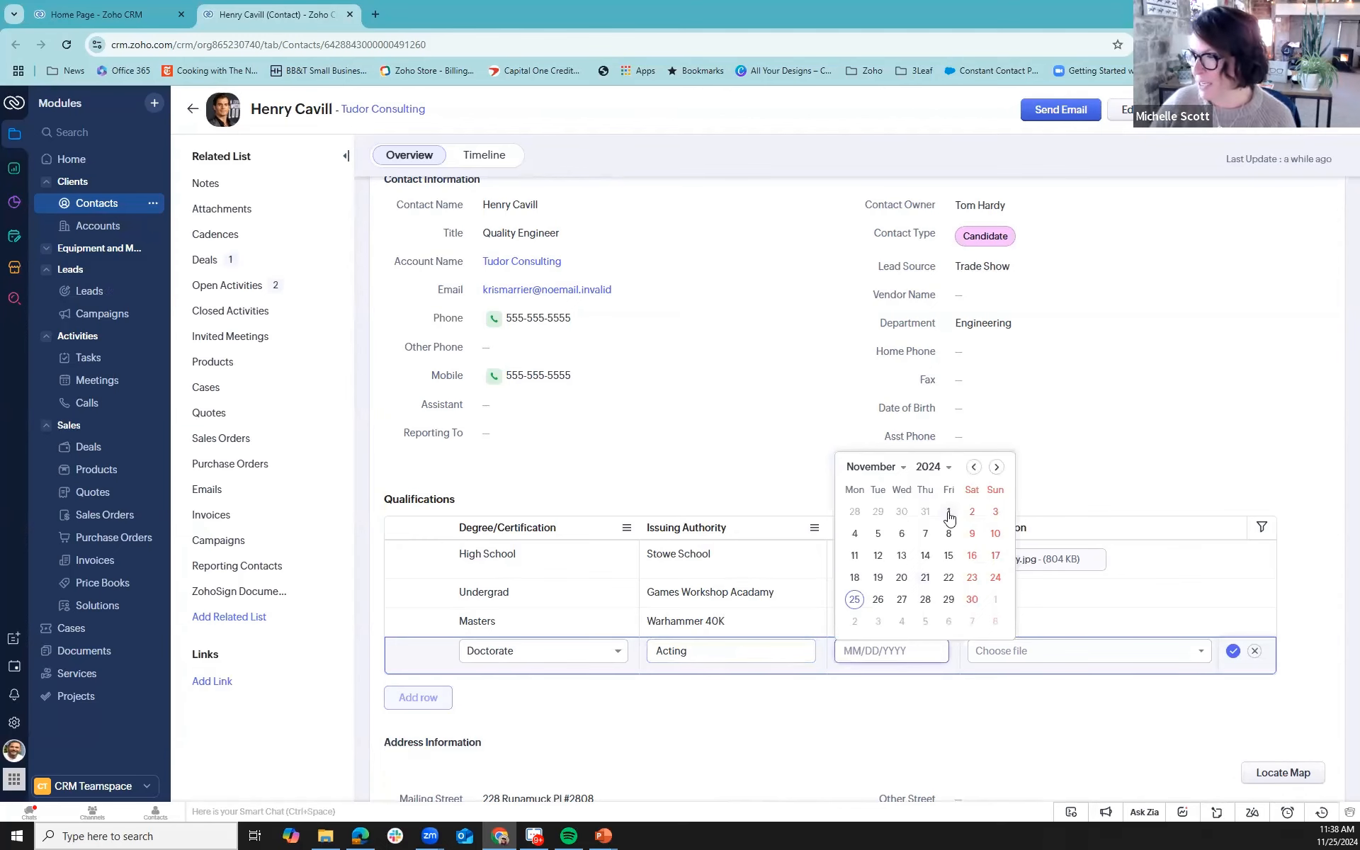
- Attach 2024-11-21_15-55-14.jpg from Downloads as the Doctorate row's certification and save the qualification row
{"action": "left_click", "coordinate": [1020, 653]}
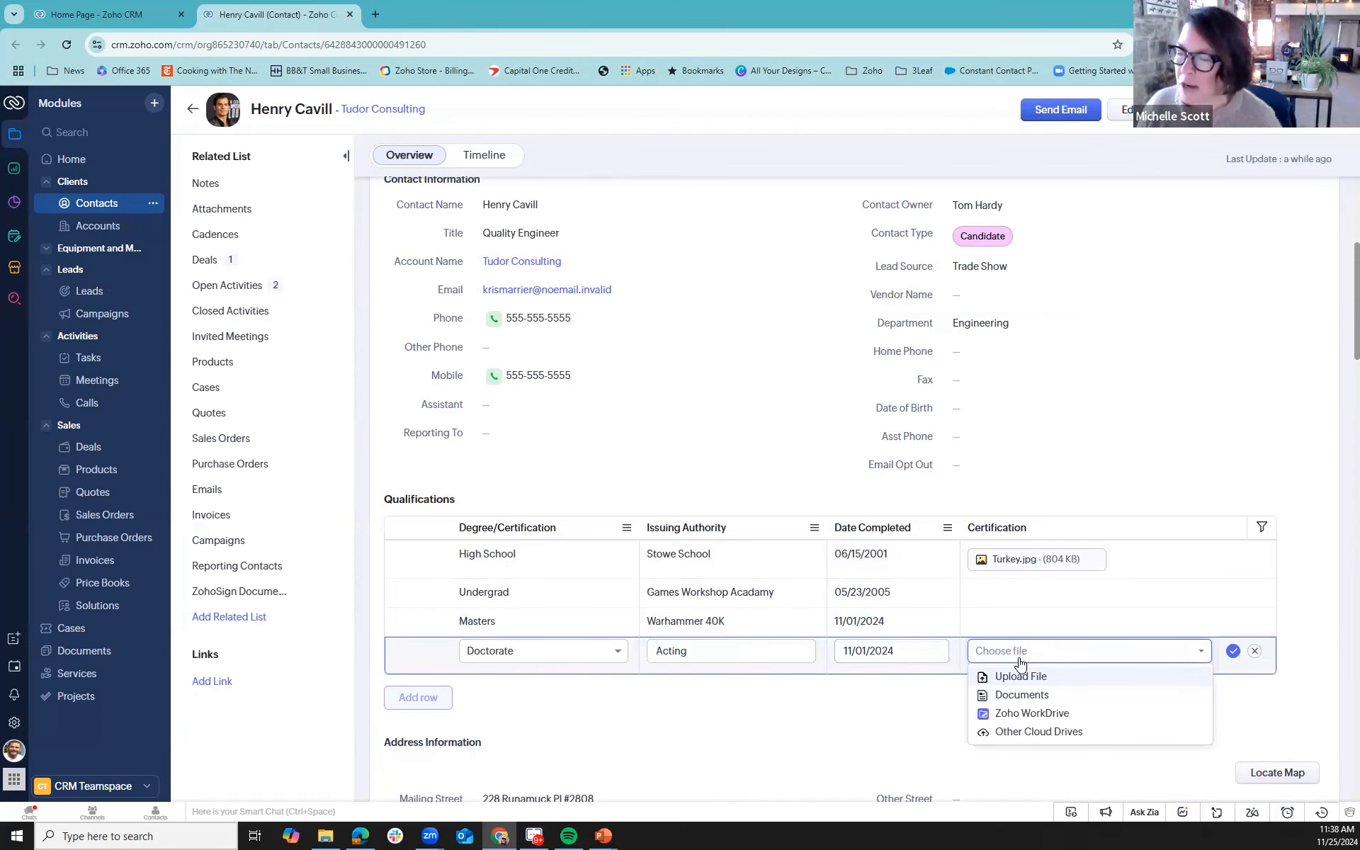
{"action": "left_click", "coordinate": [1015, 677]}
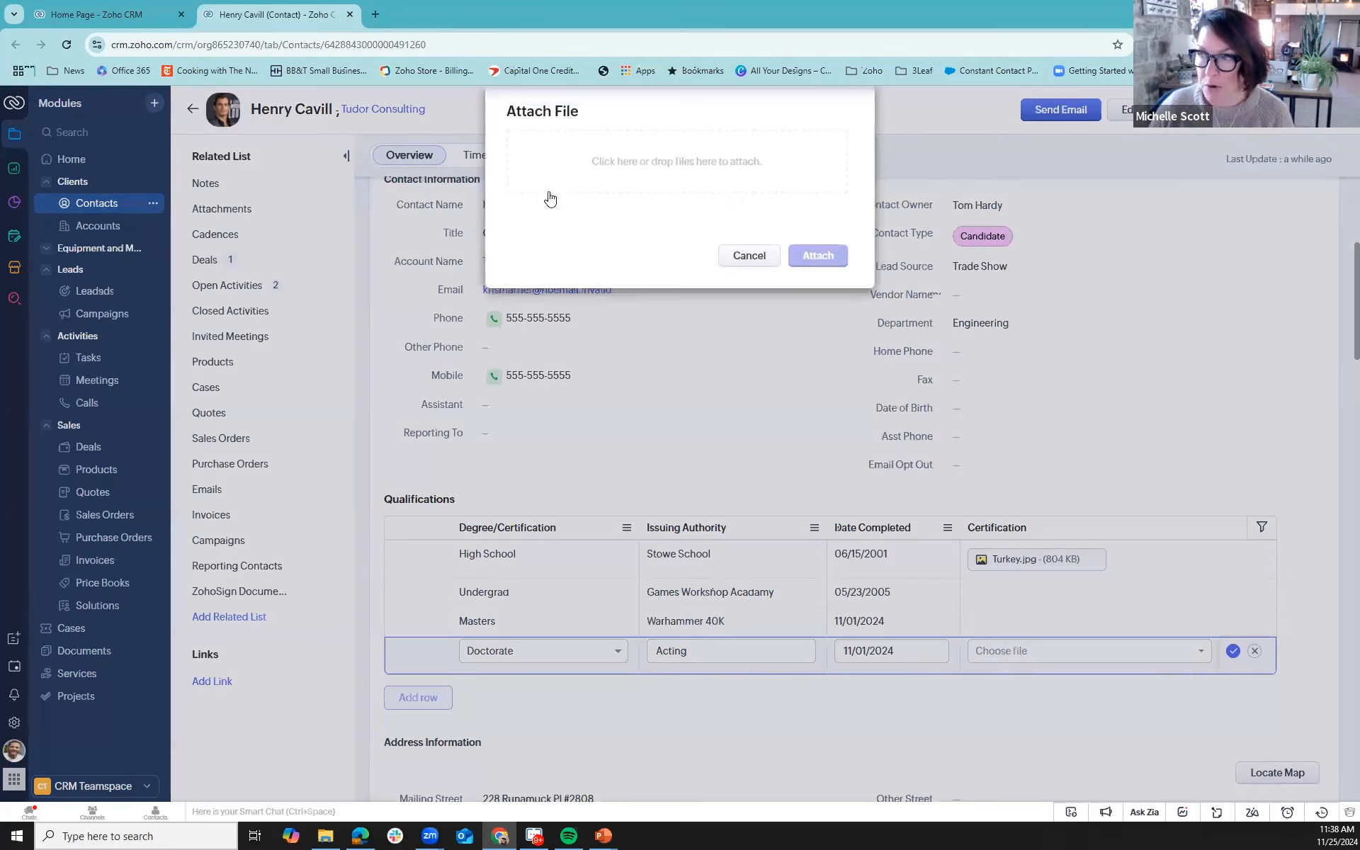
{"action": "left_click", "coordinate": [654, 166]}
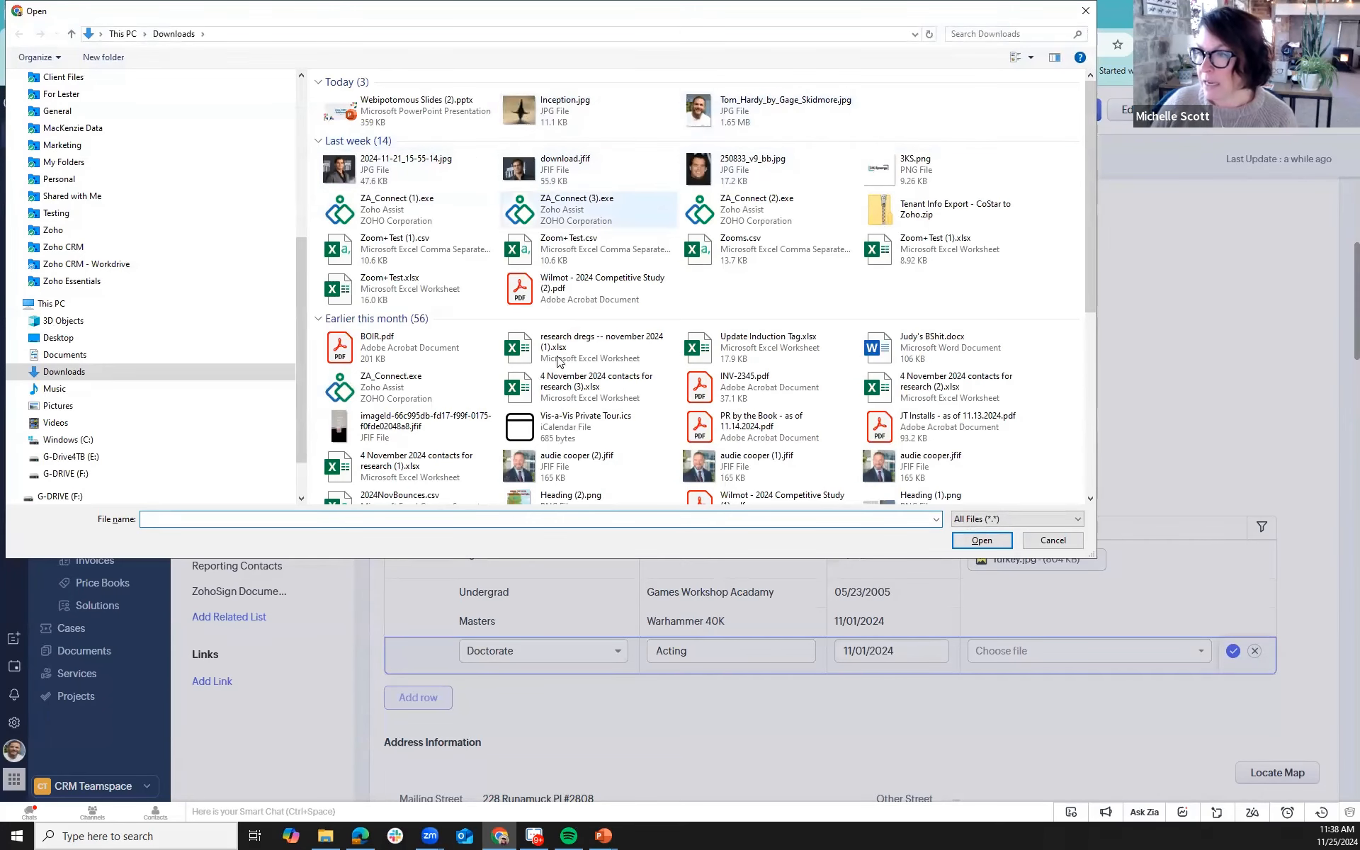
{"action": "left_click", "coordinate": [389, 172]}
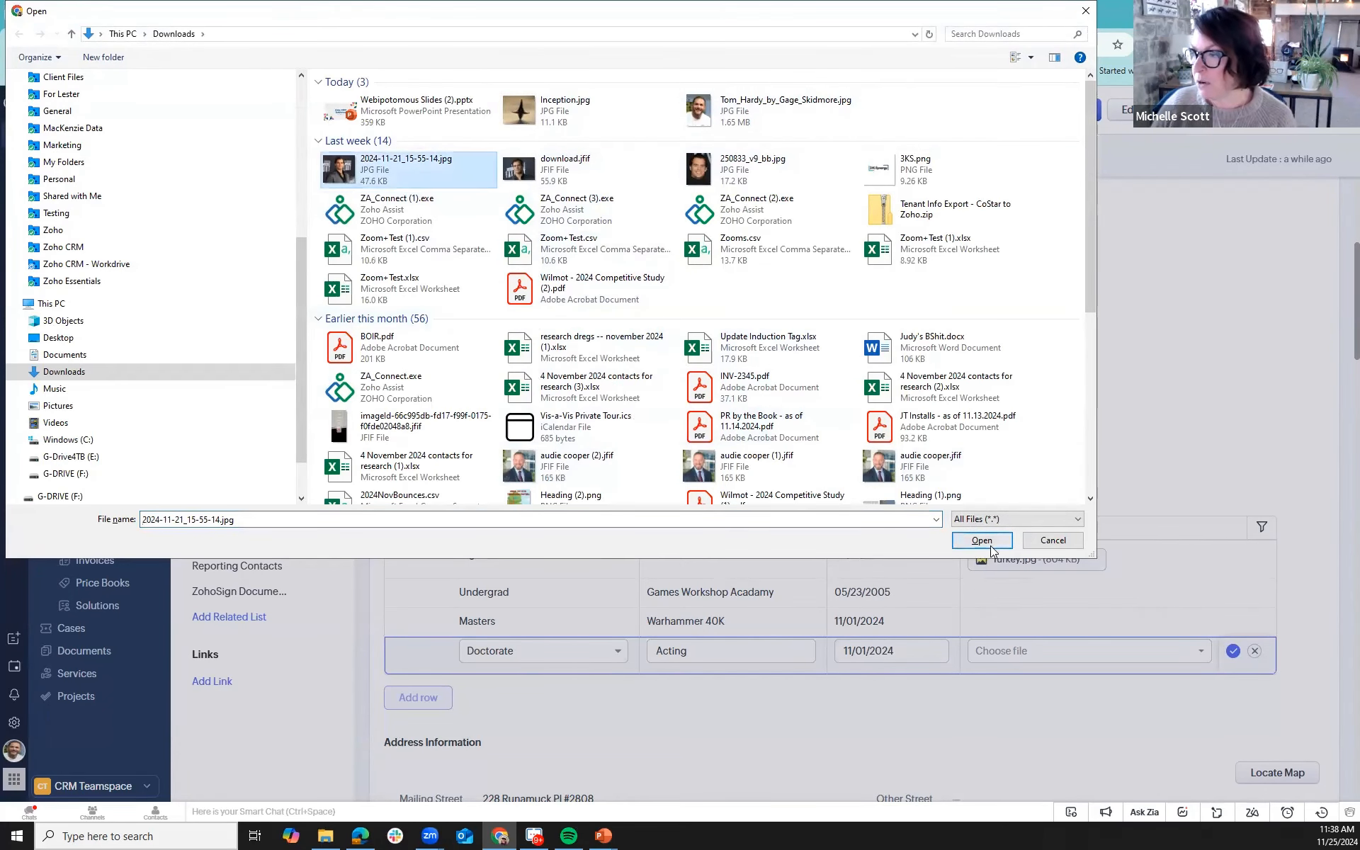
{"action": "key", "text": "Return"}
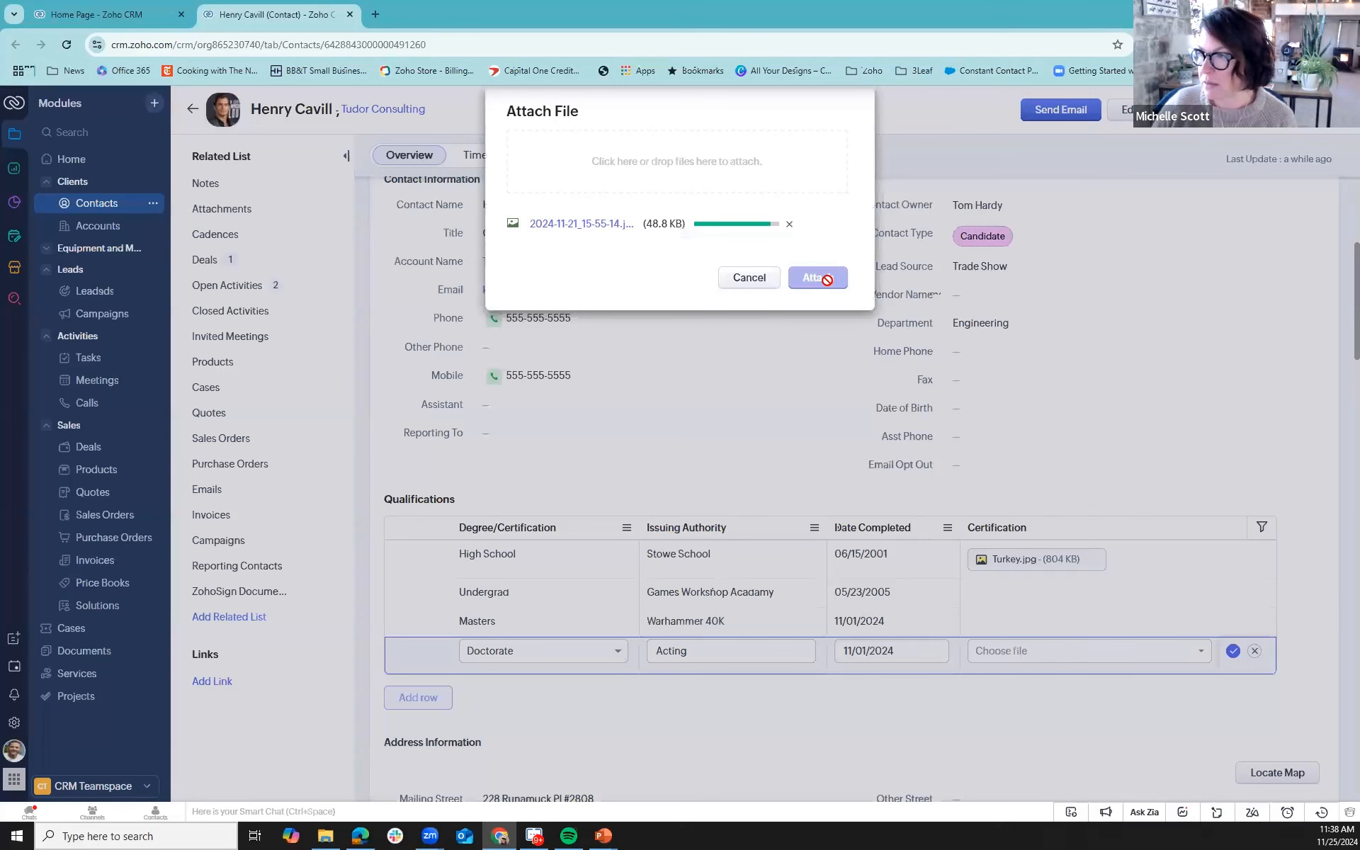
{"action": "left_click", "coordinate": [827, 282]}
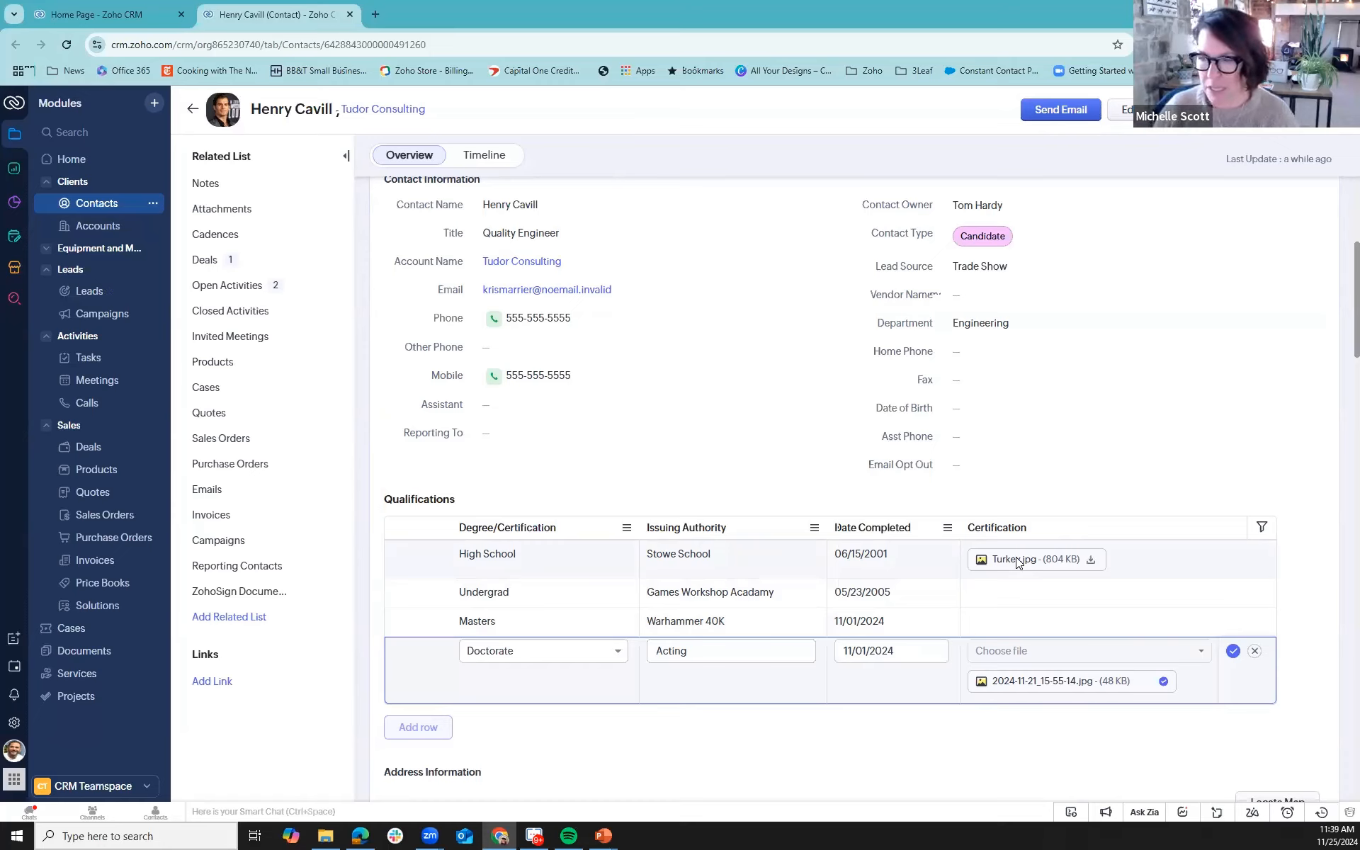
{"action": "left_click", "coordinate": [1234, 652]}
- Open the record of the contact at Commercial Press (Sample) from the full contacts list
{"action": "mouse_move", "coordinate": [338, 834]}
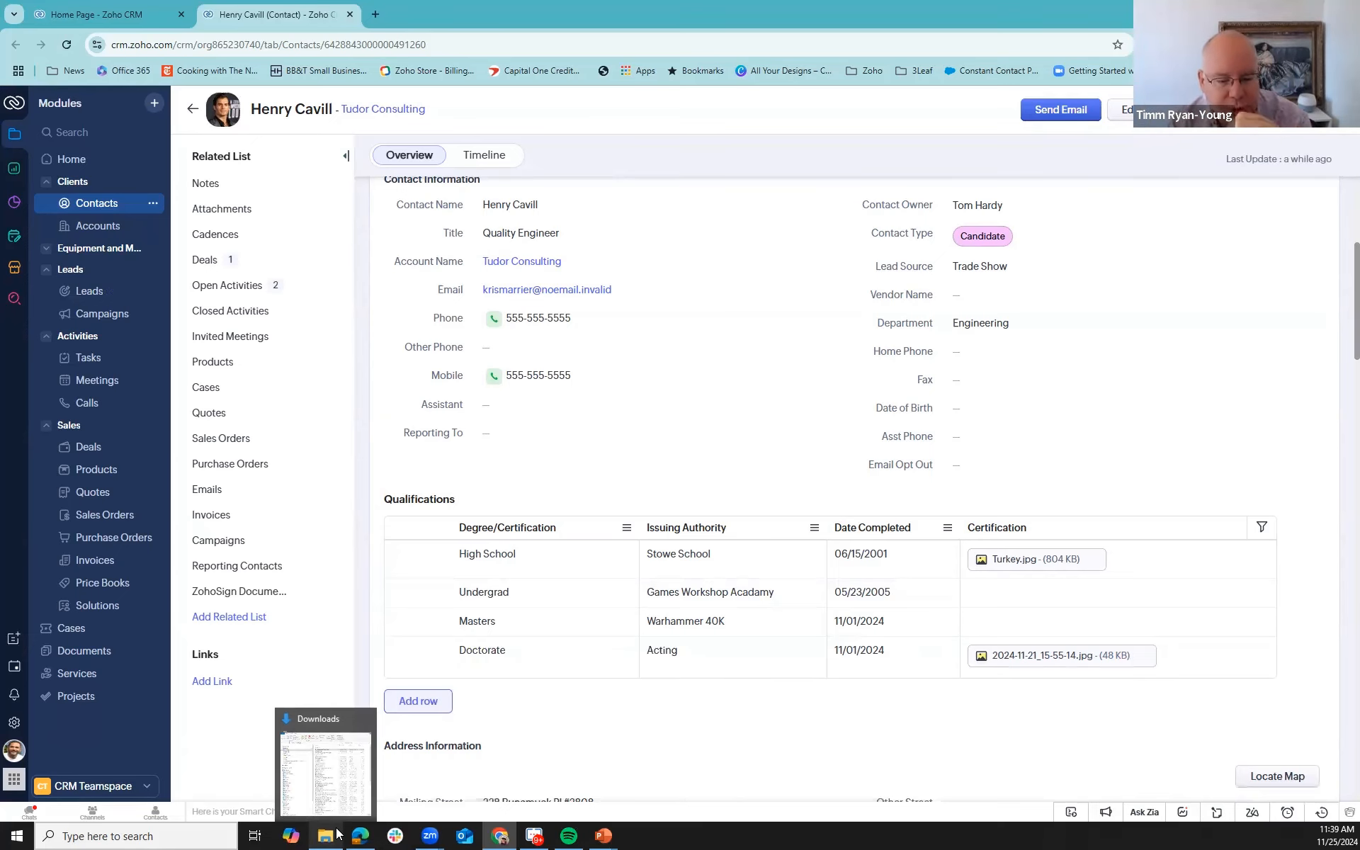
{"action": "scroll", "coordinate": [527, 649], "scroll_direction": "down", "scroll_amount": 1}
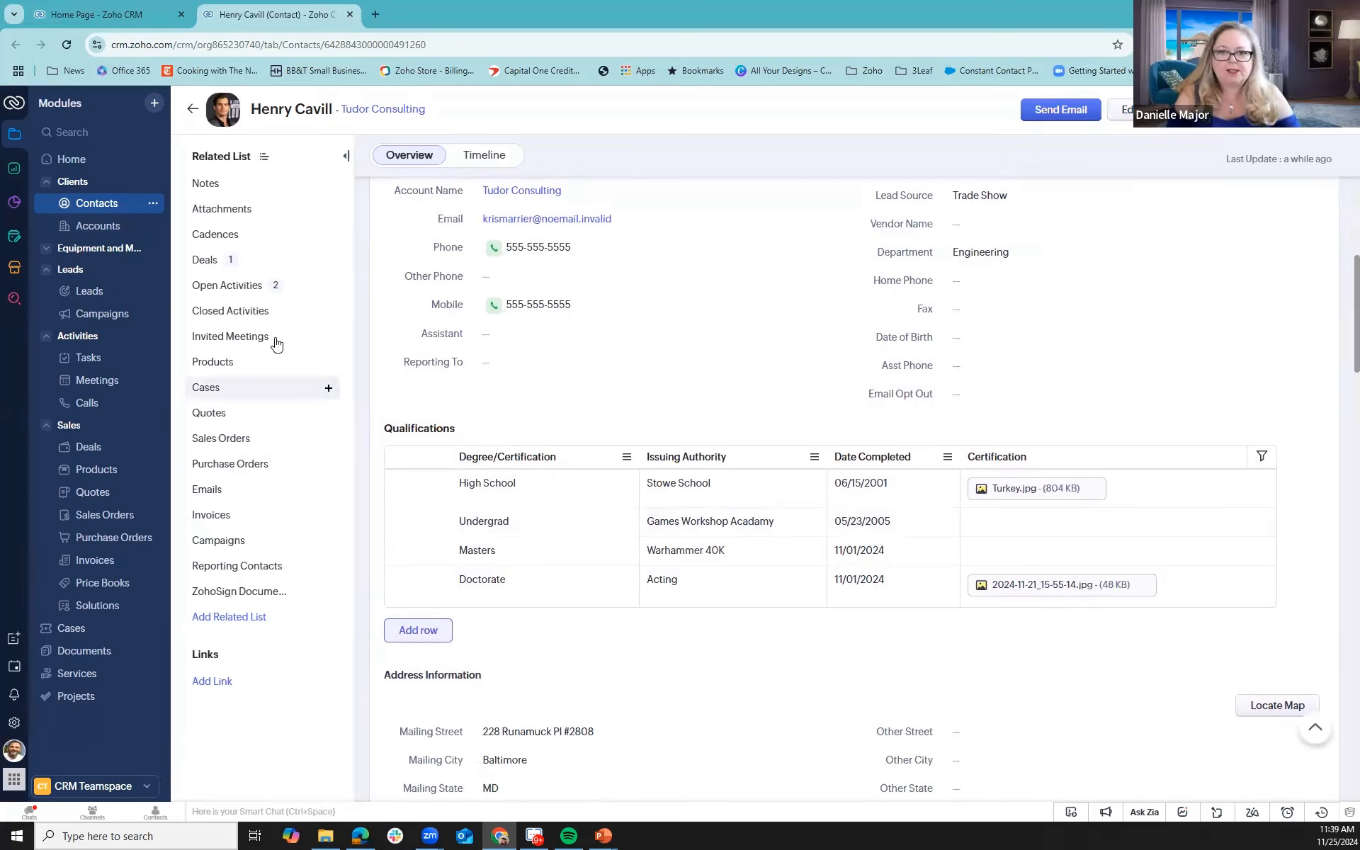
{"action": "left_click", "coordinate": [75, 203]}
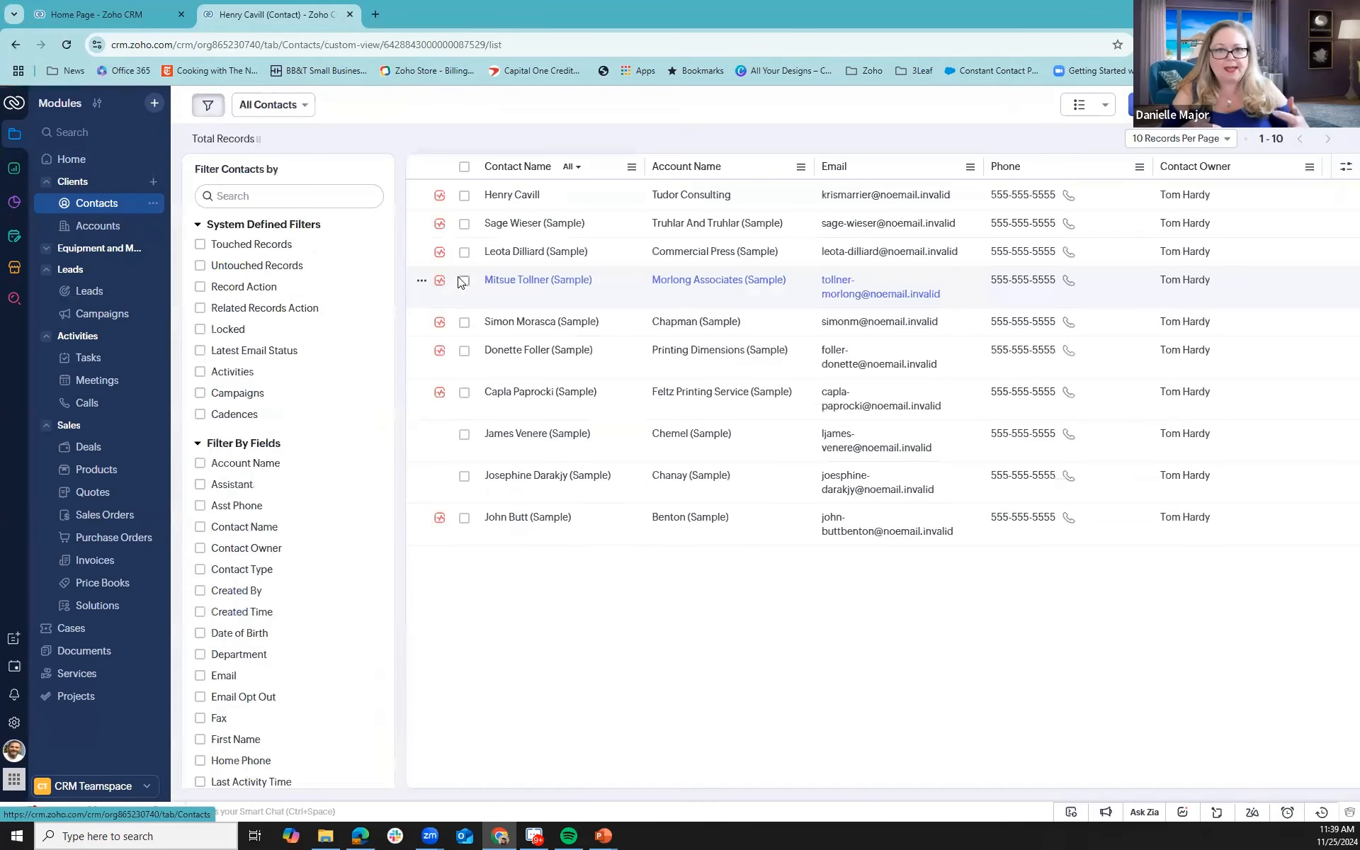
{"action": "left_click", "coordinate": [507, 253]}
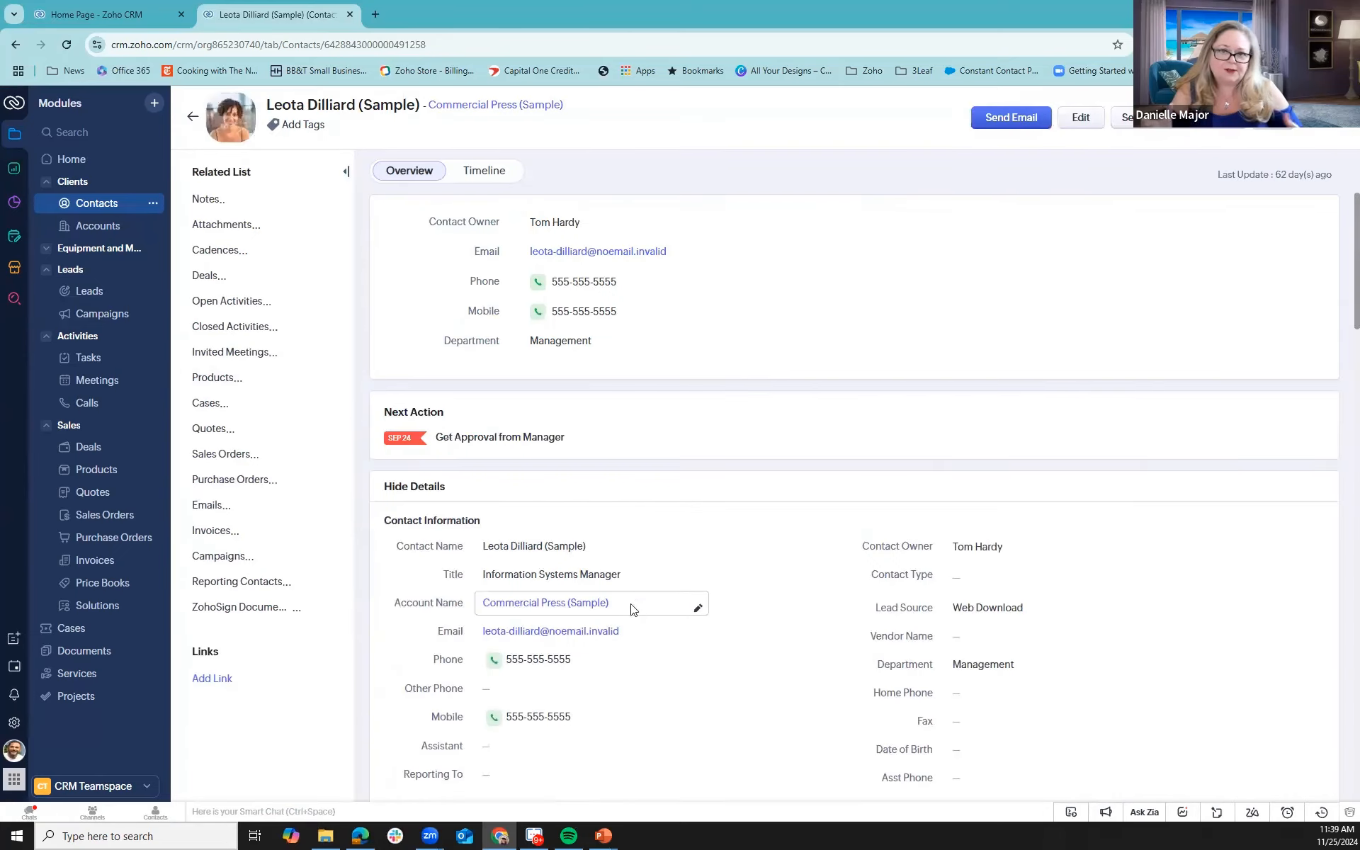
{"action": "scroll", "coordinate": [635, 610], "scroll_direction": "down", "scroll_amount": 7}
{"action": "scroll", "coordinate": [751, 520], "scroll_direction": "up", "scroll_amount": 5}
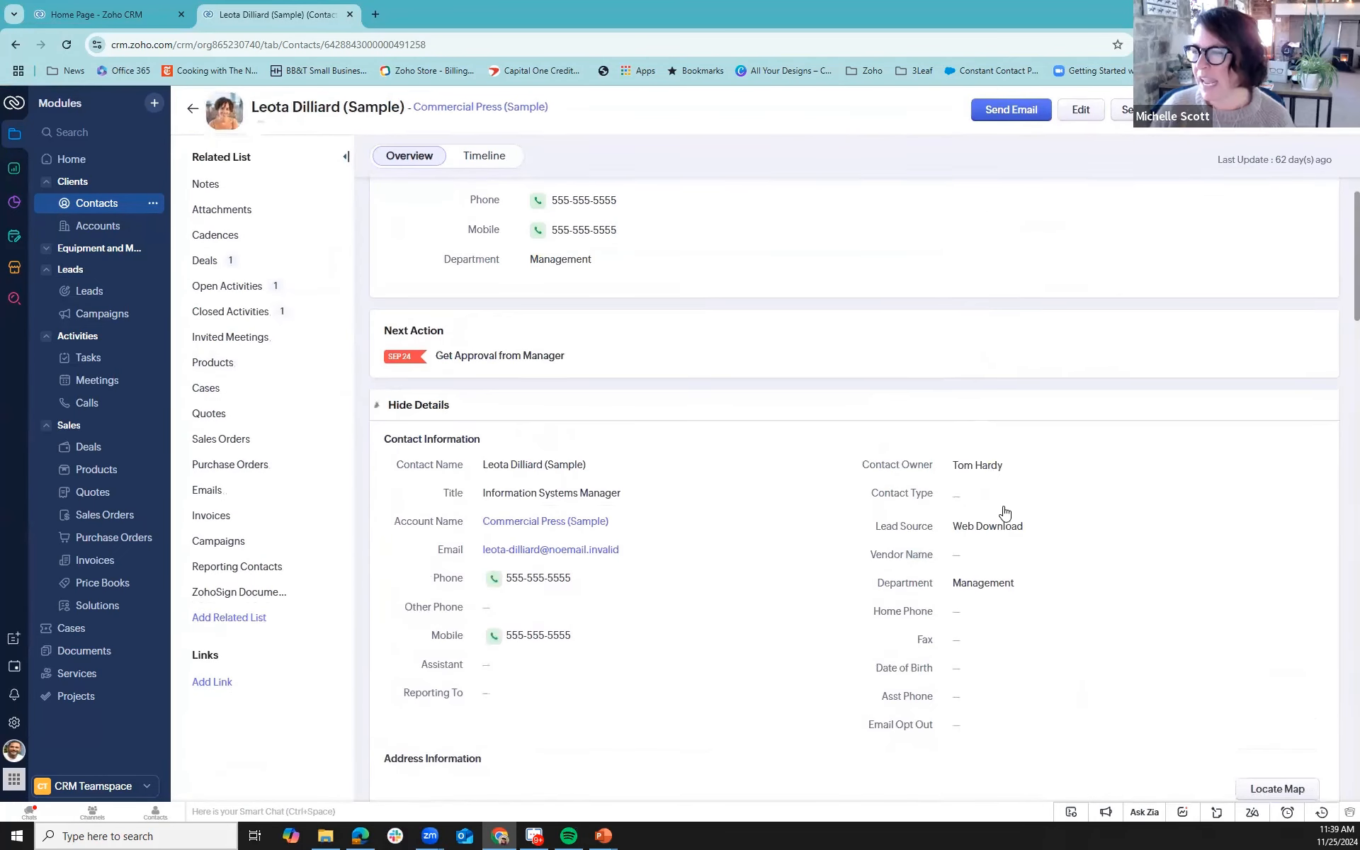
- Set the contact's Contact Type to Candidate and save the field
{"action": "left_click", "coordinate": [986, 500]}
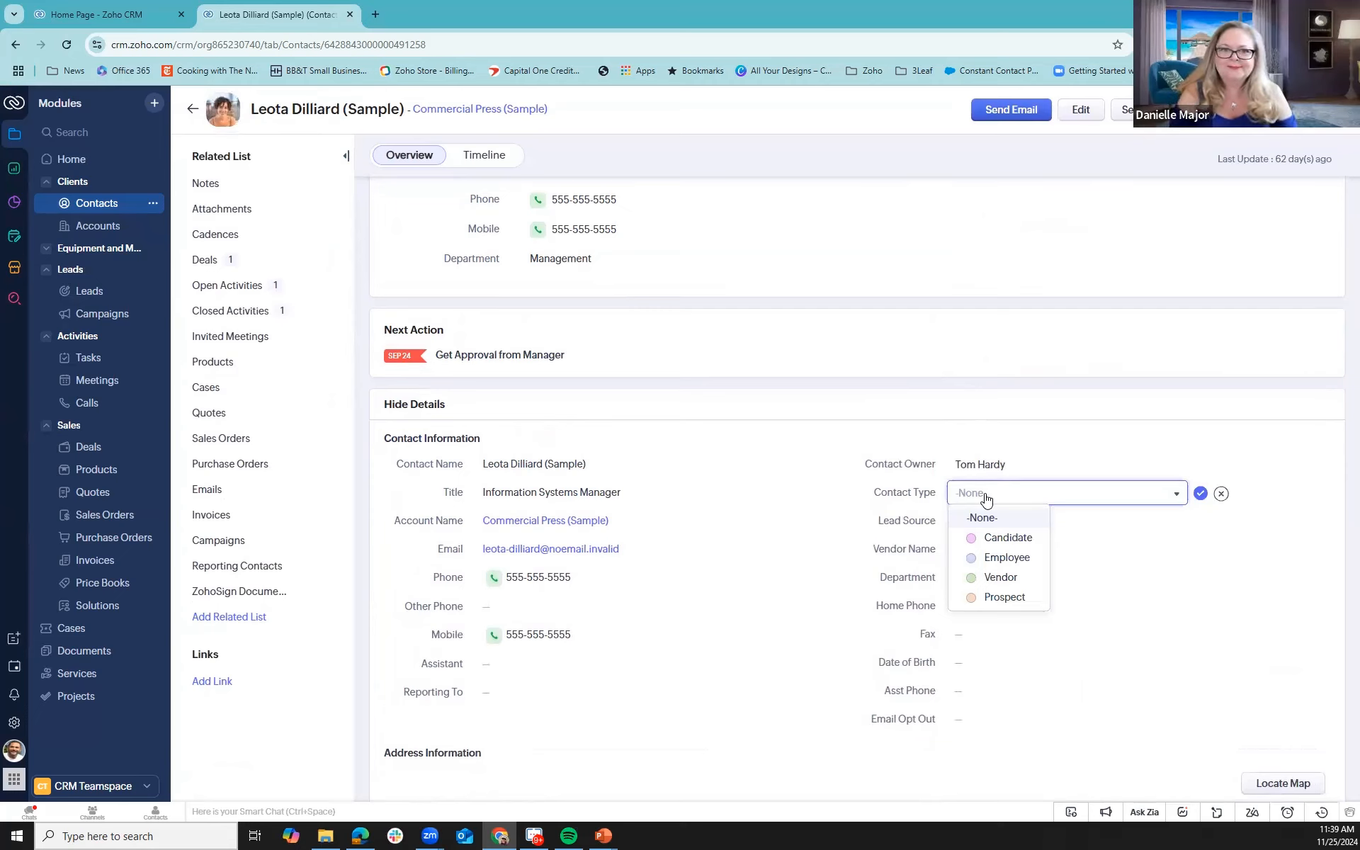
{"action": "left_click", "coordinate": [991, 538]}
{"action": "left_click", "coordinate": [1197, 493]}
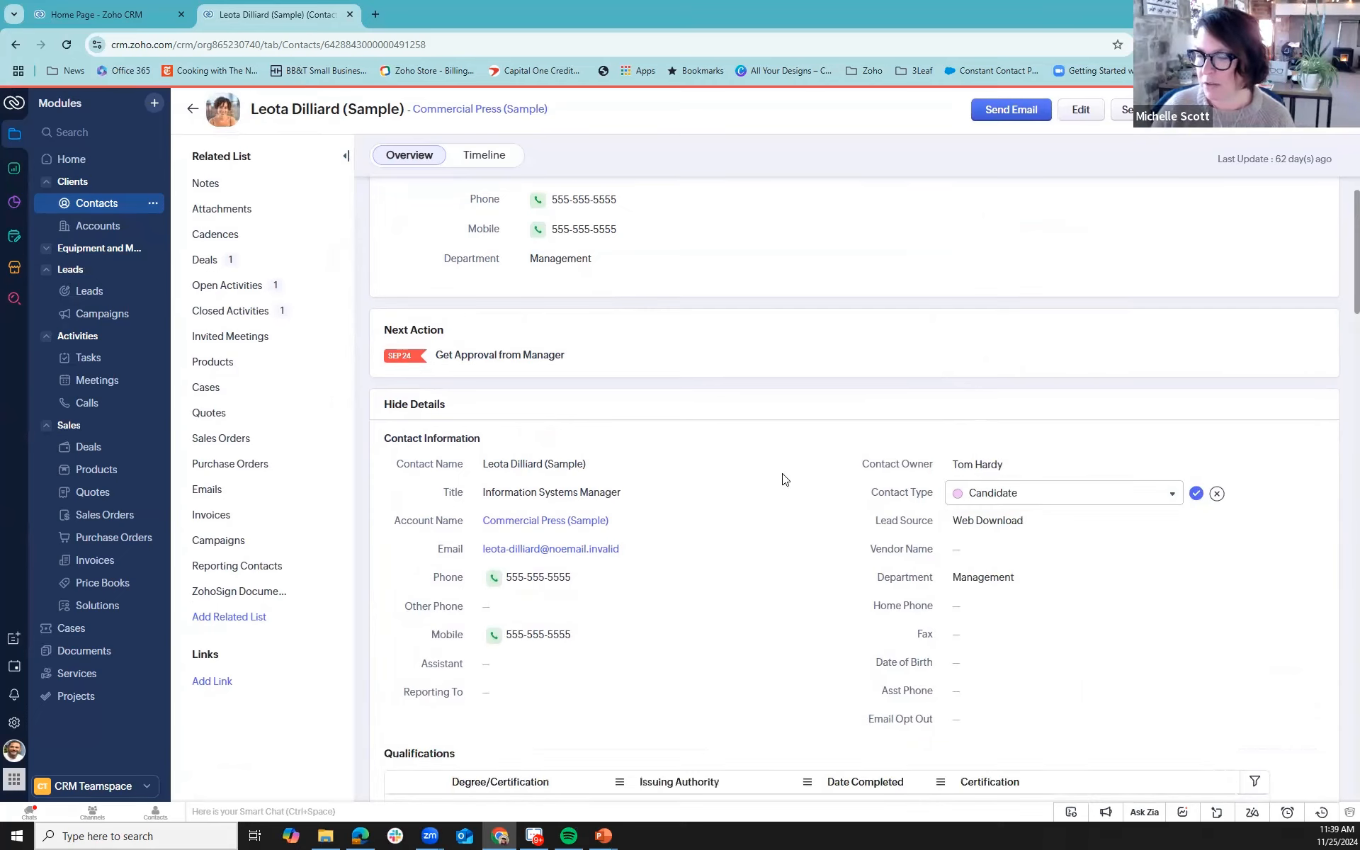
- Add a row to the contact's Qualifications with the degree High School and save it
{"action": "scroll", "coordinate": [783, 477], "scroll_direction": "down", "scroll_amount": 3}
{"action": "left_click", "coordinate": [418, 650]}
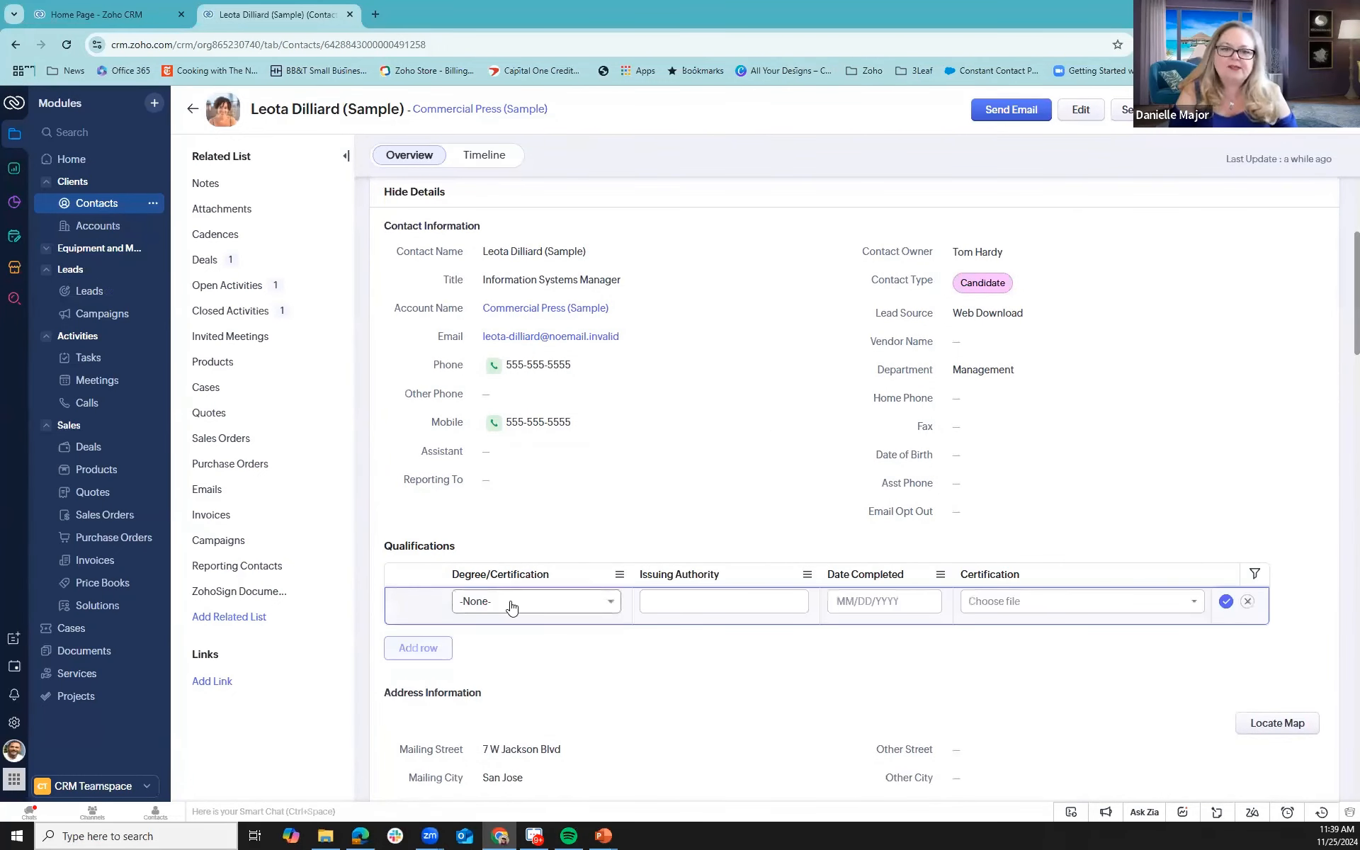
{"action": "left_click", "coordinate": [512, 604]}
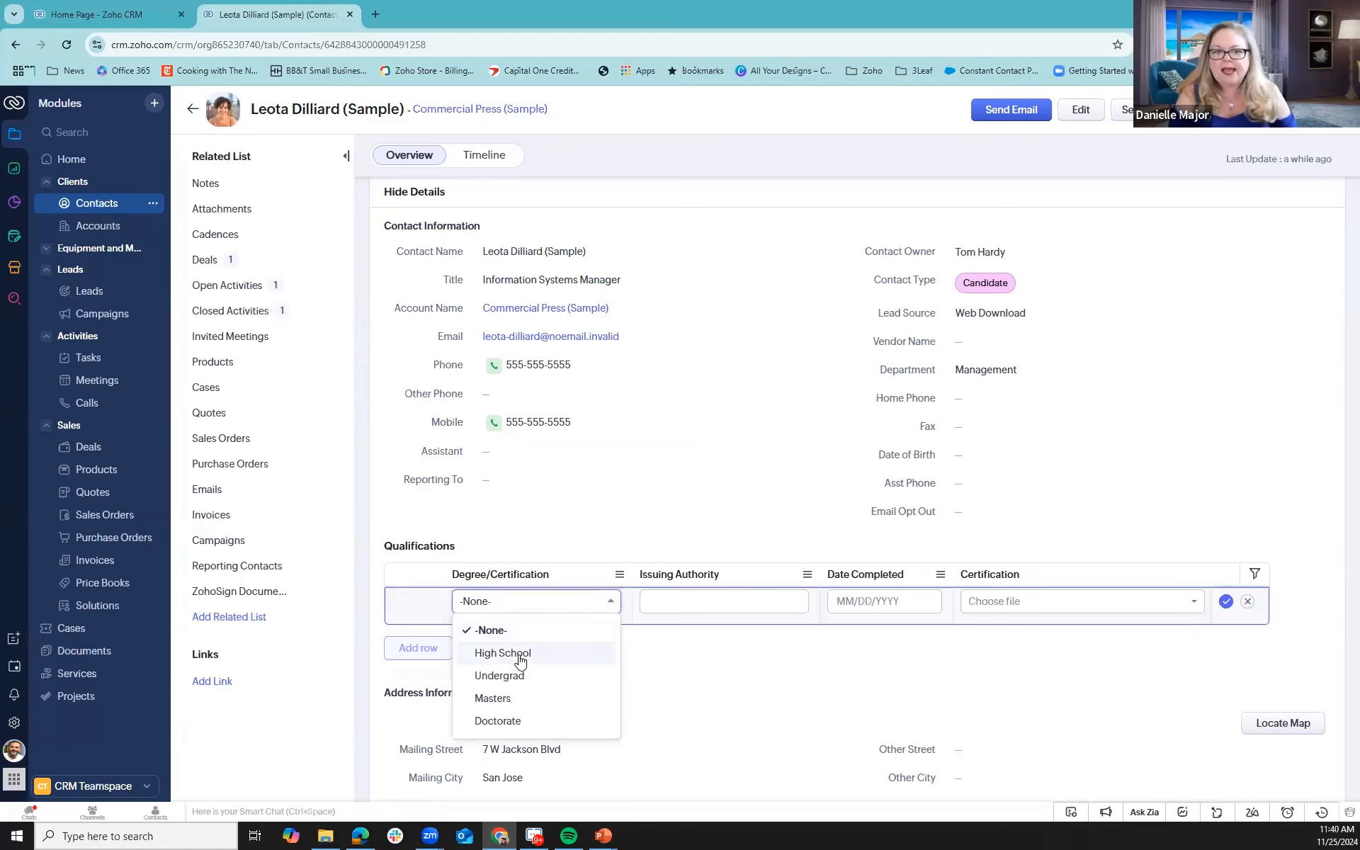
{"action": "left_click", "coordinate": [520, 655]}
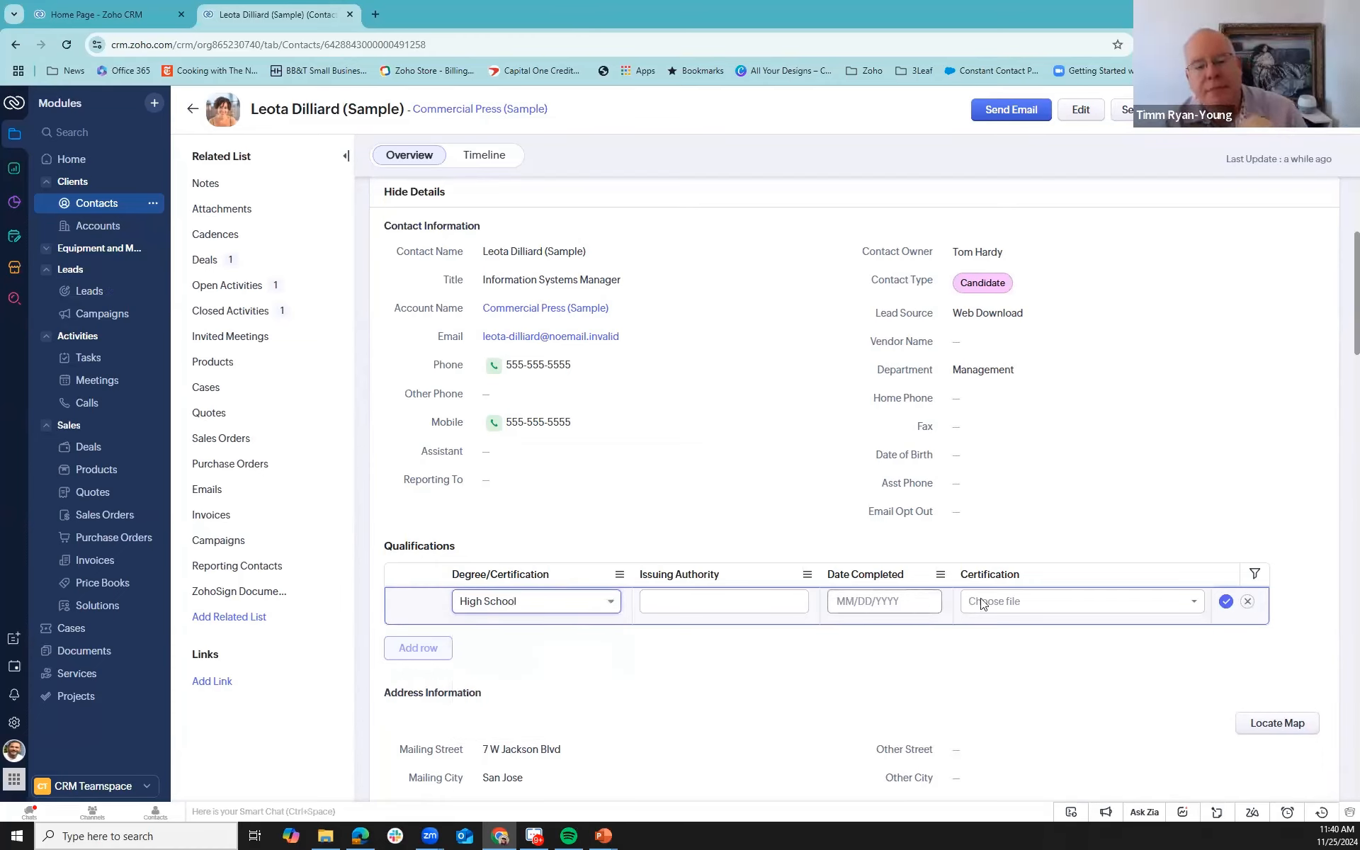
{"action": "left_click", "coordinate": [1226, 601]}
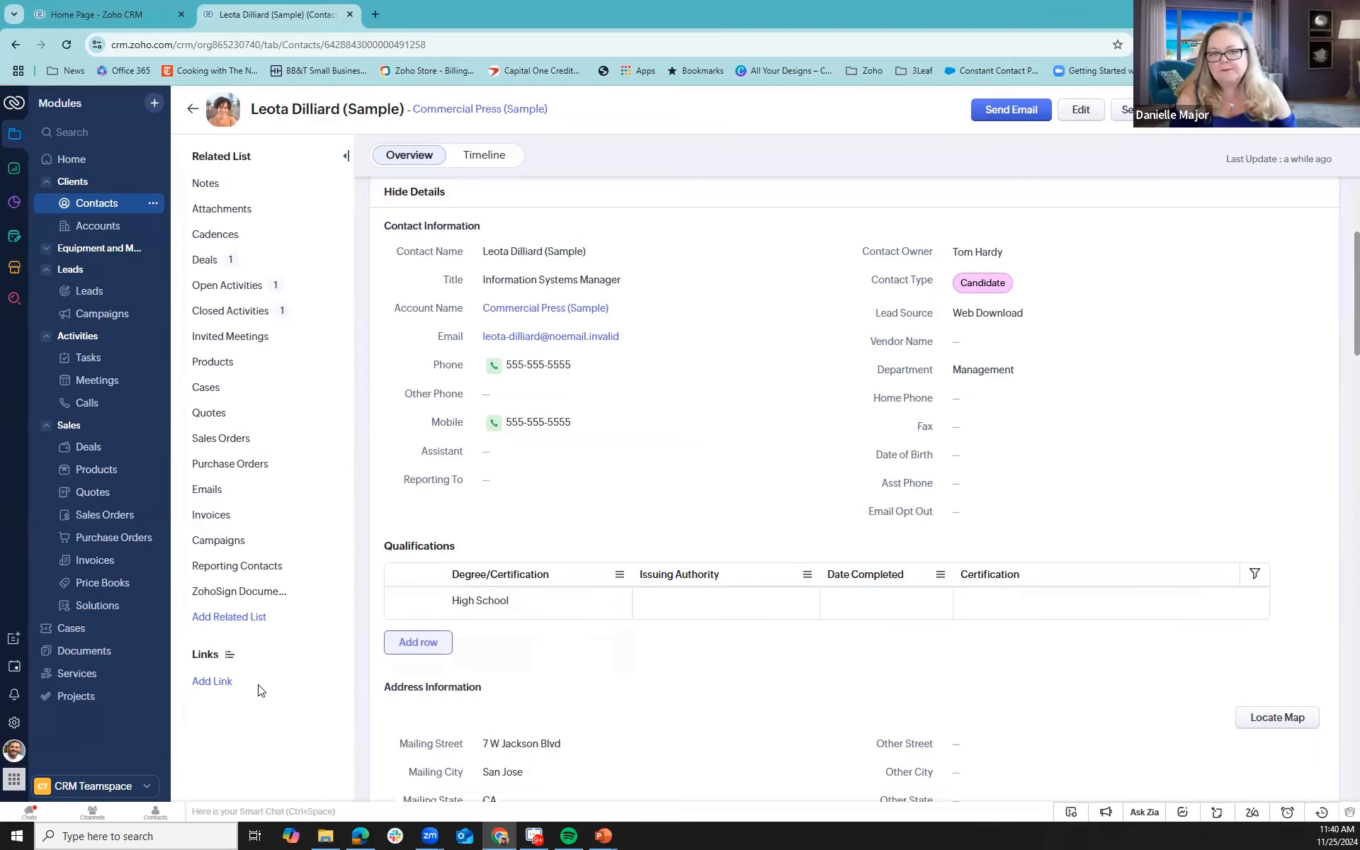
- Open the High School qualification row for editing and save it without making changes
{"action": "mouse_move", "coordinate": [409, 606]}
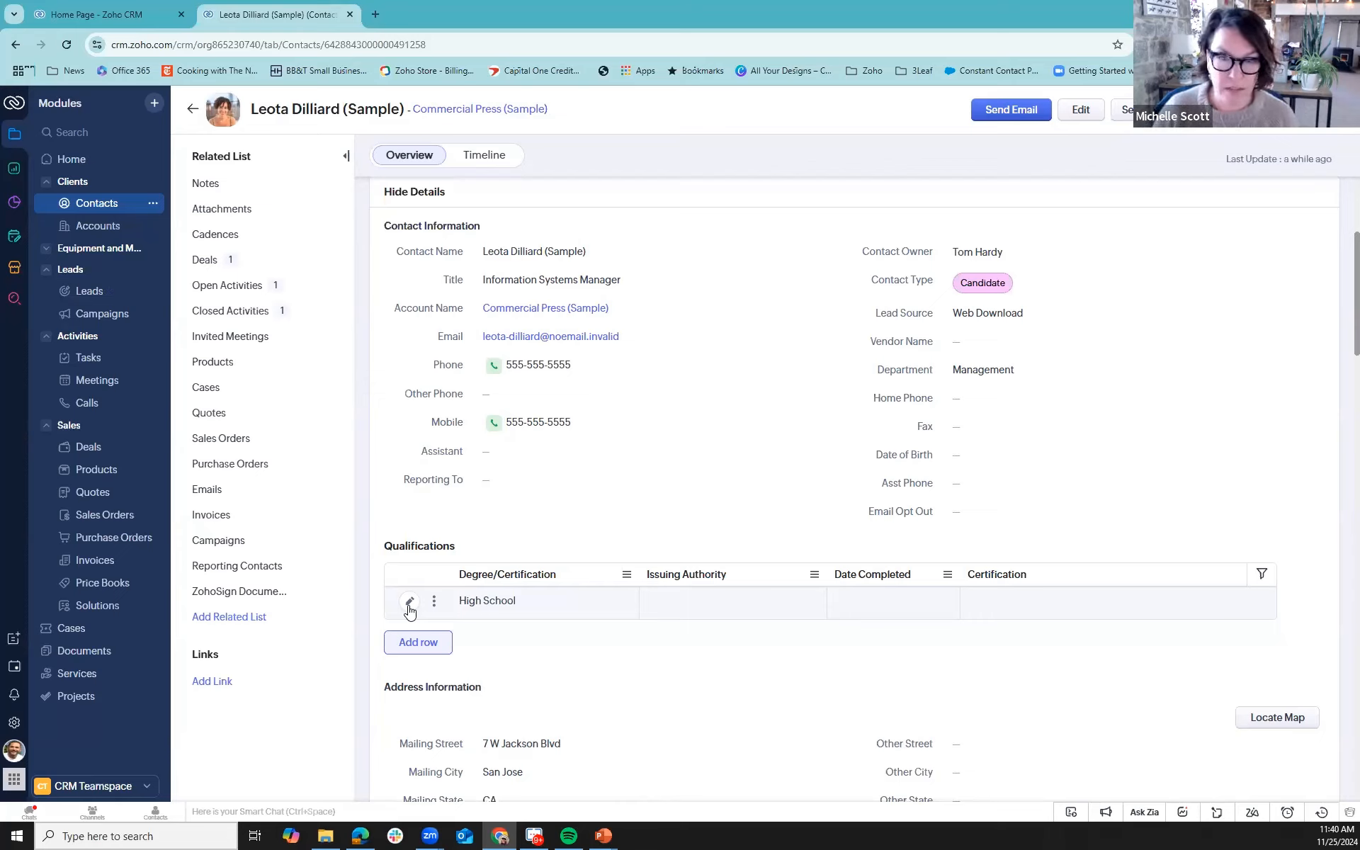
{"action": "left_click", "coordinate": [409, 603]}
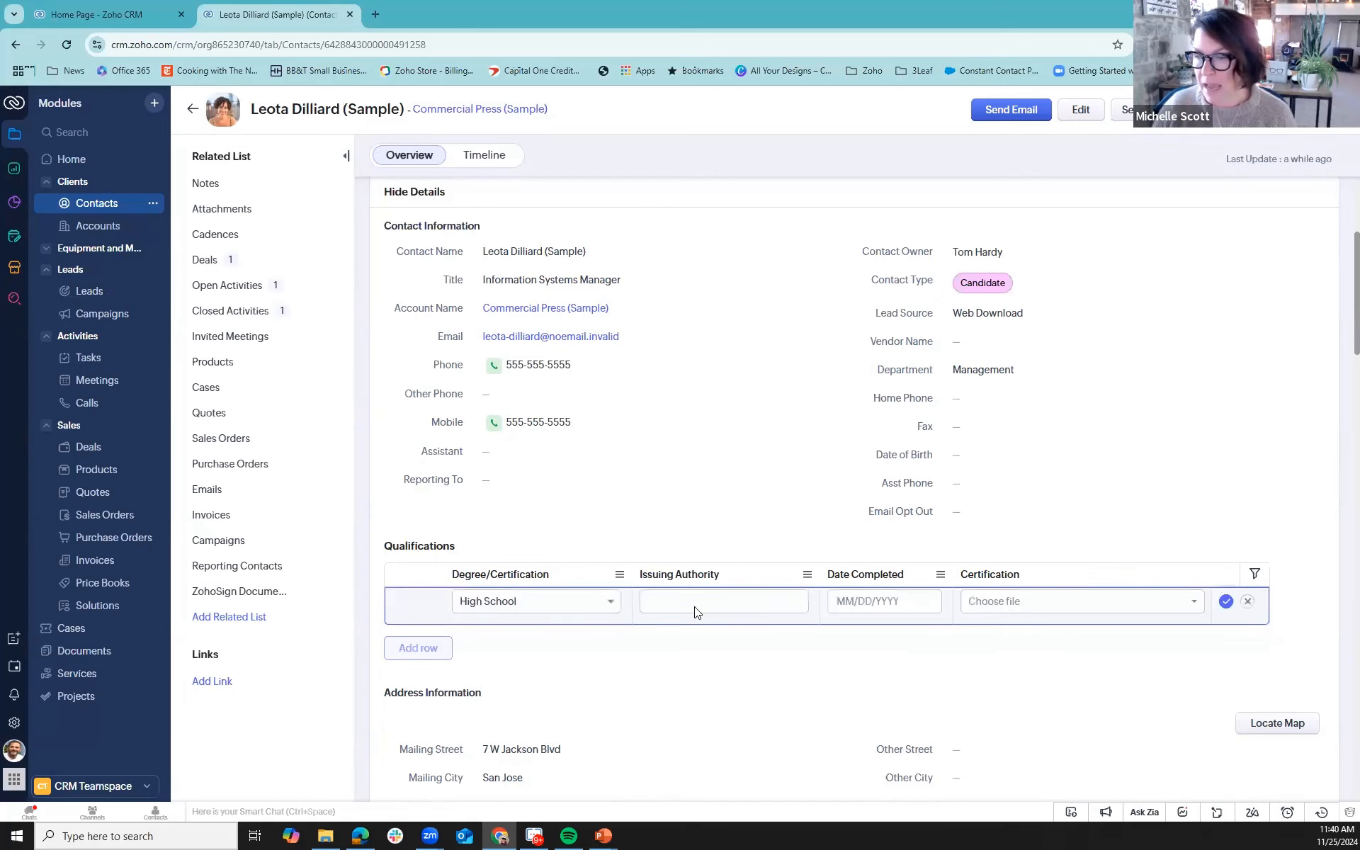
{"action": "left_click", "coordinate": [1226, 602]}
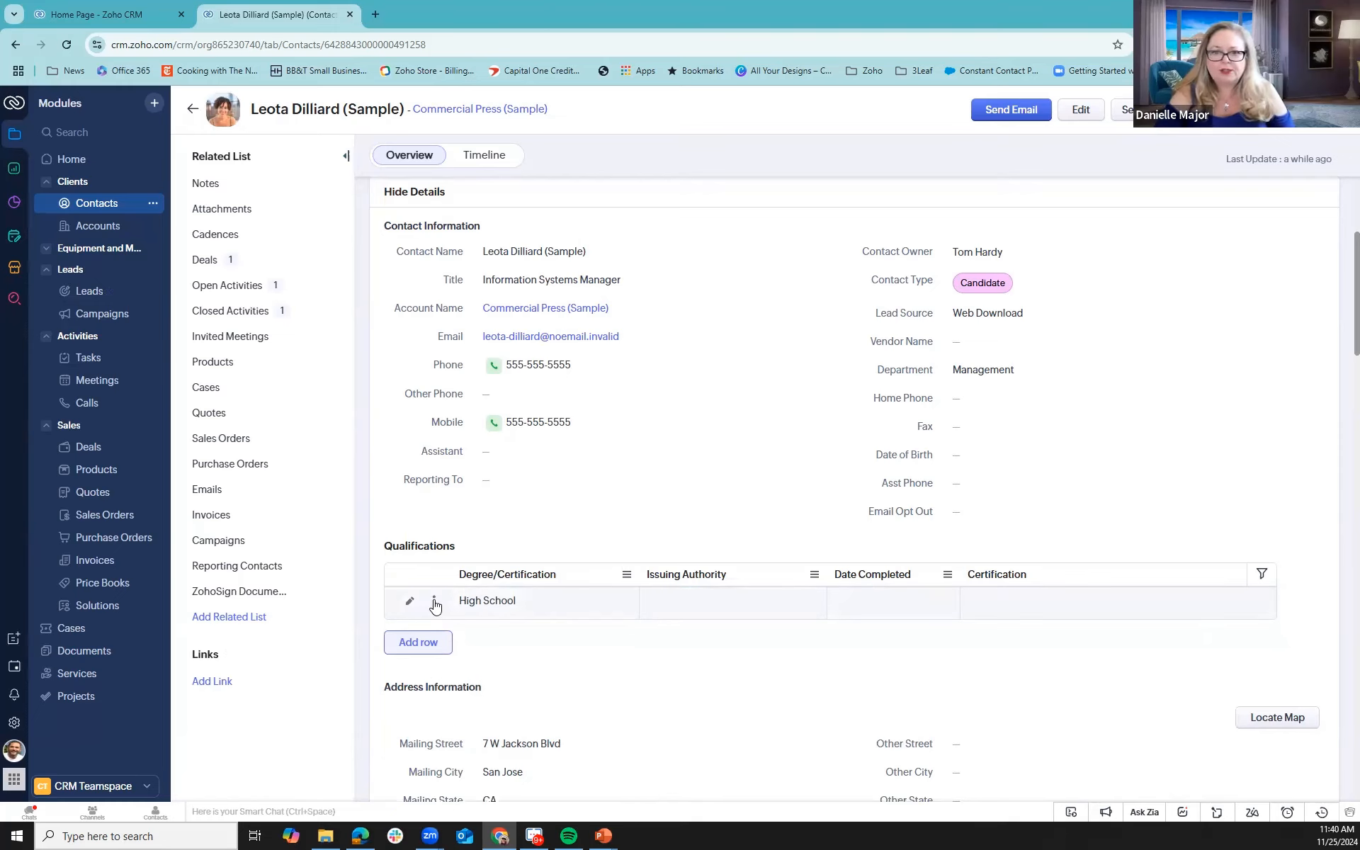
- Clone the High School qualification row and discard the unsaved copy
{"action": "left_click", "coordinate": [433, 600]}
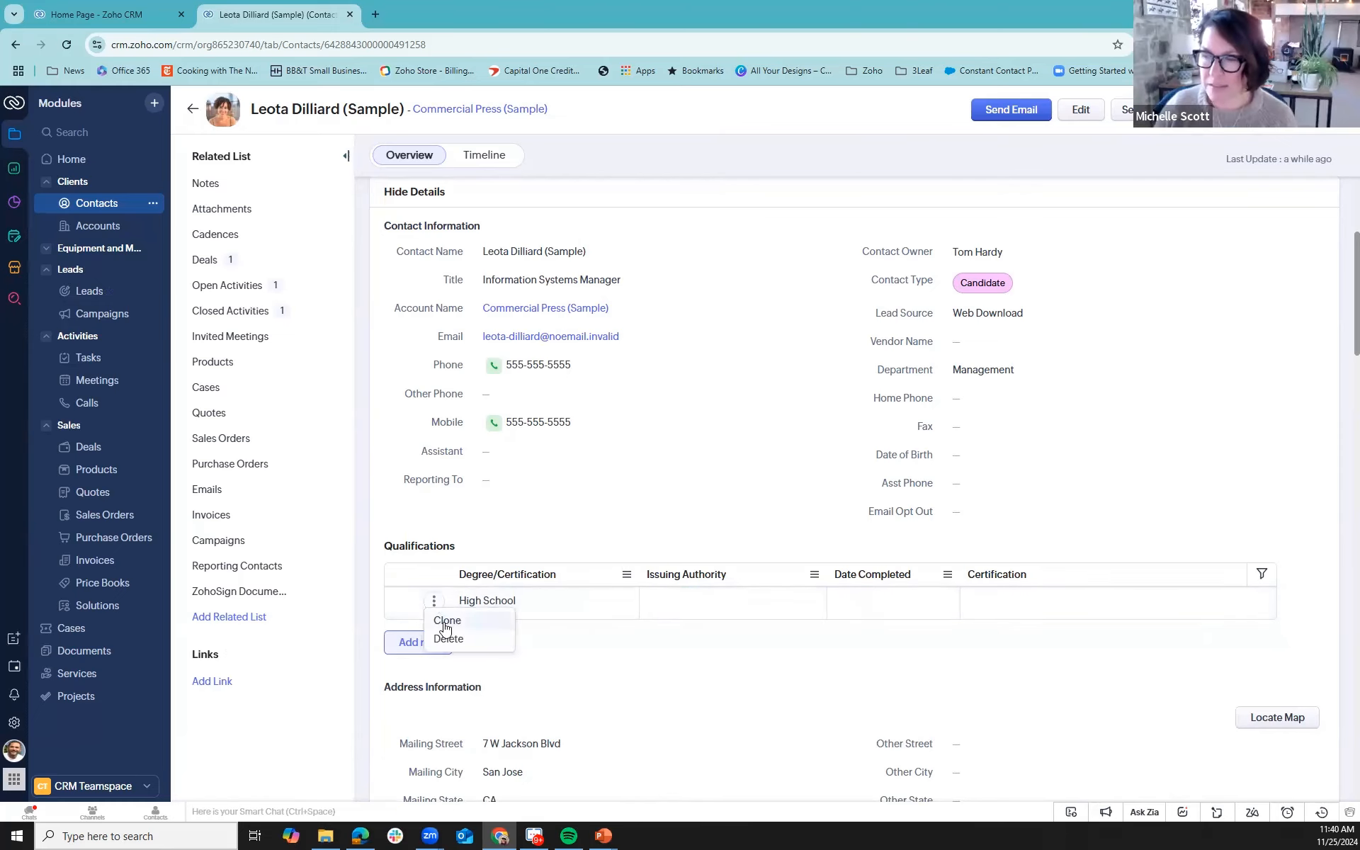
{"action": "left_click", "coordinate": [447, 622]}
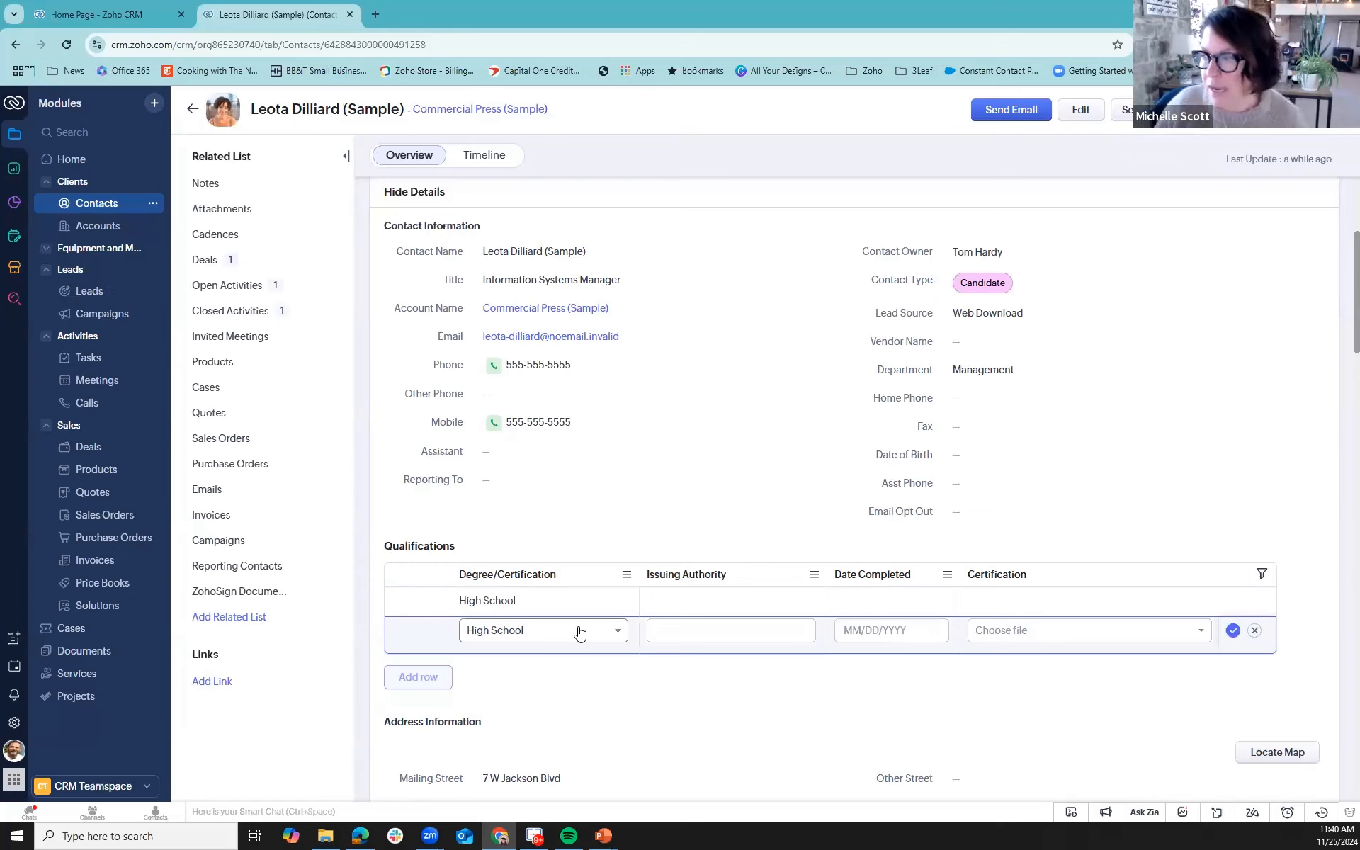
{"action": "left_click", "coordinate": [1256, 631]}
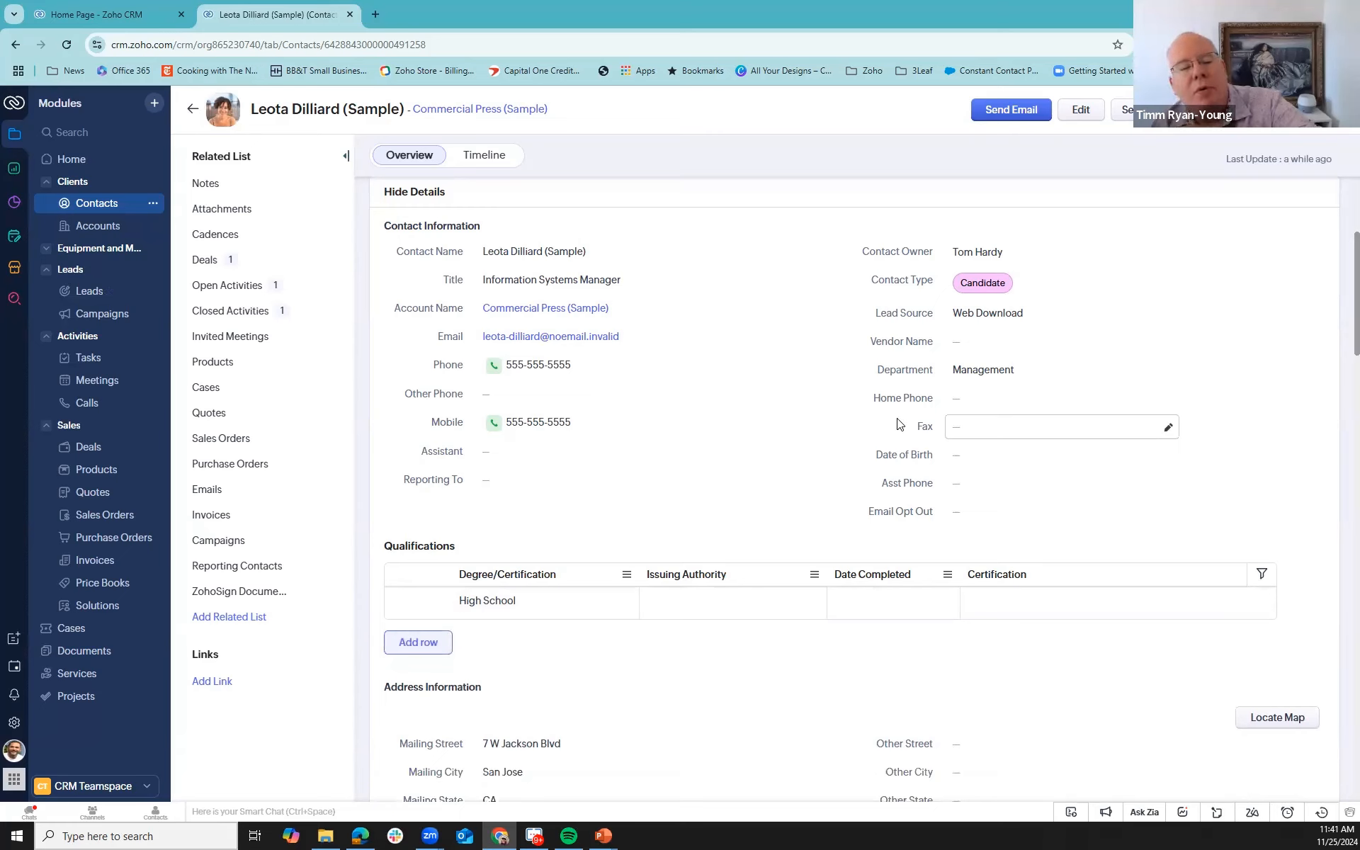
- Add a qualification row with the degree Masters and issuing authority UofSomething, and save it
{"action": "left_click", "coordinate": [446, 647]}
{"action": "left_click", "coordinate": [528, 632]}
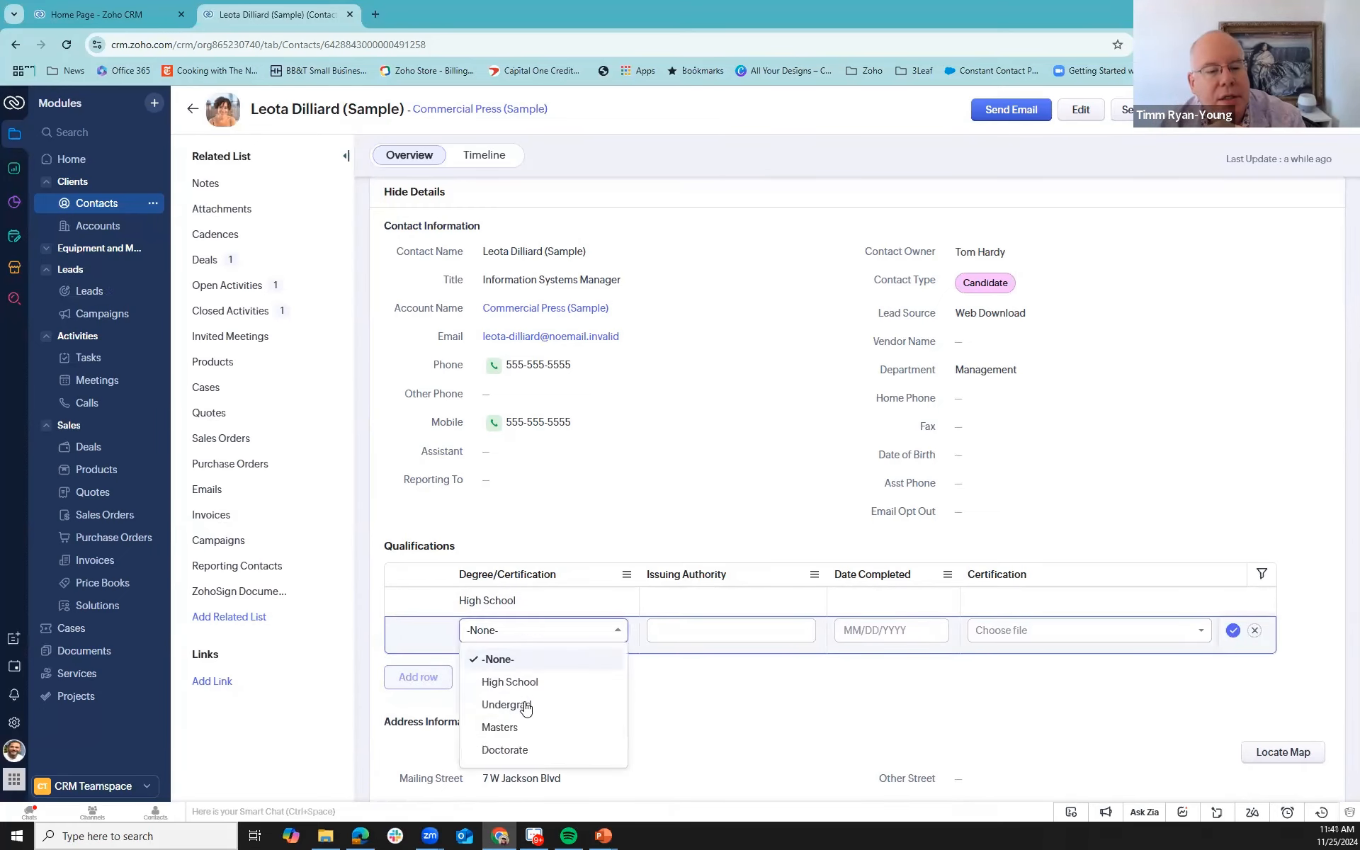
{"action": "left_click", "coordinate": [522, 727]}
{"action": "left_click", "coordinate": [755, 631]}
{"action": "type", "text": "Uof"}
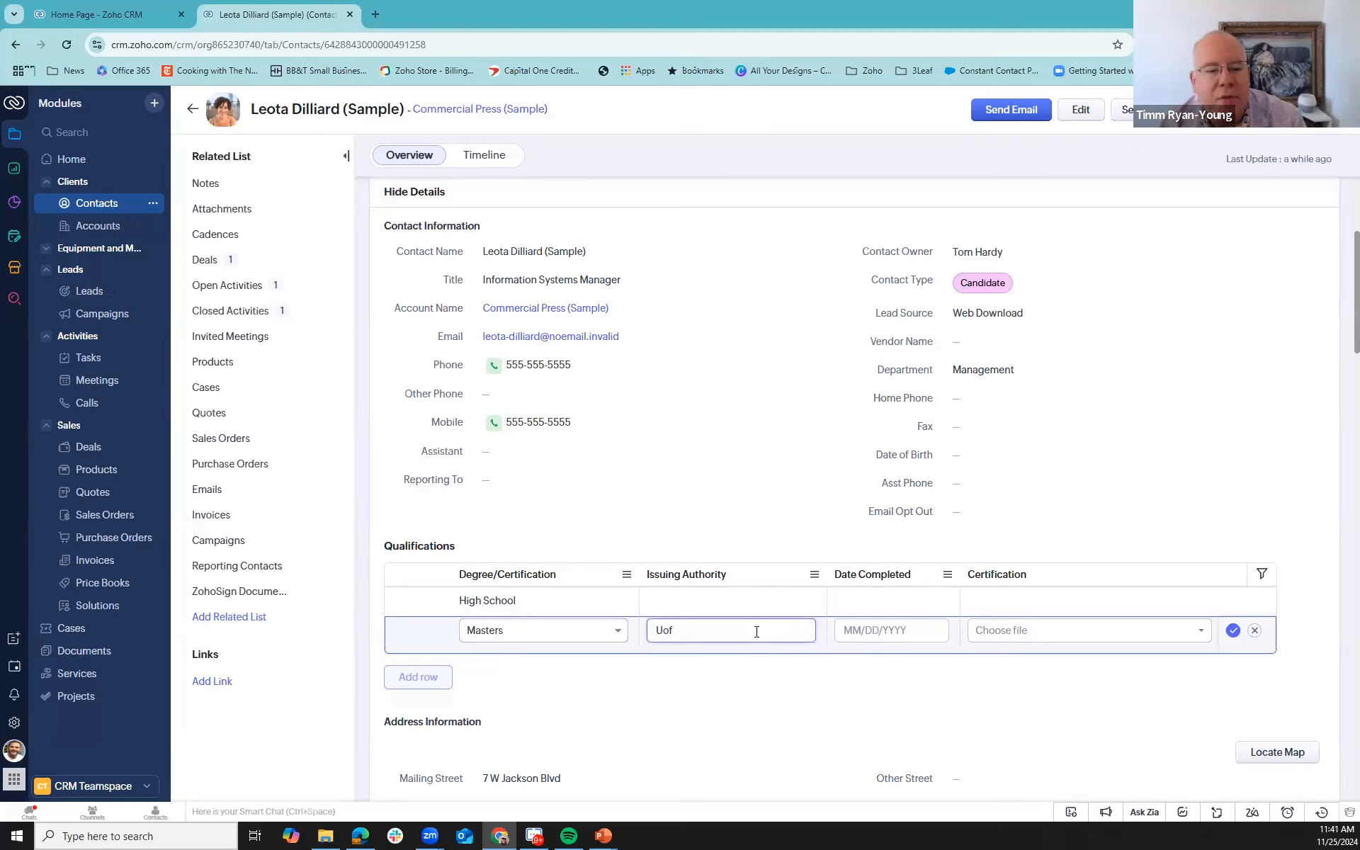
{"action": "type", "text": "Something"}
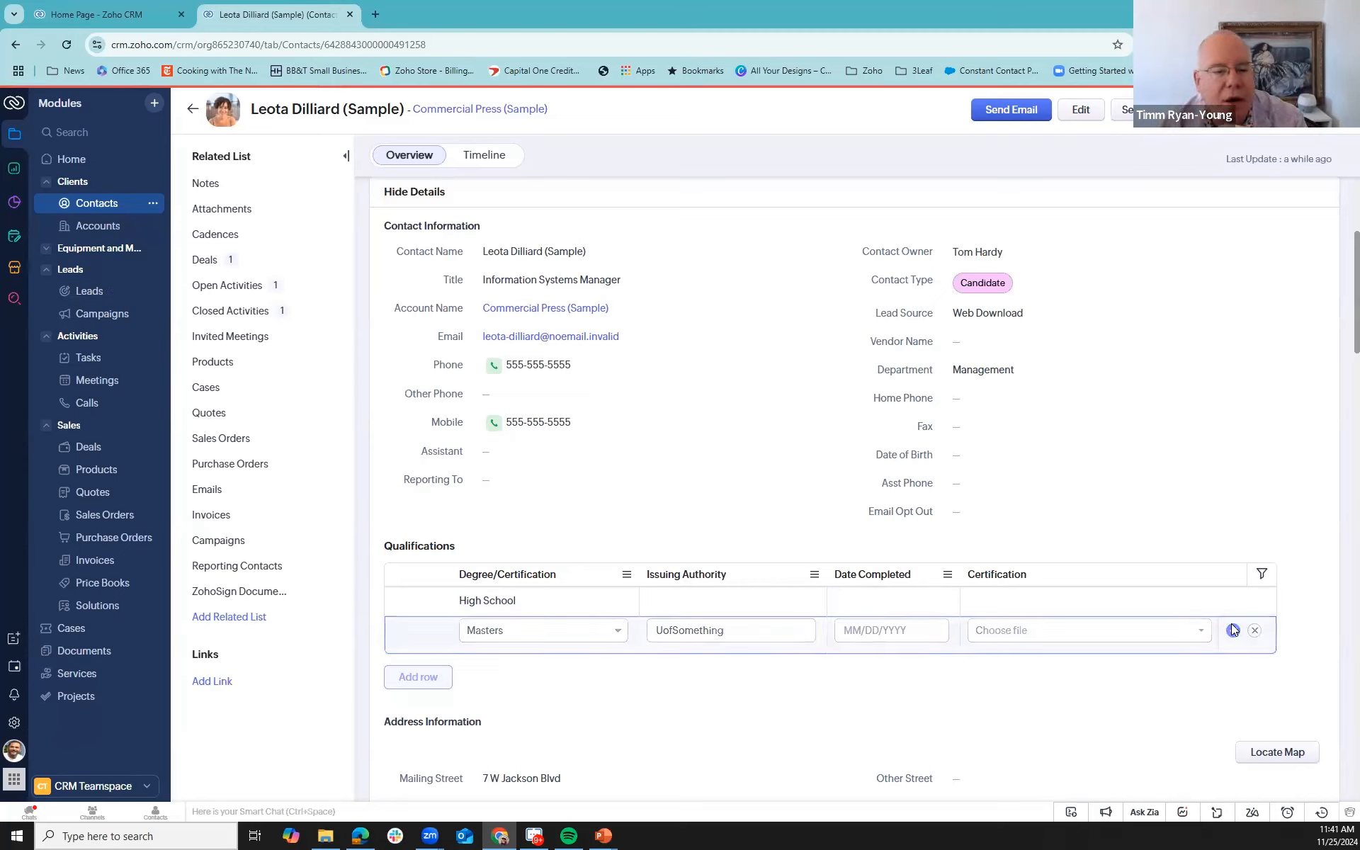
{"action": "left_click", "coordinate": [1232, 629]}
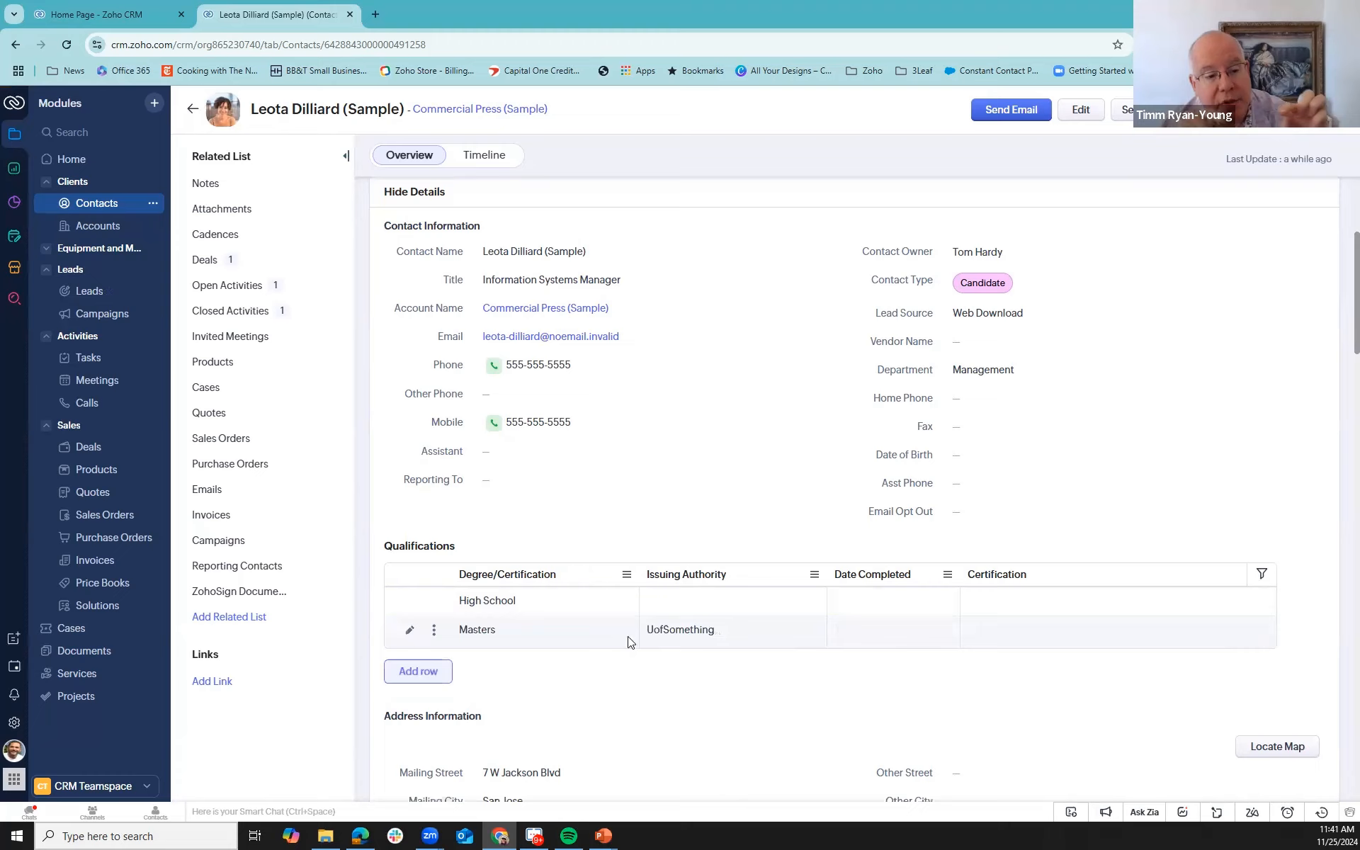
{"action": "left_click", "coordinate": [434, 632]}
{"action": "left_click", "coordinate": [399, 633]}
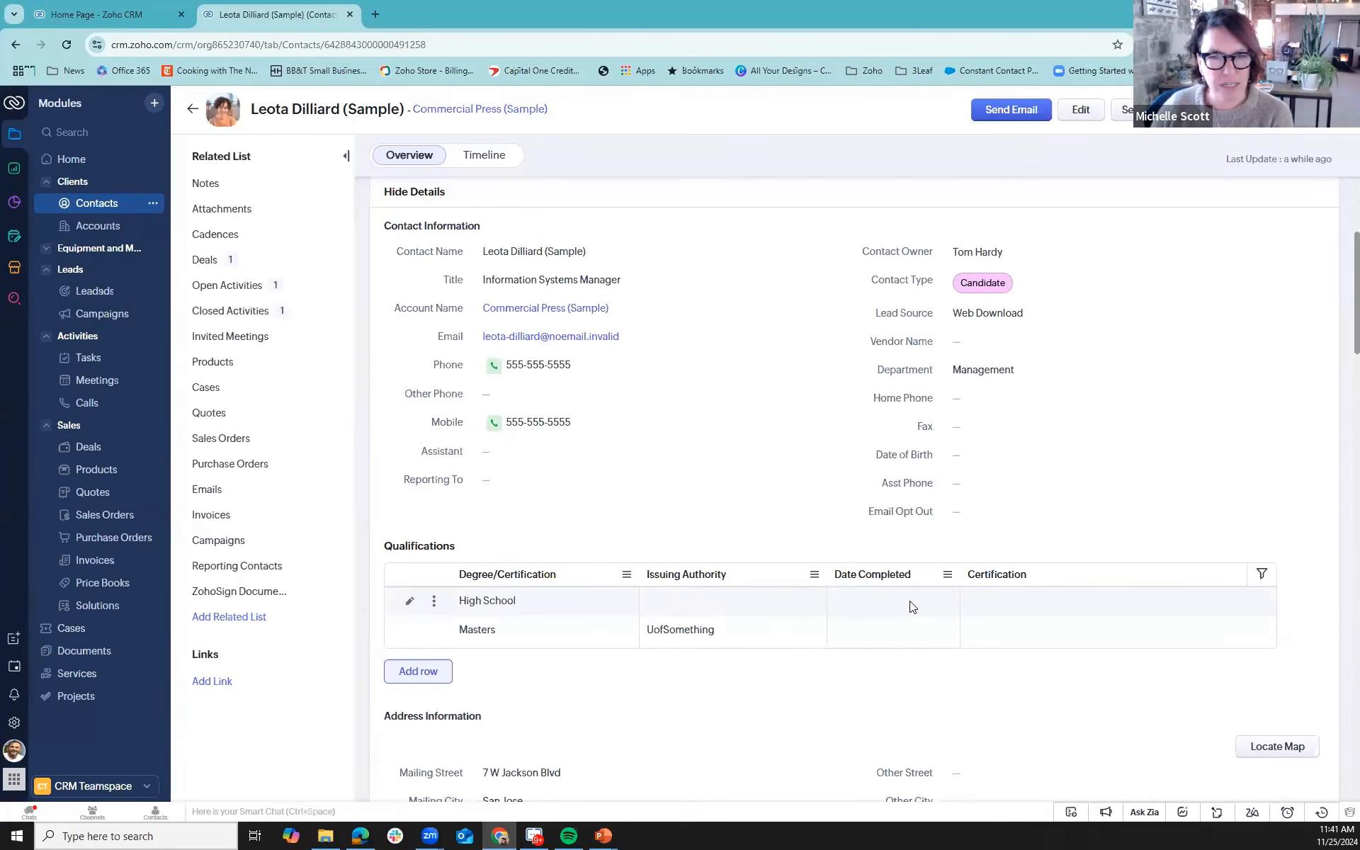
- Open the Benton deal from the Qualification stage and go to its Related Products section
{"action": "left_click", "coordinate": [80, 449]}
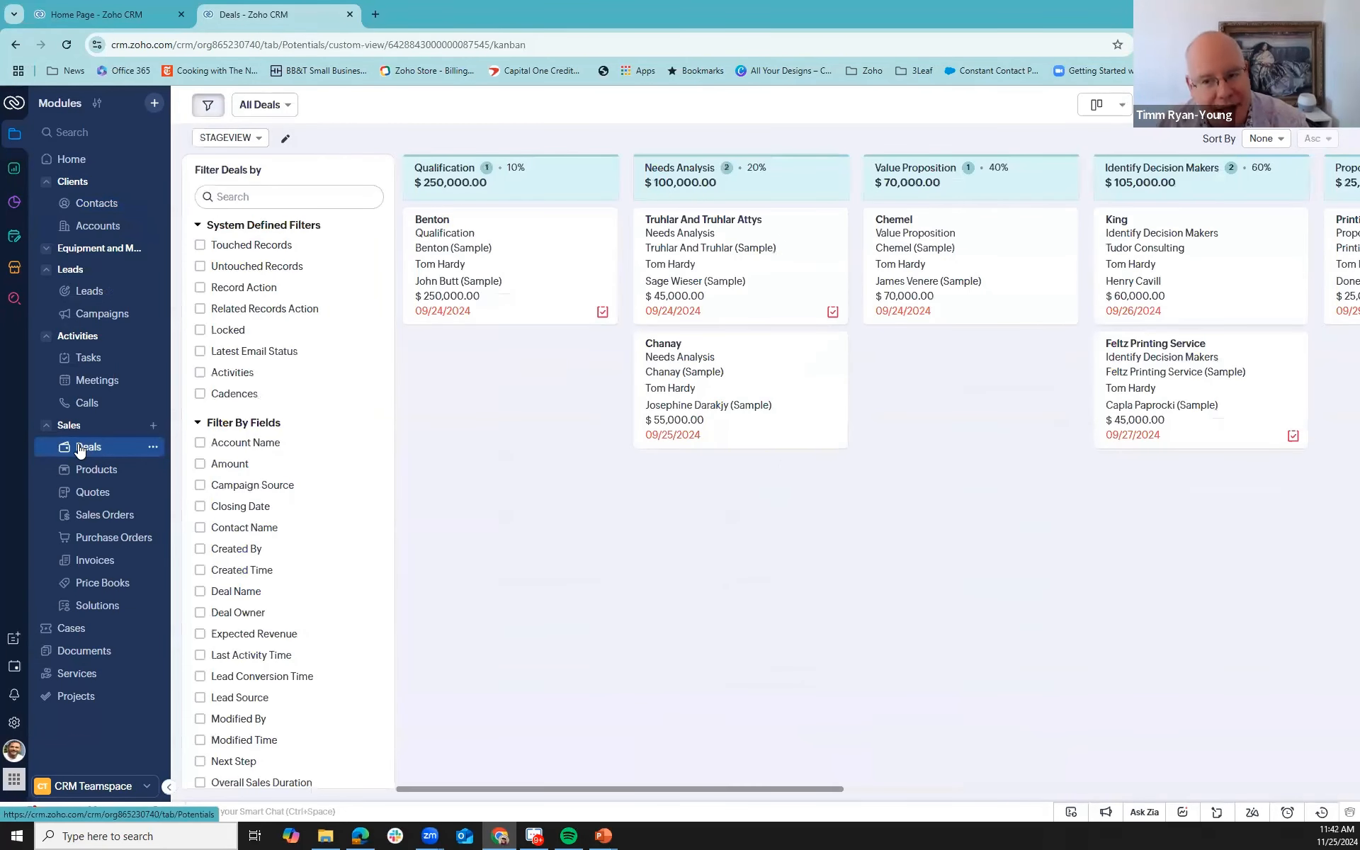
{"action": "left_click", "coordinate": [432, 220]}
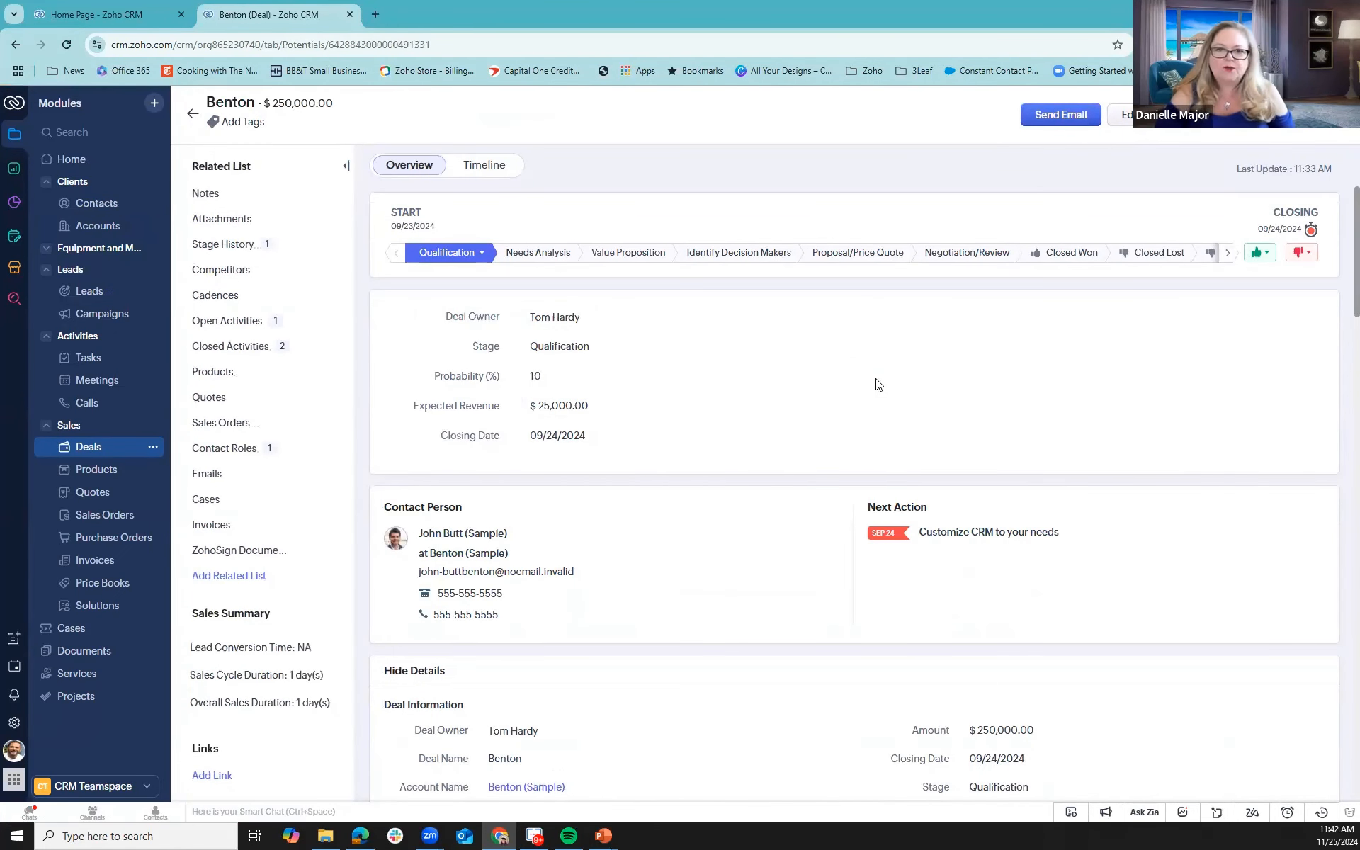
{"action": "scroll", "coordinate": [822, 385], "scroll_direction": "down", "scroll_amount": 4}
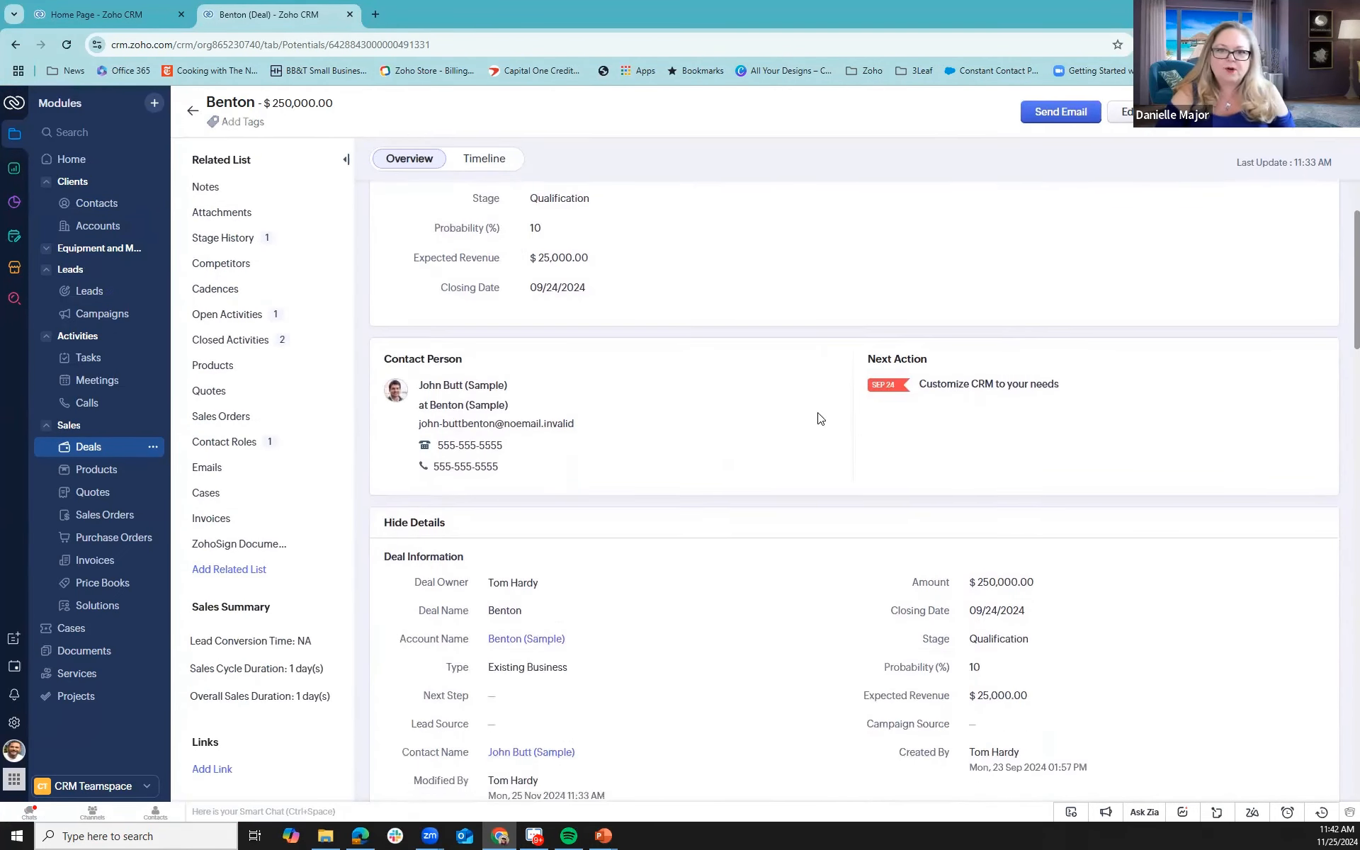
{"action": "scroll", "coordinate": [811, 441], "scroll_direction": "down", "scroll_amount": 2}
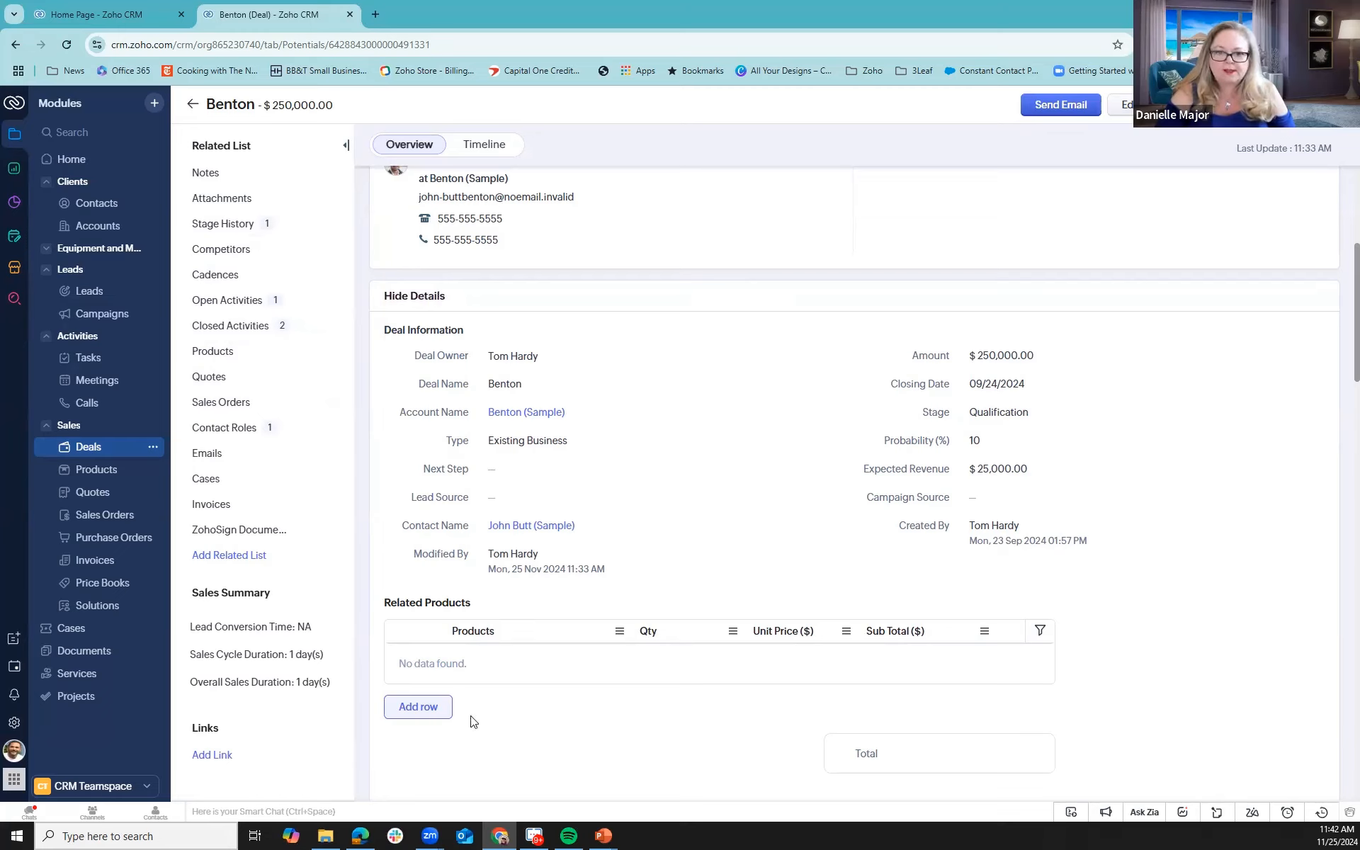
- Start and discard a new Related Products row, and open the whole Benton deal for editing
{"action": "left_click", "coordinate": [421, 710]}
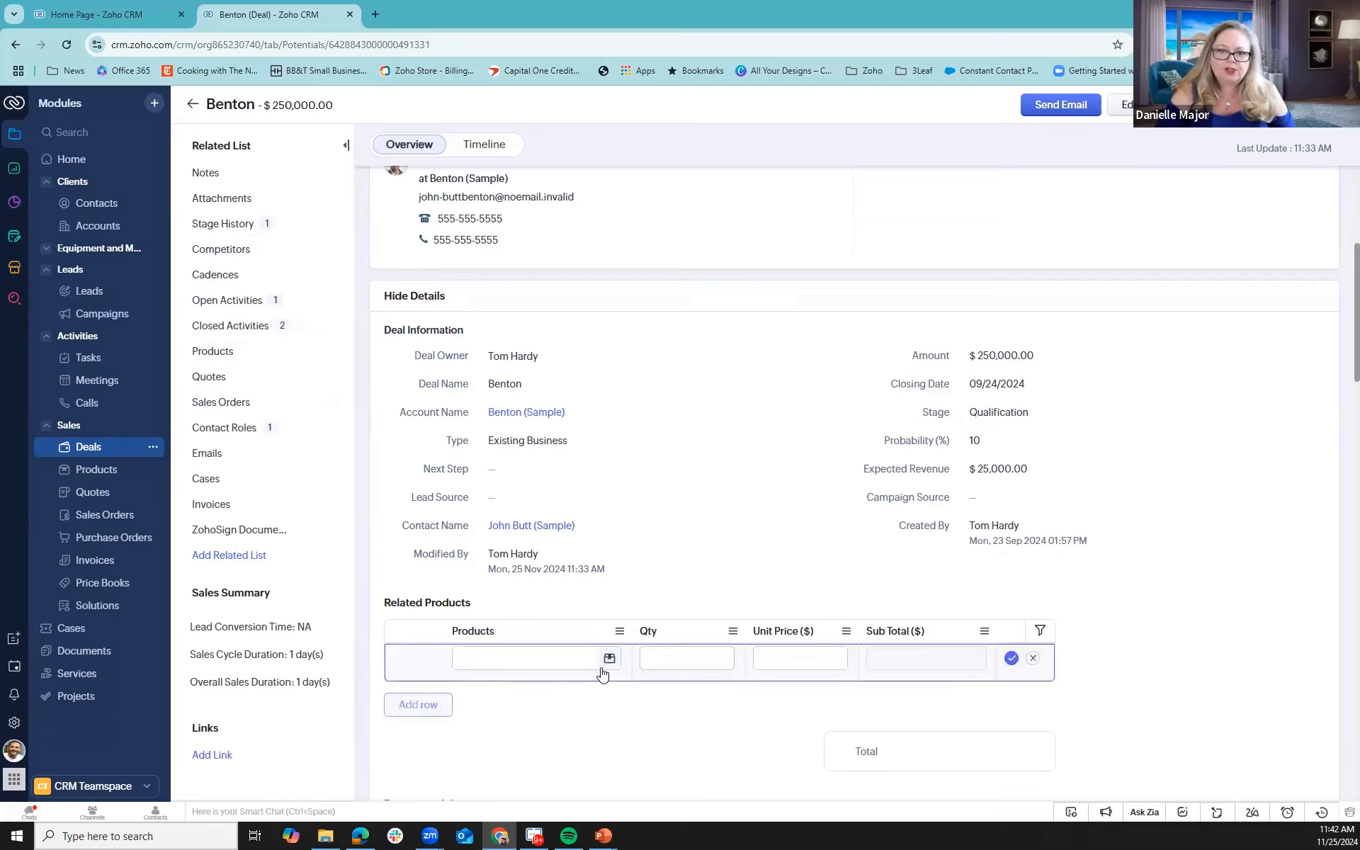
{"action": "left_click", "coordinate": [1033, 659]}
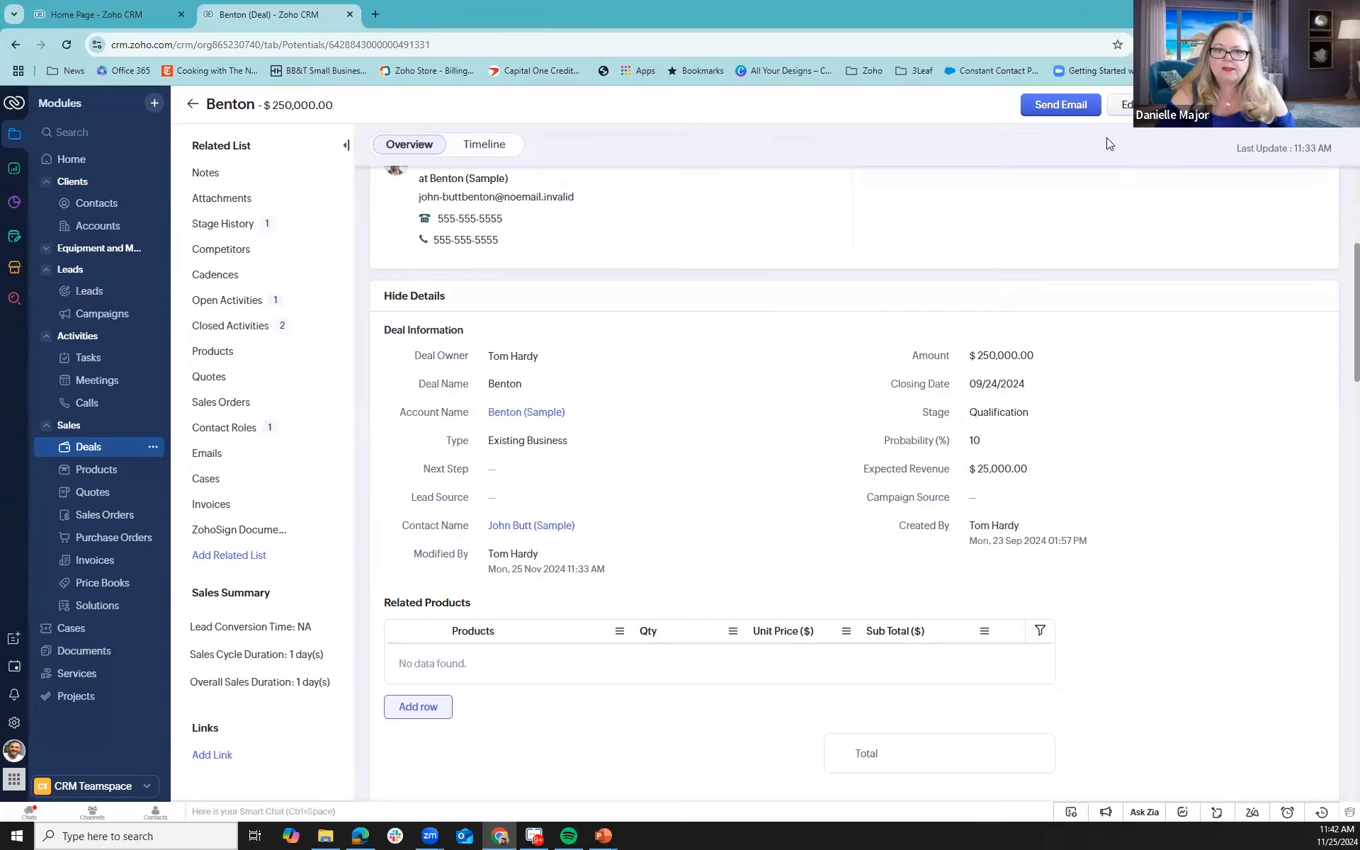
{"action": "left_click", "coordinate": [1129, 108]}
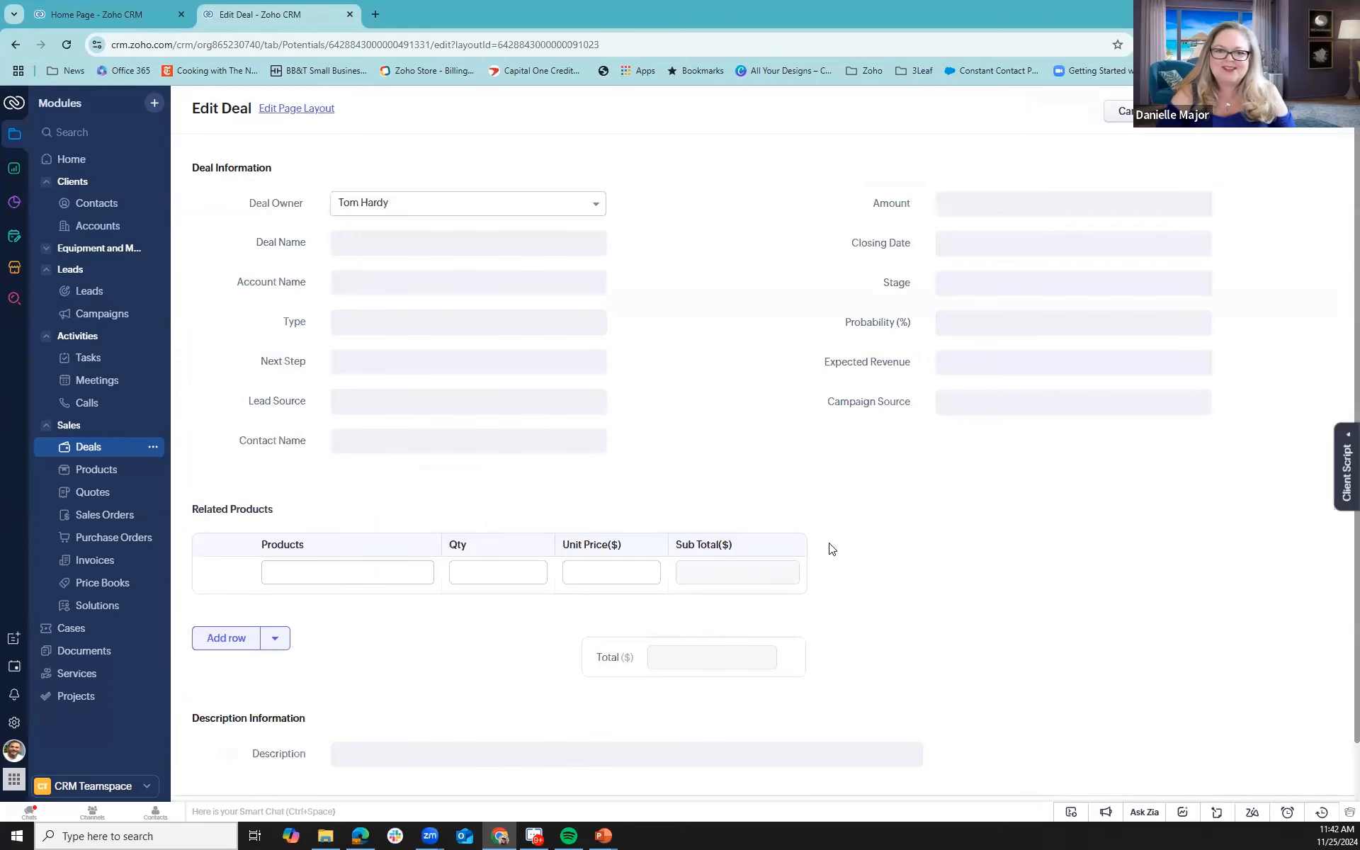
- Assign Widget 3, Widget 2 and Widget 1 together as rows in the deal's Related Products subform
{"action": "left_click", "coordinate": [275, 630]}
{"action": "left_click", "coordinate": [258, 662]}
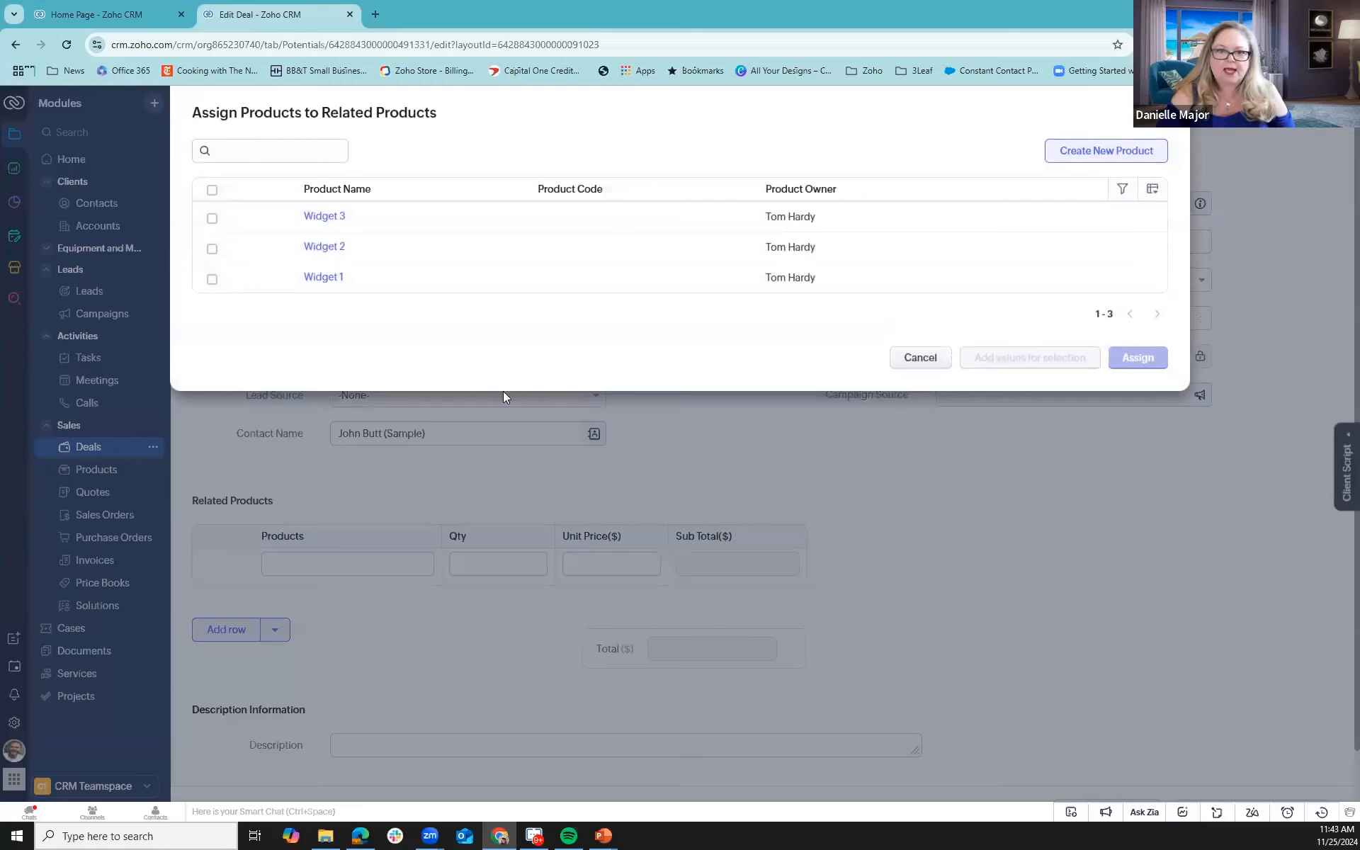
{"action": "left_click", "coordinate": [211, 218]}
{"action": "left_click", "coordinate": [212, 249]}
{"action": "left_click", "coordinate": [211, 279]}
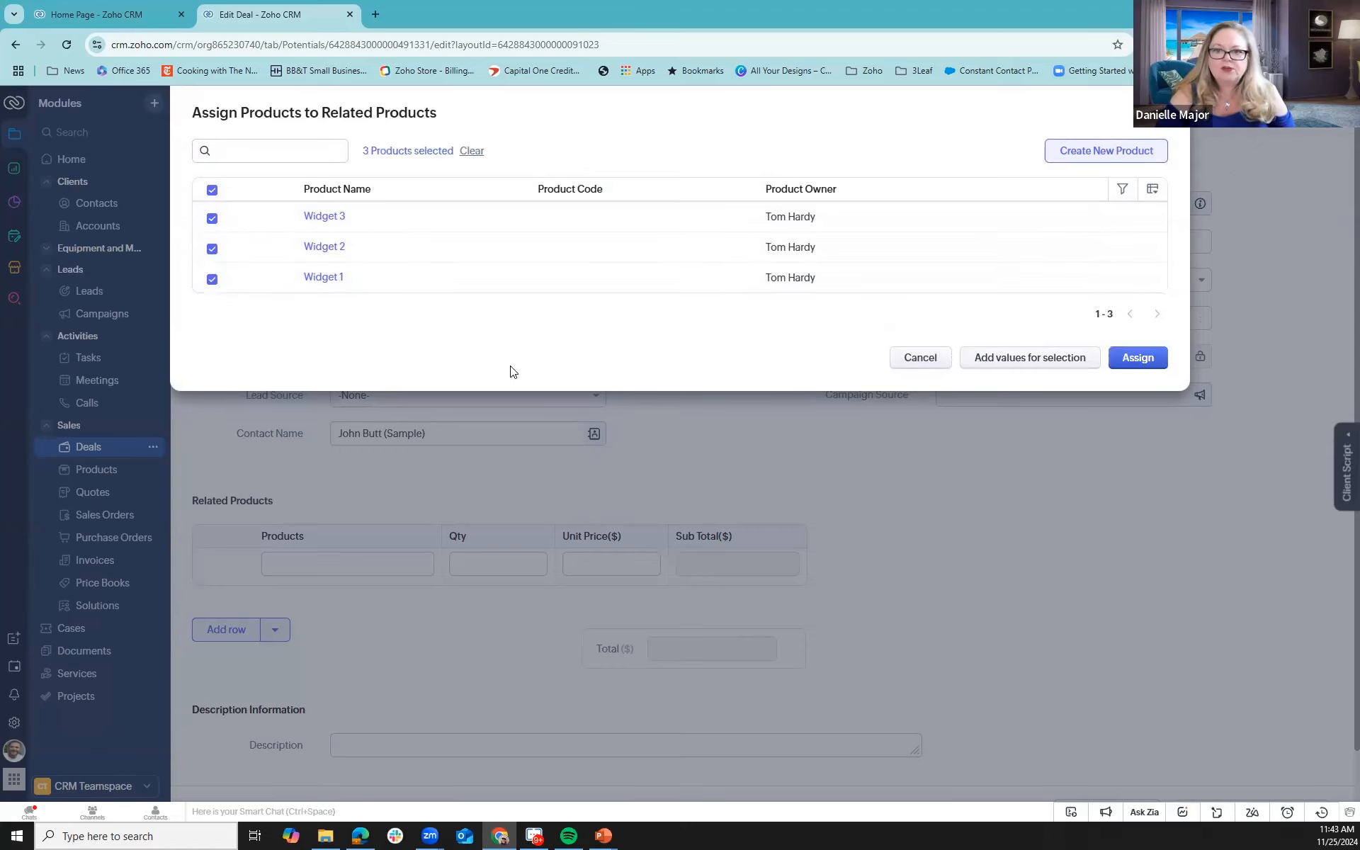
{"action": "left_click", "coordinate": [1147, 357]}
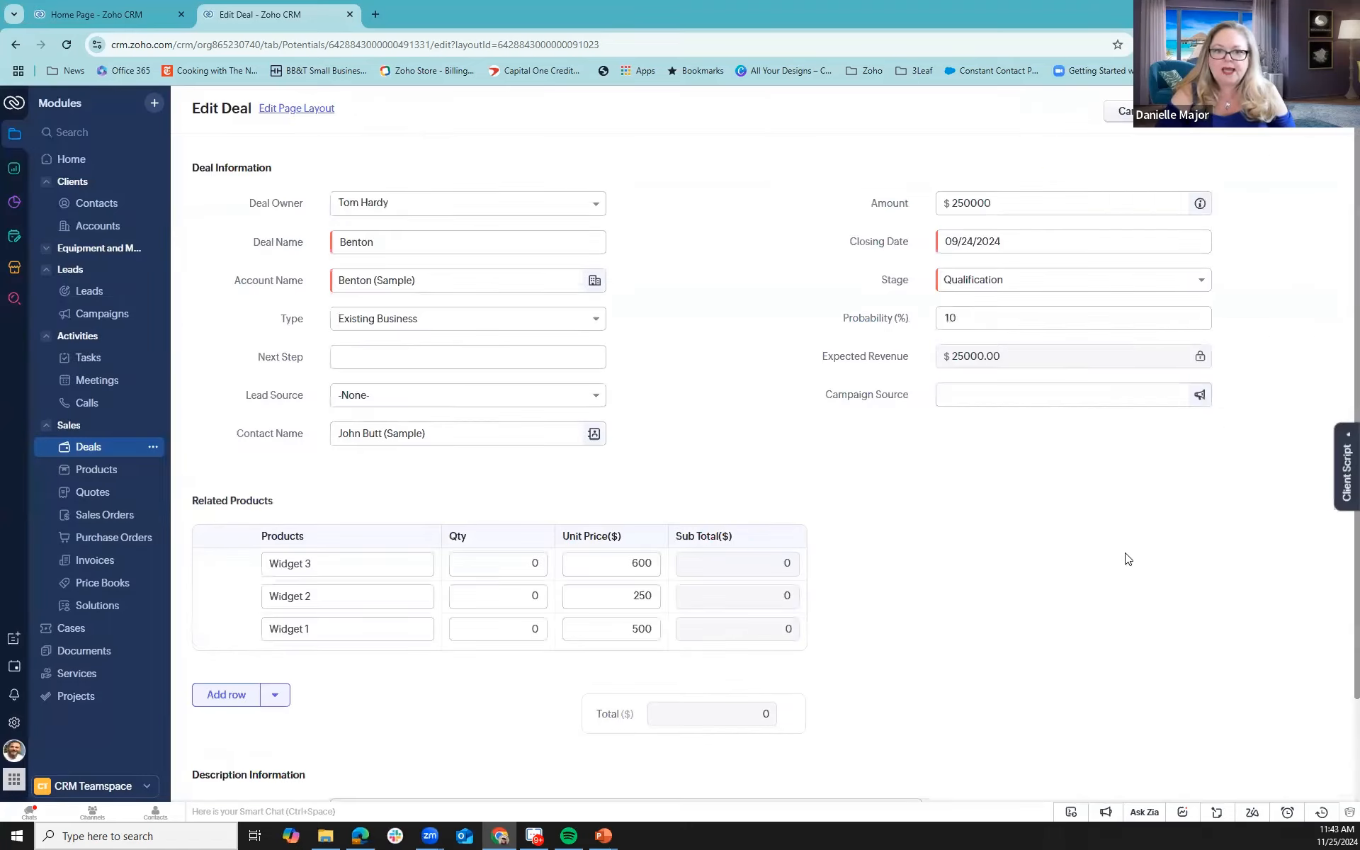
- Set the quantity of Widget 3 to 1 in the Related Products subform
{"action": "left_click", "coordinate": [521, 563]}
{"action": "type", "text": "1"}
{"action": "key", "text": "Tab"}
{"action": "key", "text": "Tab"}
- Set the quantities of Widget 2 and Widget 1 to 1 and save the deal
{"action": "key", "text": "Tab"}
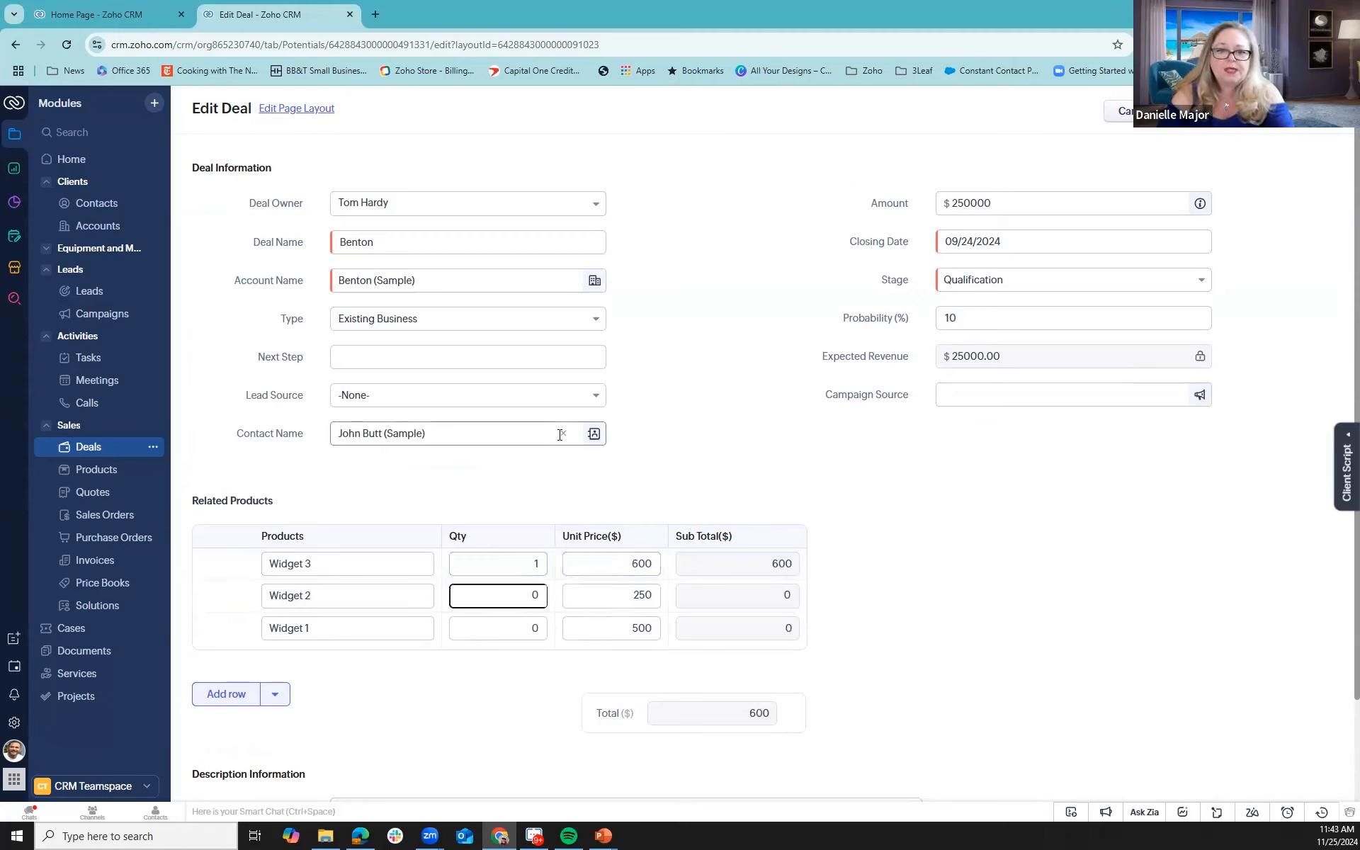
{"action": "key", "text": "Tab"}
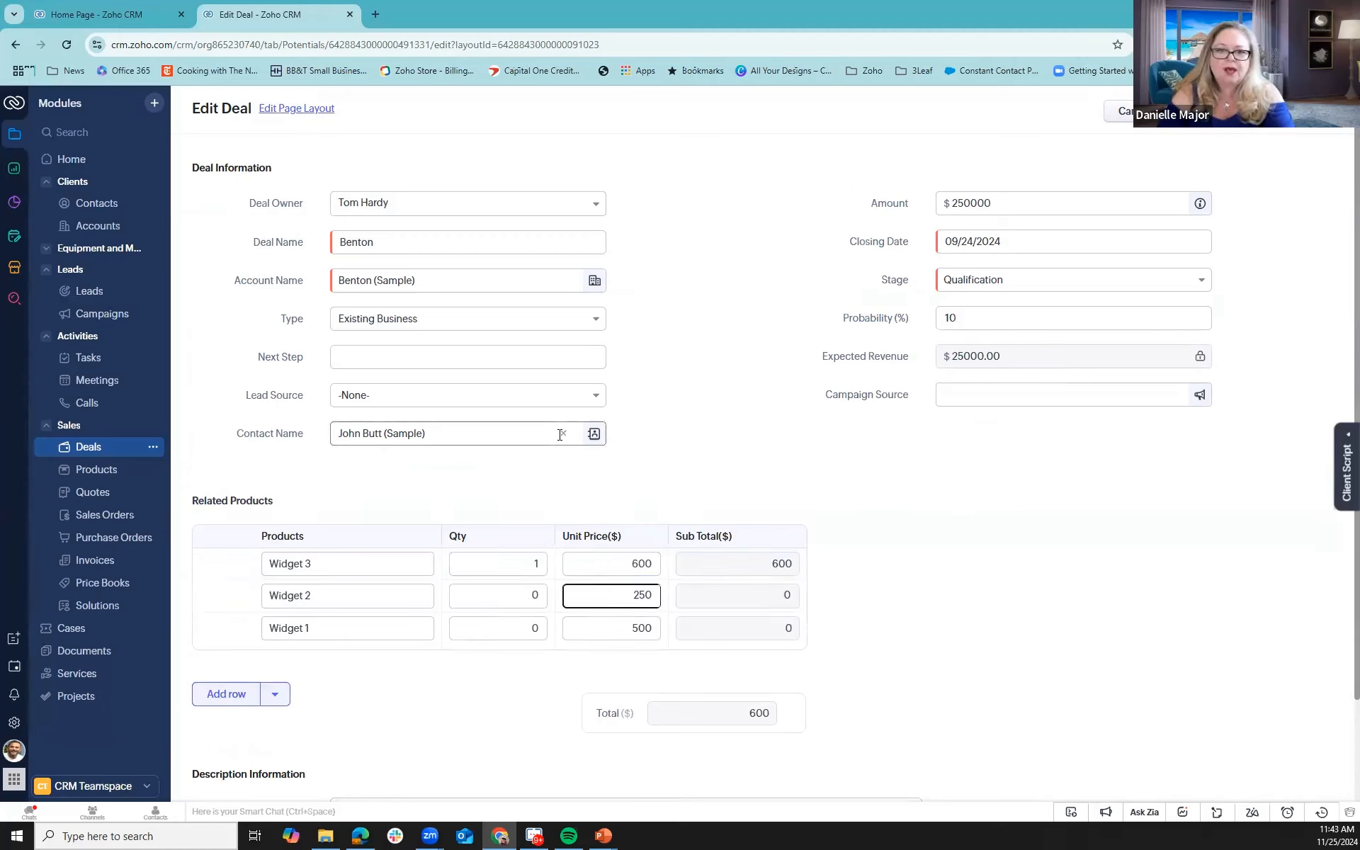
{"action": "key", "text": "Tab"}
{"action": "key", "text": "shift+Tab"}
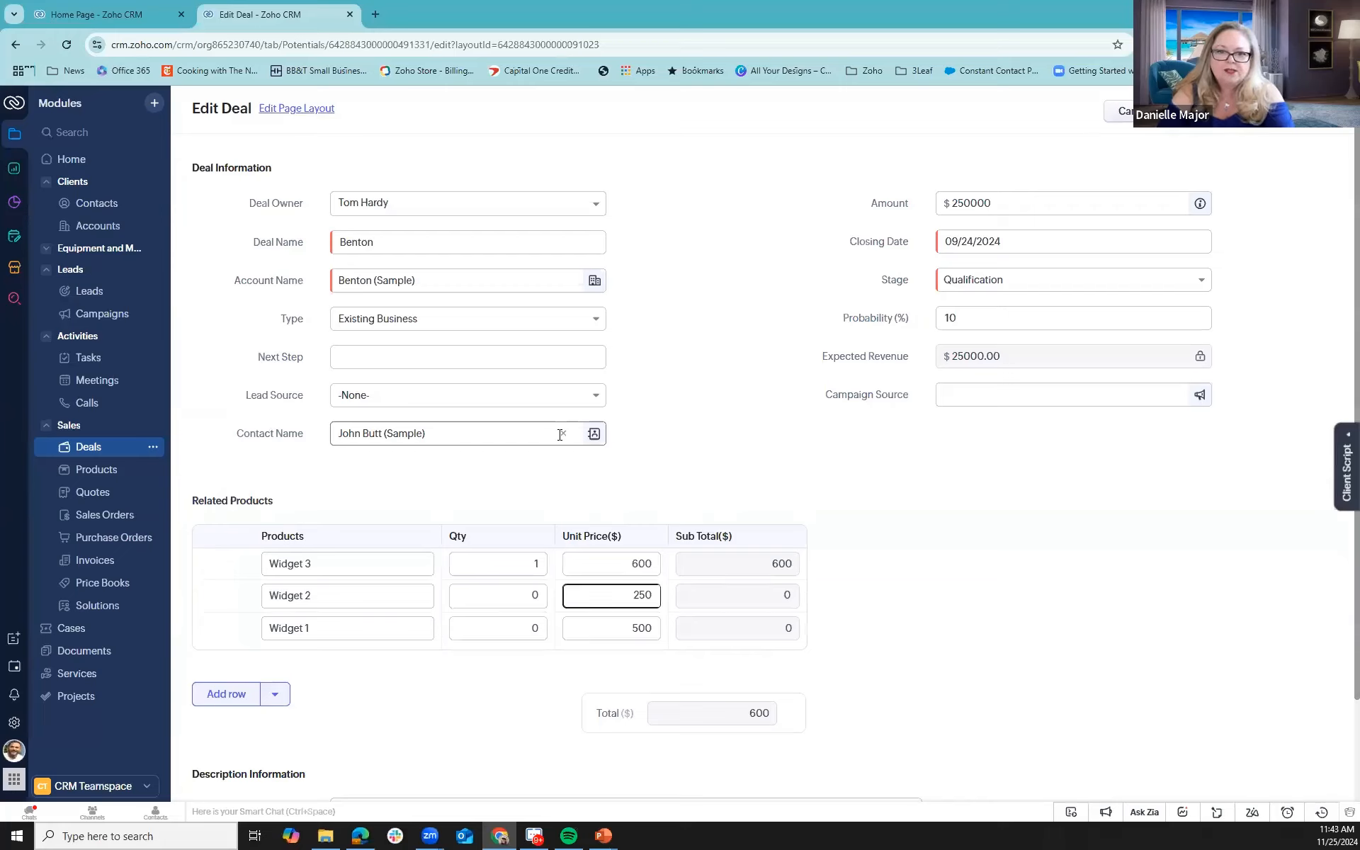
{"action": "key", "text": "shift+Tab"}
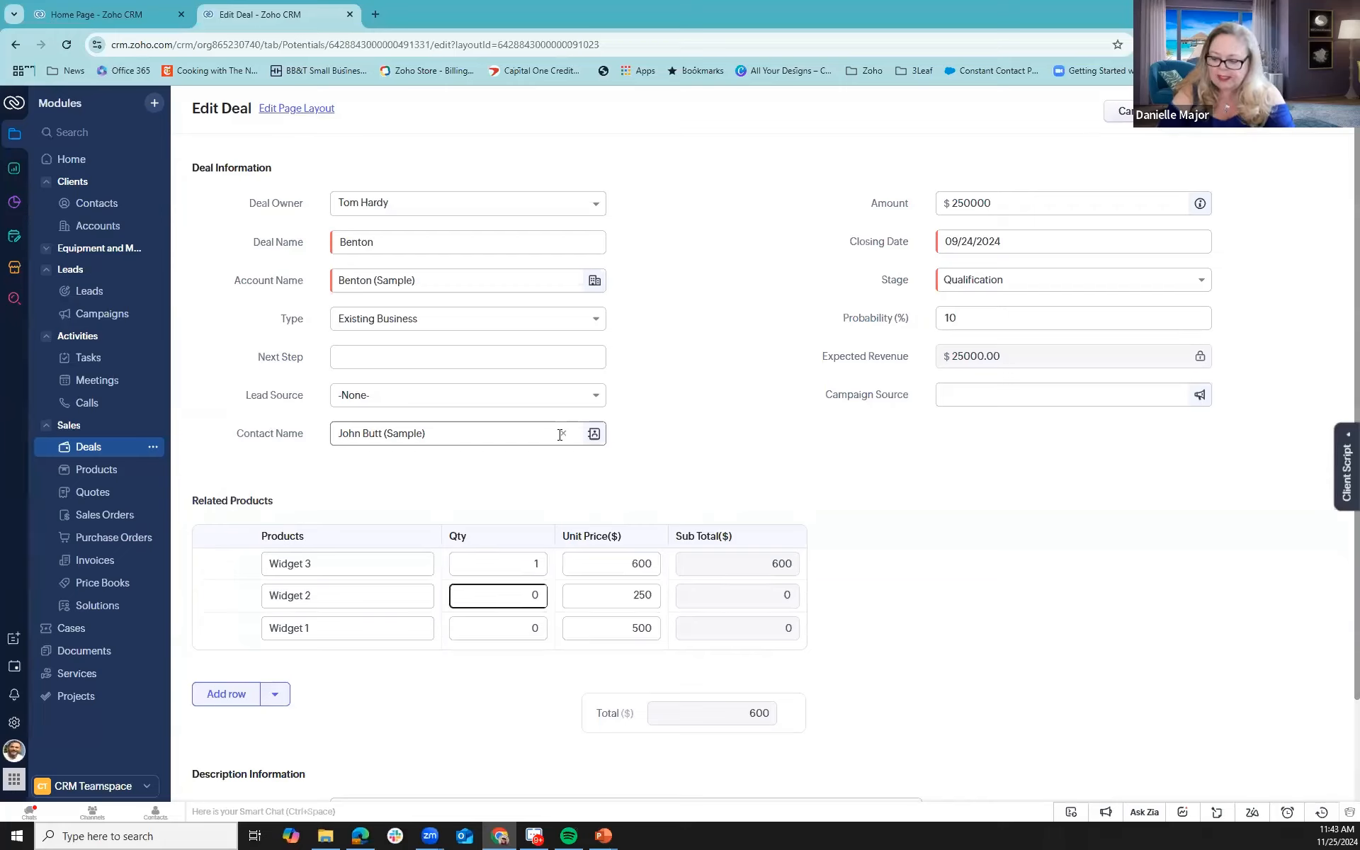
{"action": "left_click", "coordinate": [525, 595]}
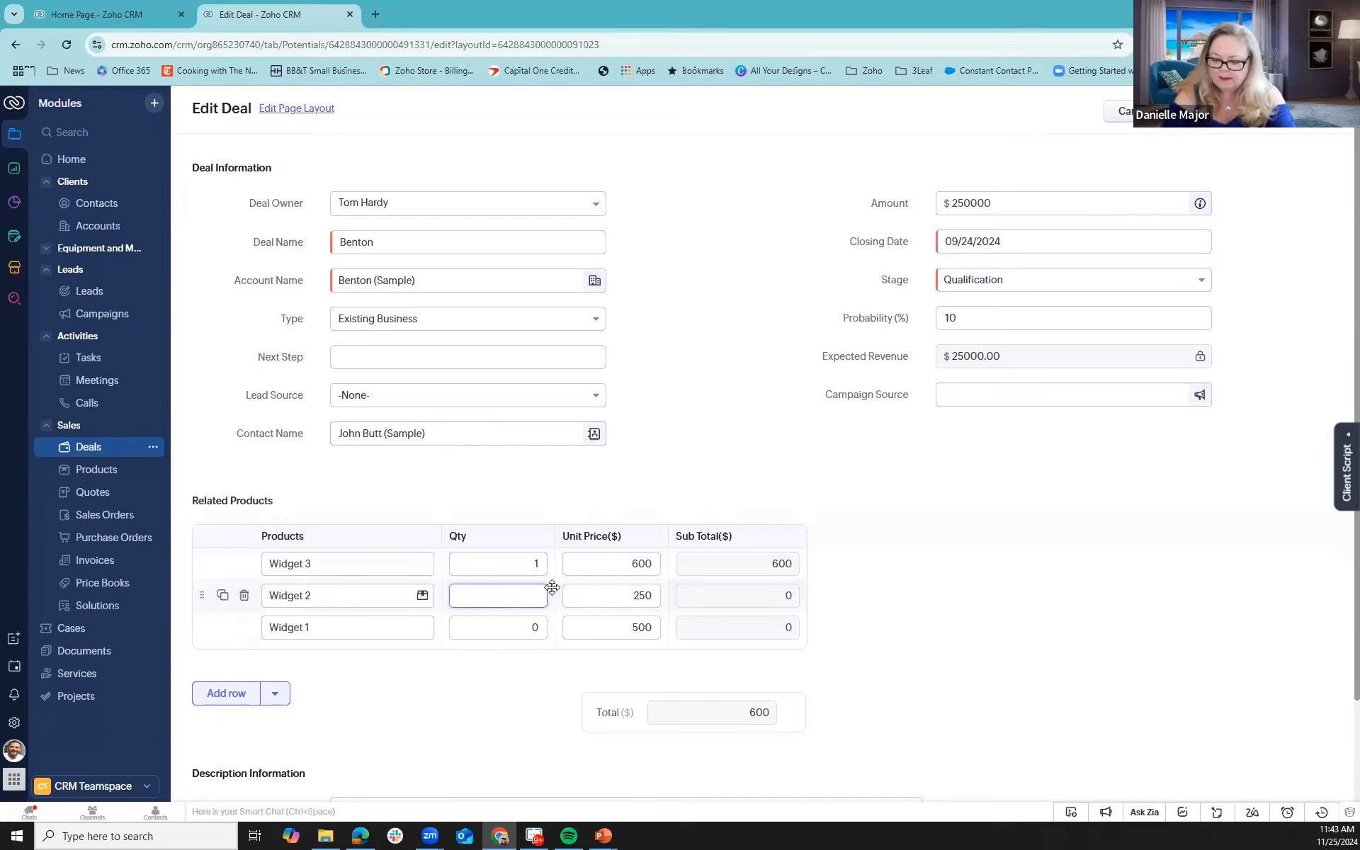
{"action": "key", "text": "Tab"}
{"action": "key", "text": "Tab"}
{"action": "key", "text": "Tab"}
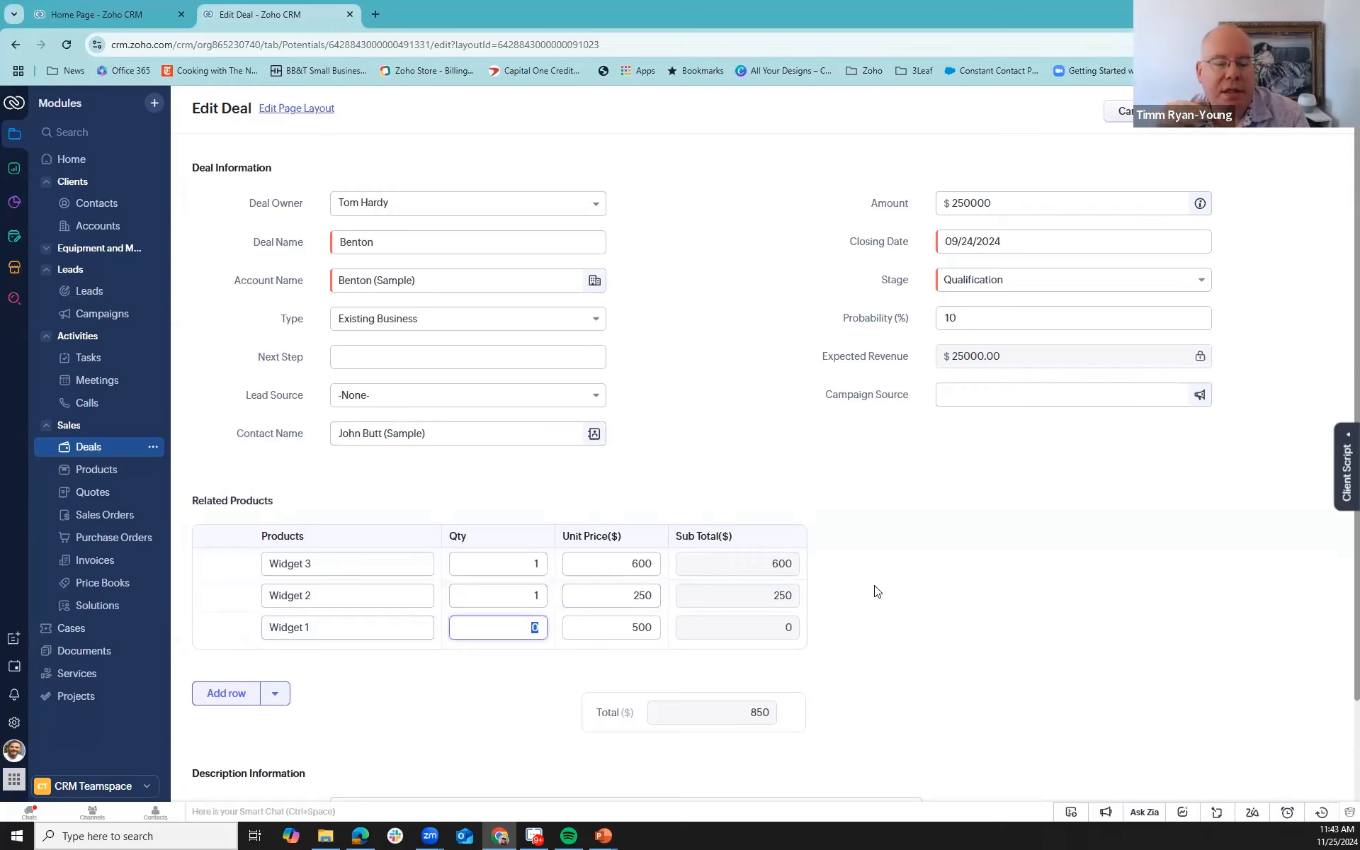
{"action": "type", "text": "1"}
{"action": "key", "text": "Tab"}
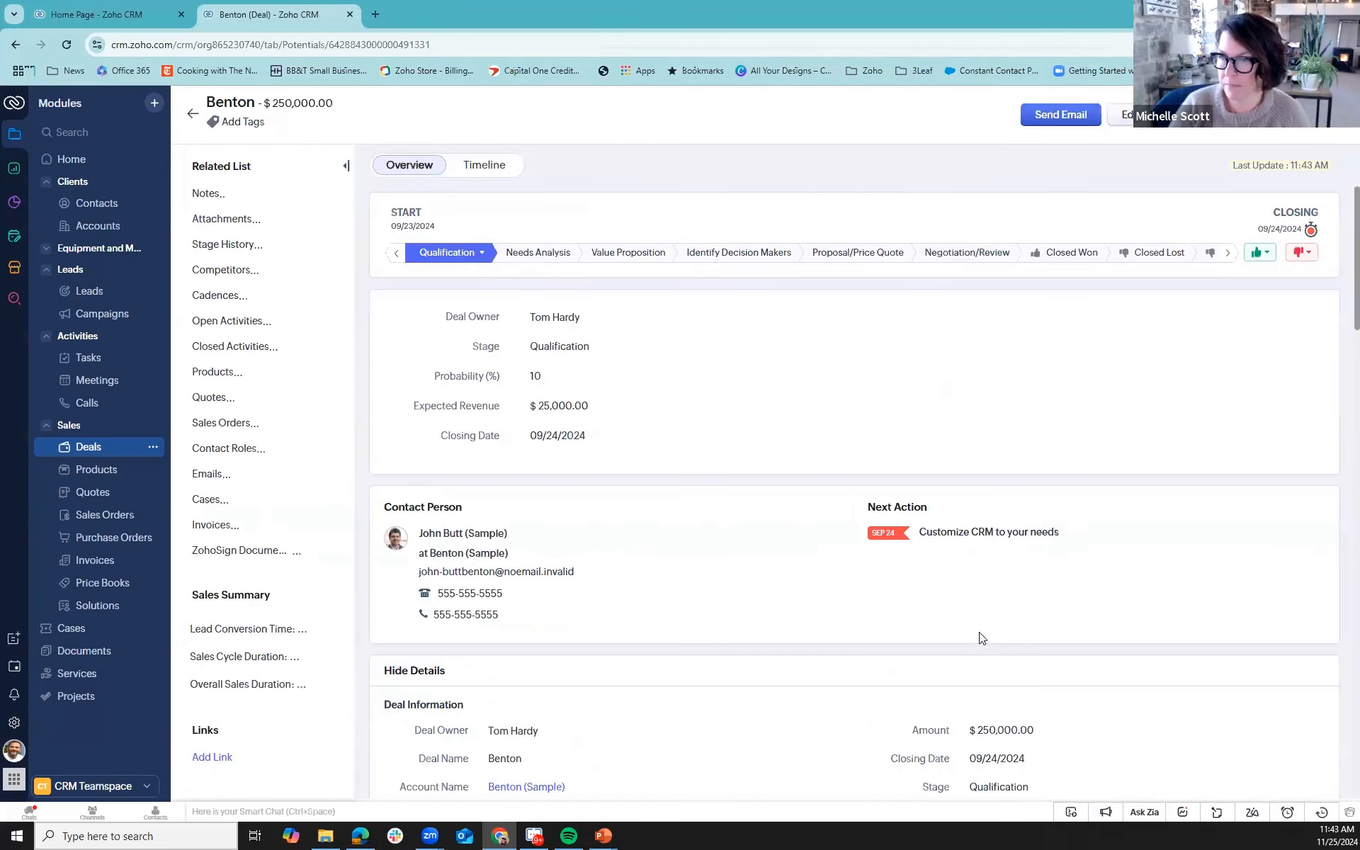
- Review the Related Products rows and total on the saved Benton deal
{"action": "scroll", "coordinate": [805, 414], "scroll_direction": "down", "scroll_amount": 1}
{"action": "scroll", "coordinate": [805, 414], "scroll_direction": "down", "scroll_amount": 6}
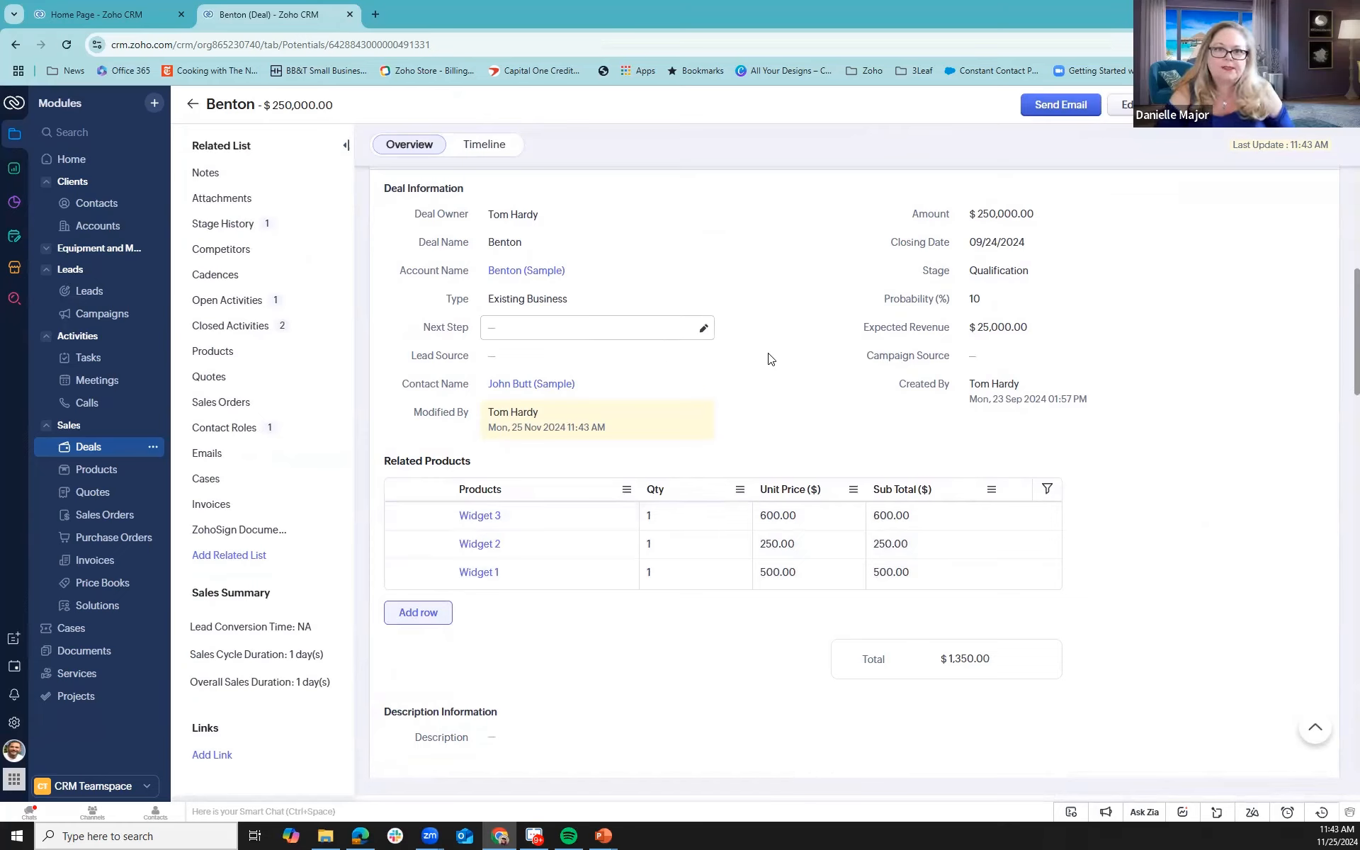
{"action": "scroll", "coordinate": [787, 362], "scroll_direction": "up", "scroll_amount": 2}
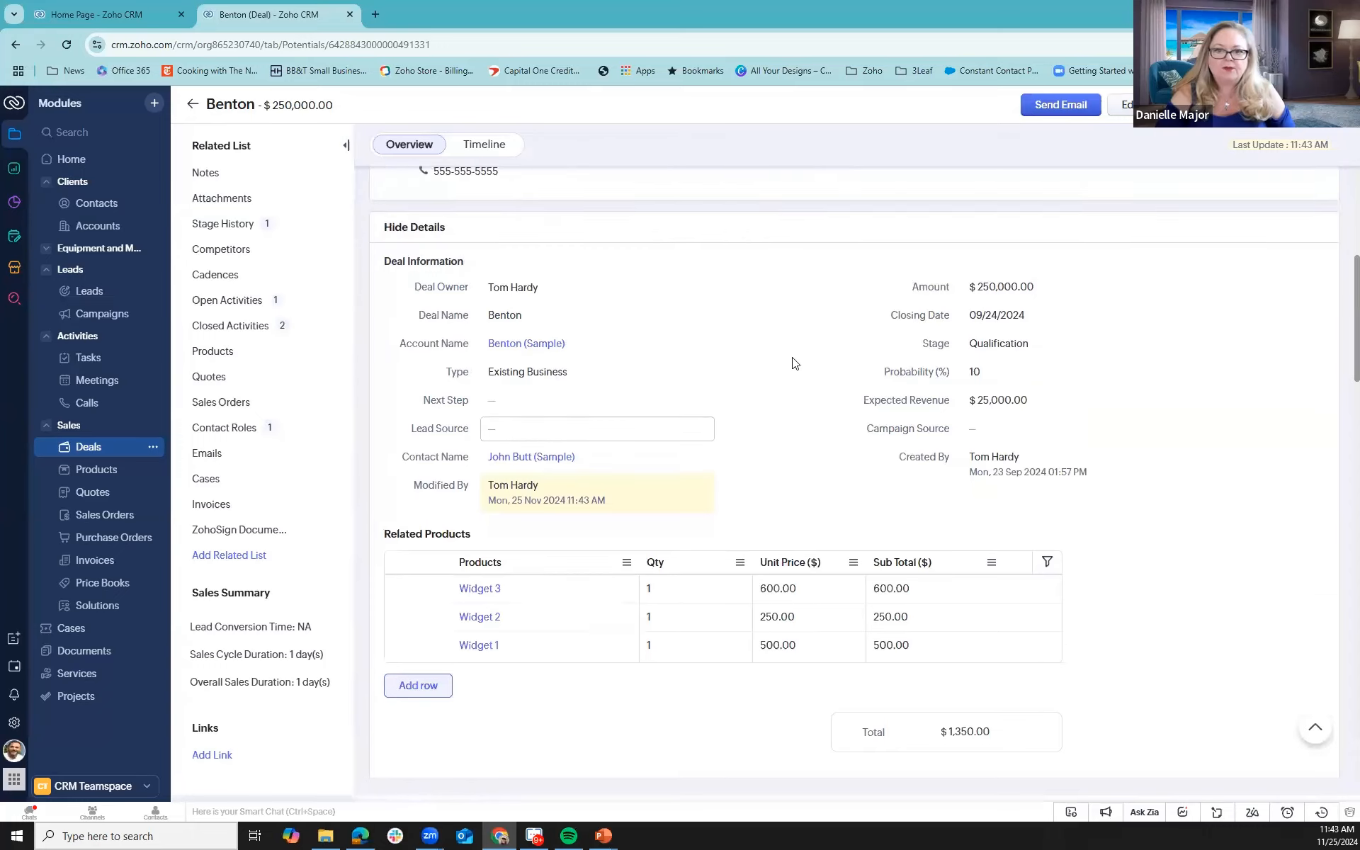
{"action": "scroll", "coordinate": [792, 362], "scroll_direction": "up", "scroll_amount": 5}
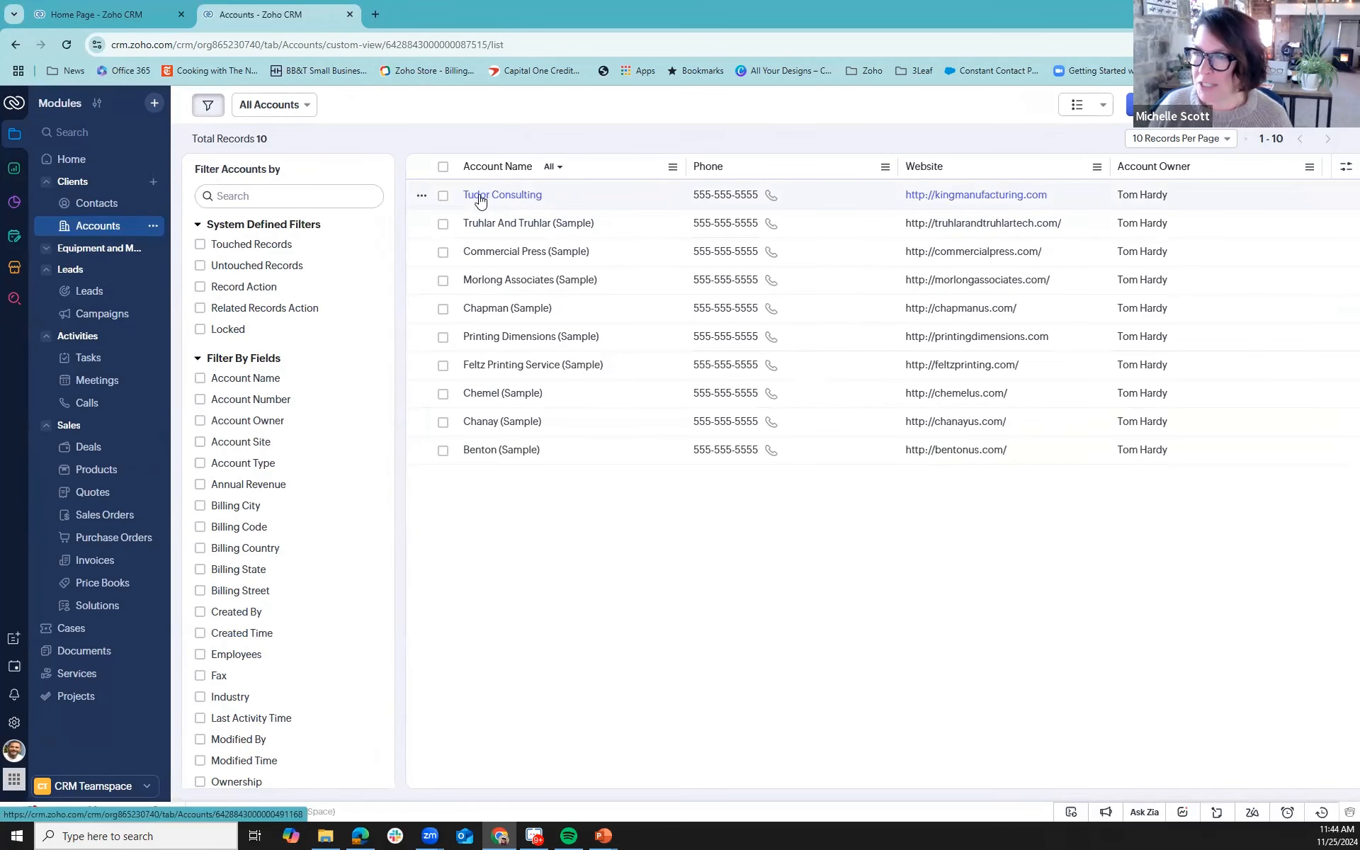
- Open the Tudor Consulting account and look through its details for a subform
{"action": "left_click", "coordinate": [479, 196]}
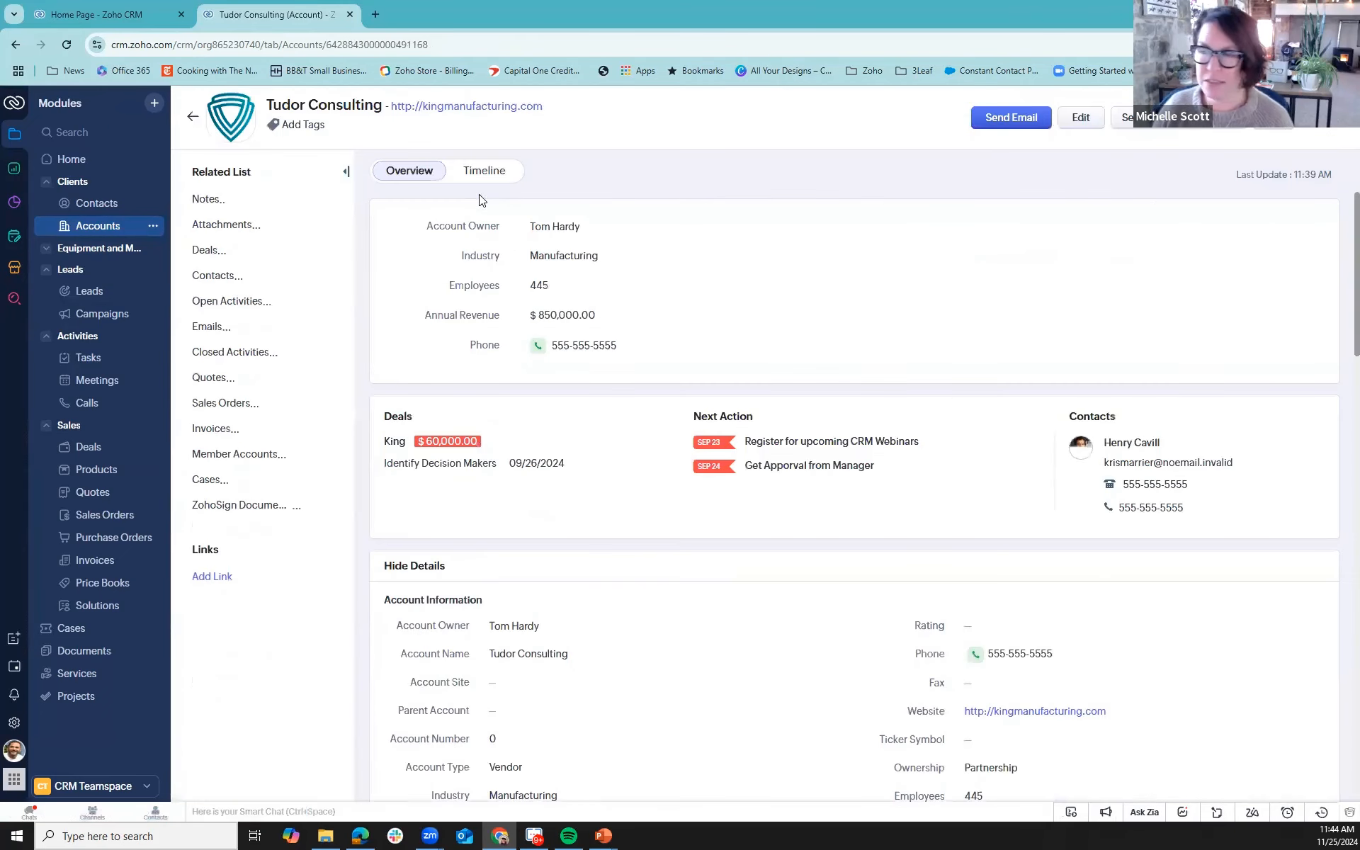
{"action": "scroll", "coordinate": [799, 389], "scroll_direction": "down", "scroll_amount": 4}
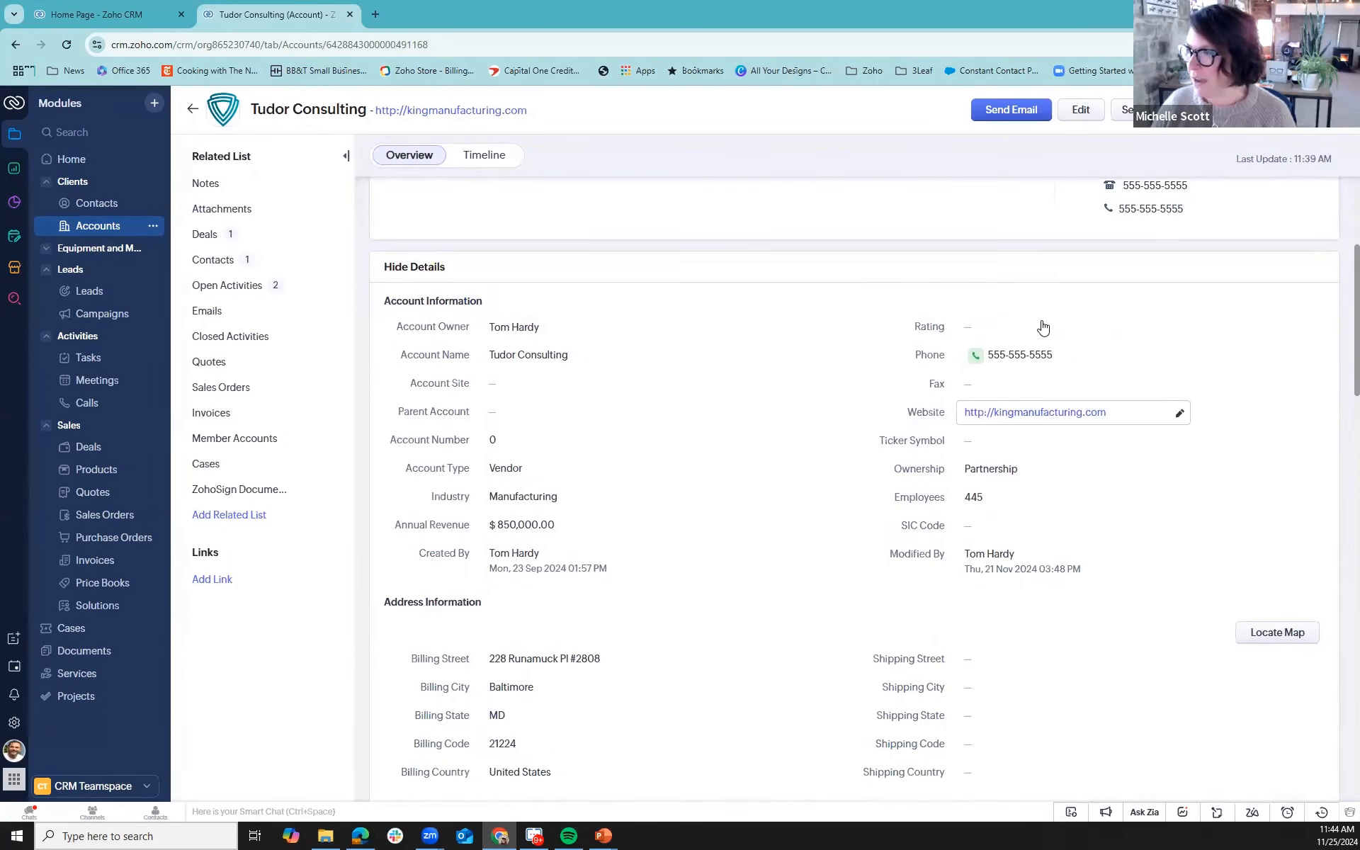
{"action": "scroll", "coordinate": [683, 393], "scroll_direction": "up", "scroll_amount": 1}
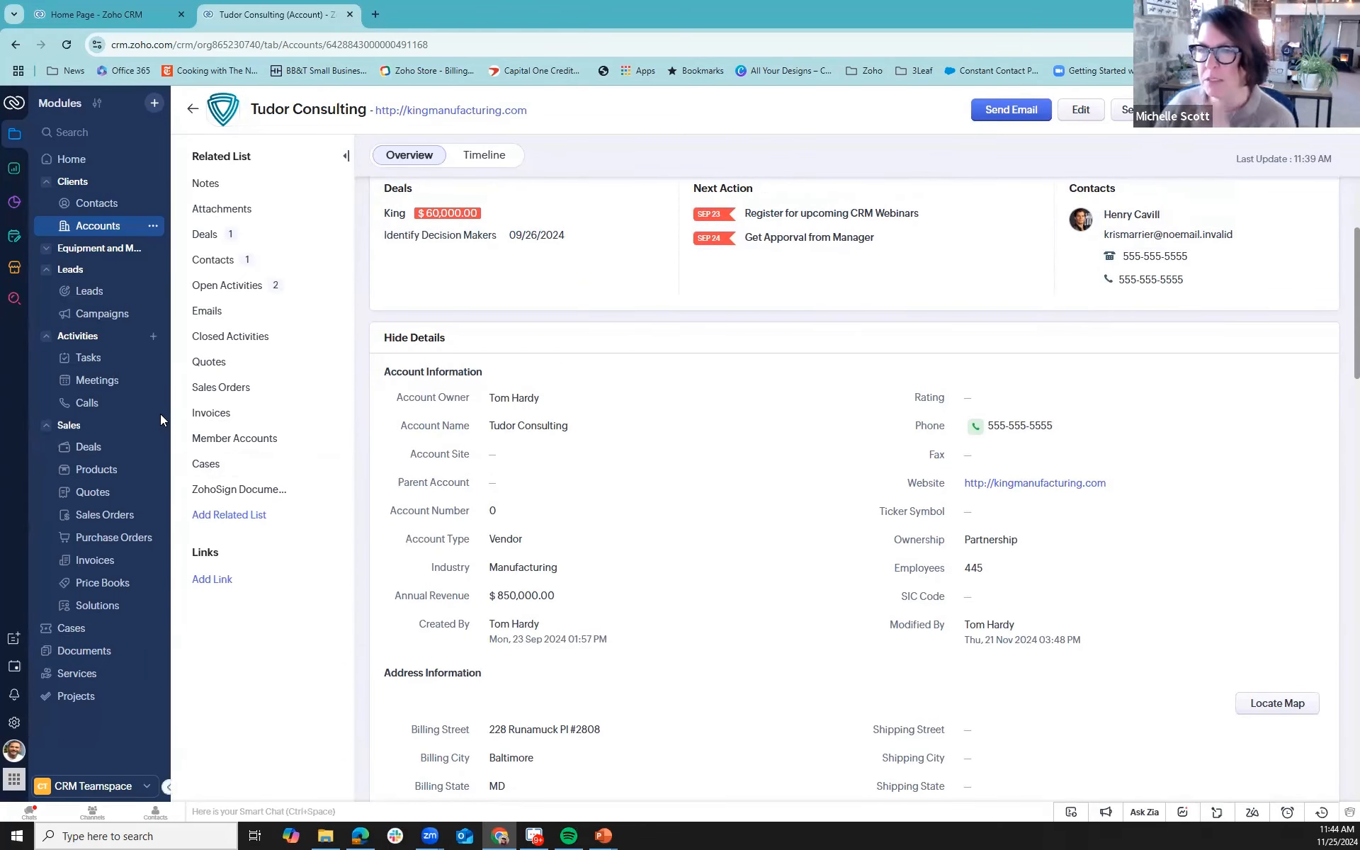
- Open the contact belonging to Tudor Consulting and view the Qualifications subform
{"action": "left_click", "coordinate": [121, 206]}
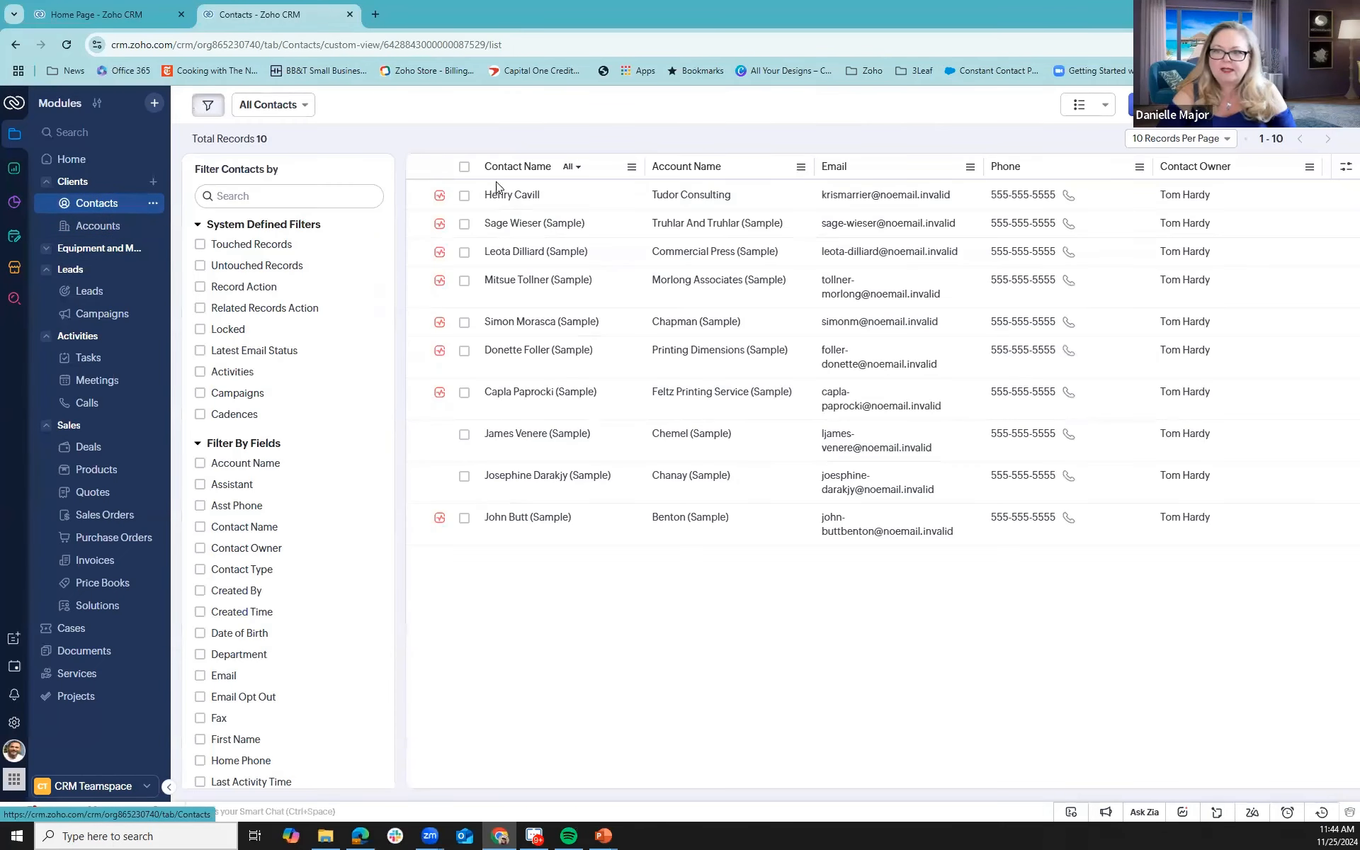
{"action": "left_click", "coordinate": [516, 418]}
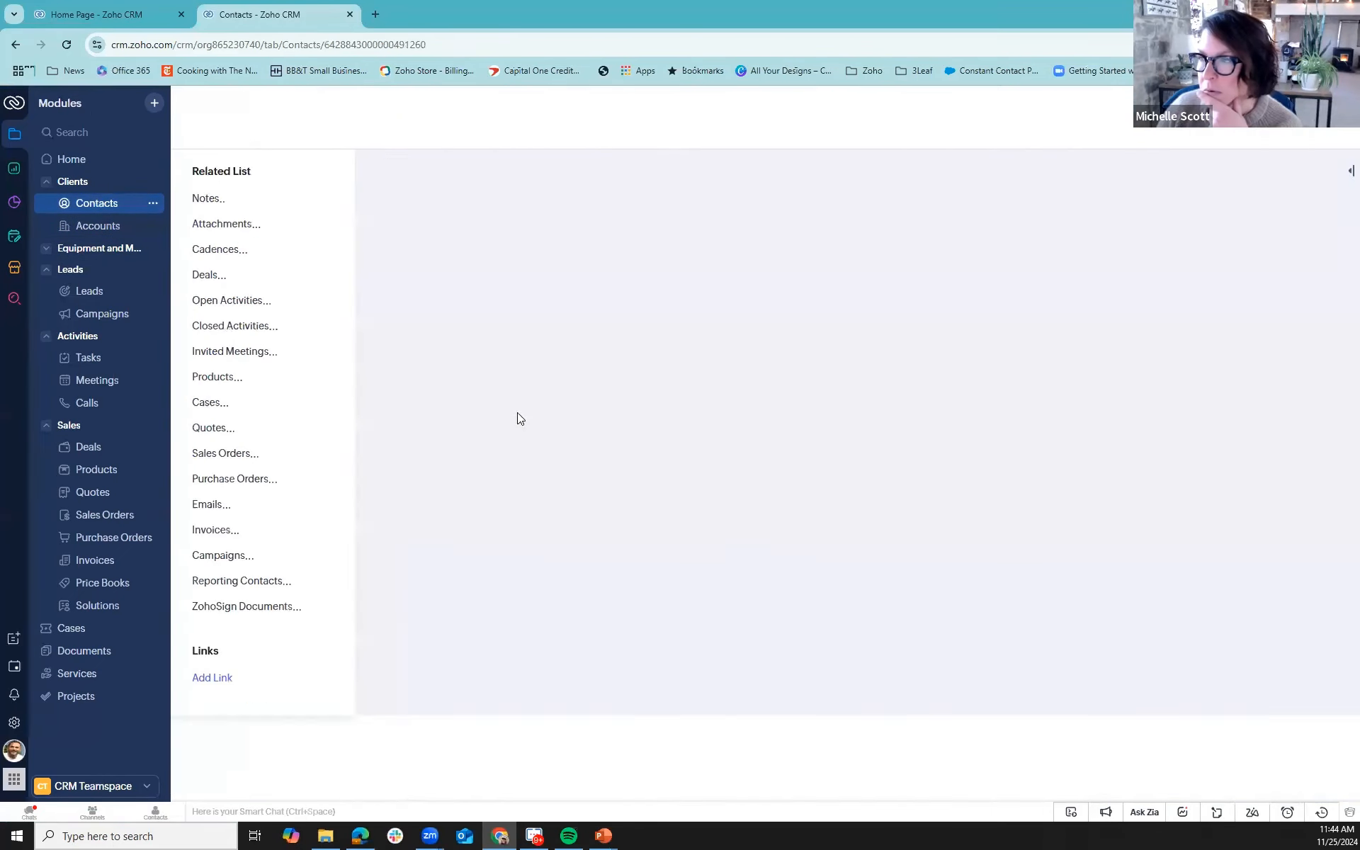
{"action": "scroll", "coordinate": [777, 522], "scroll_direction": "down", "scroll_amount": 4}
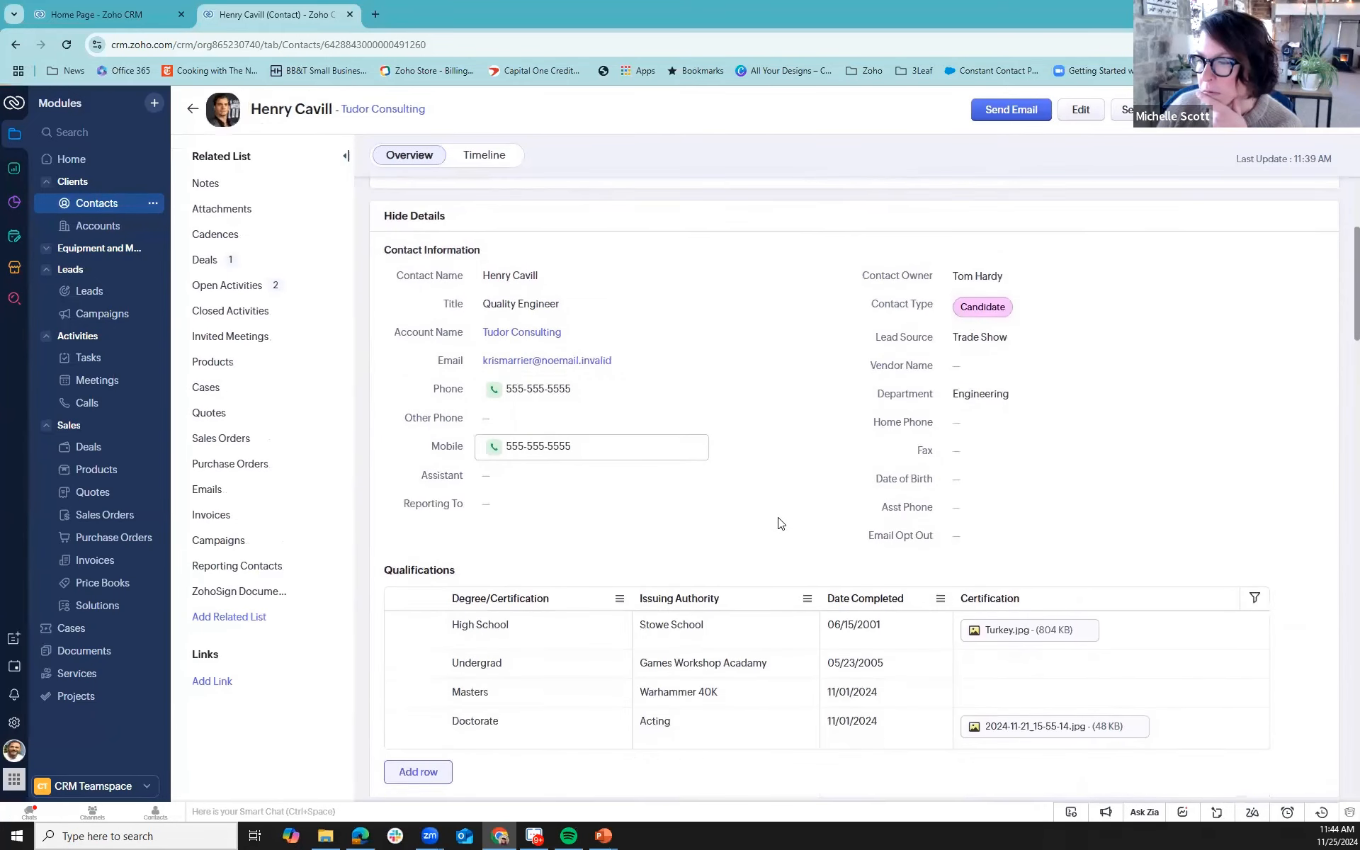
{"action": "scroll", "coordinate": [777, 522], "scroll_direction": "down", "scroll_amount": 3}
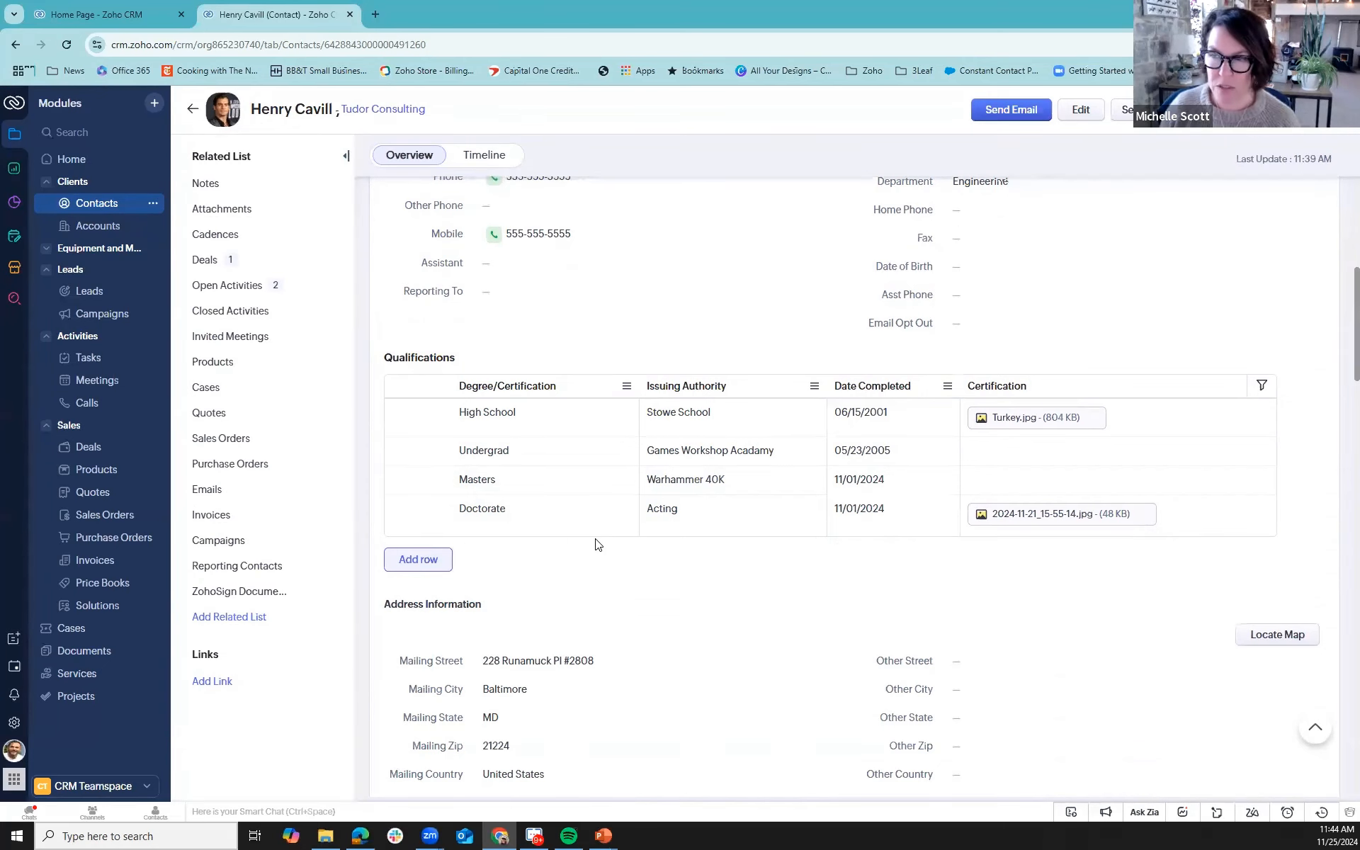
- Start a new campaign named Another Super Cool Tradeshow and set its type to Trade Show
{"action": "left_click", "coordinate": [97, 320]}
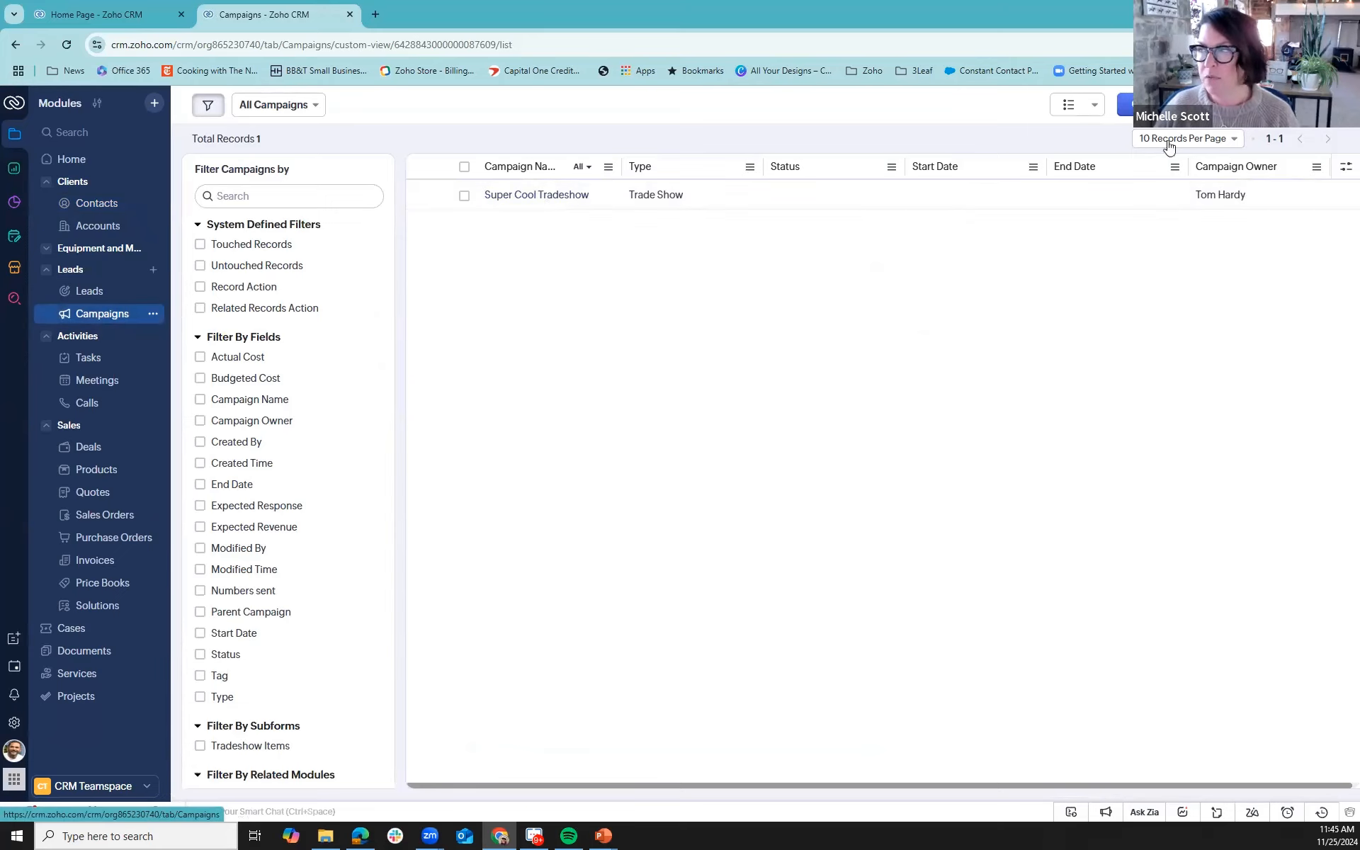
{"action": "left_click", "coordinate": [1128, 105]}
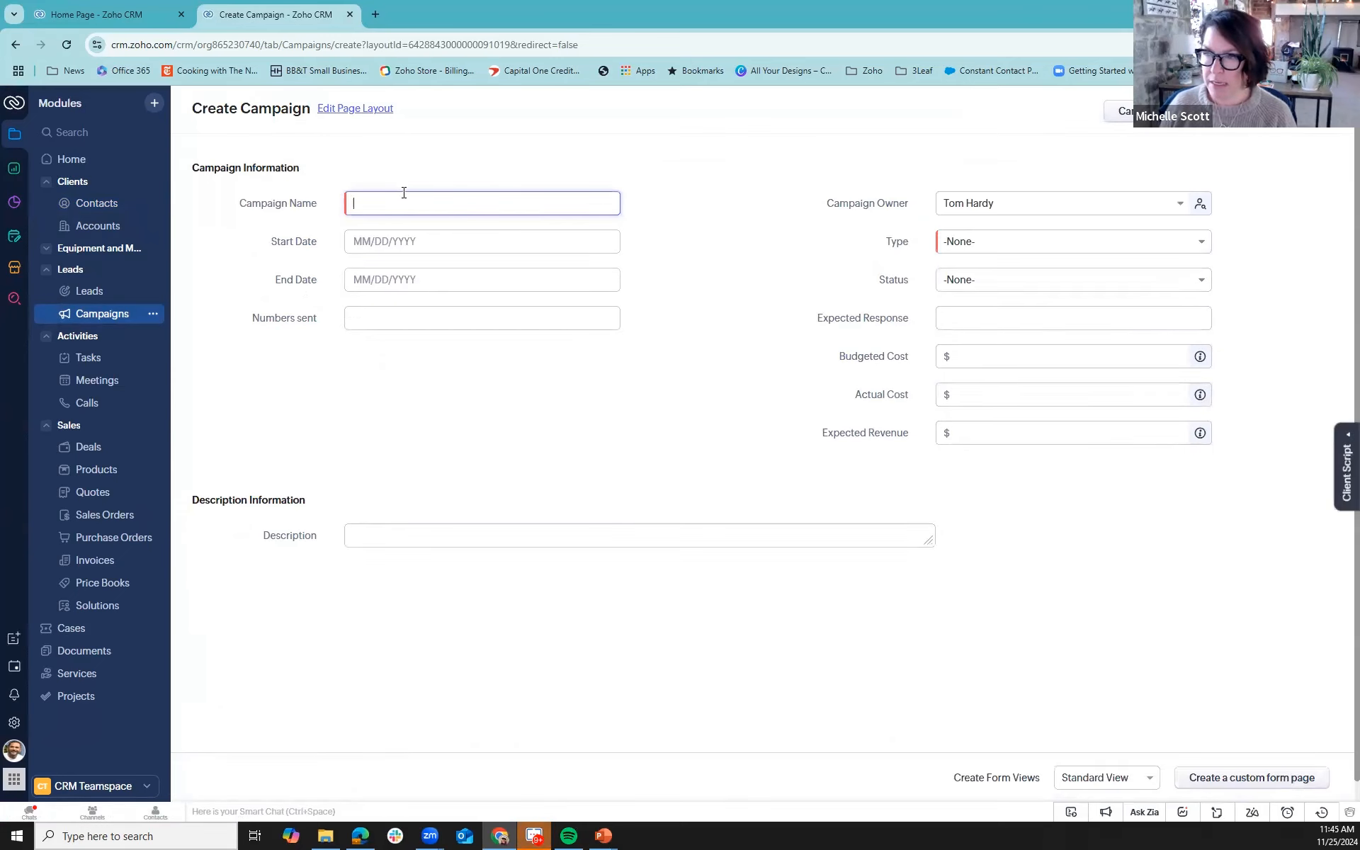
{"action": "type", "text": "Ano"}
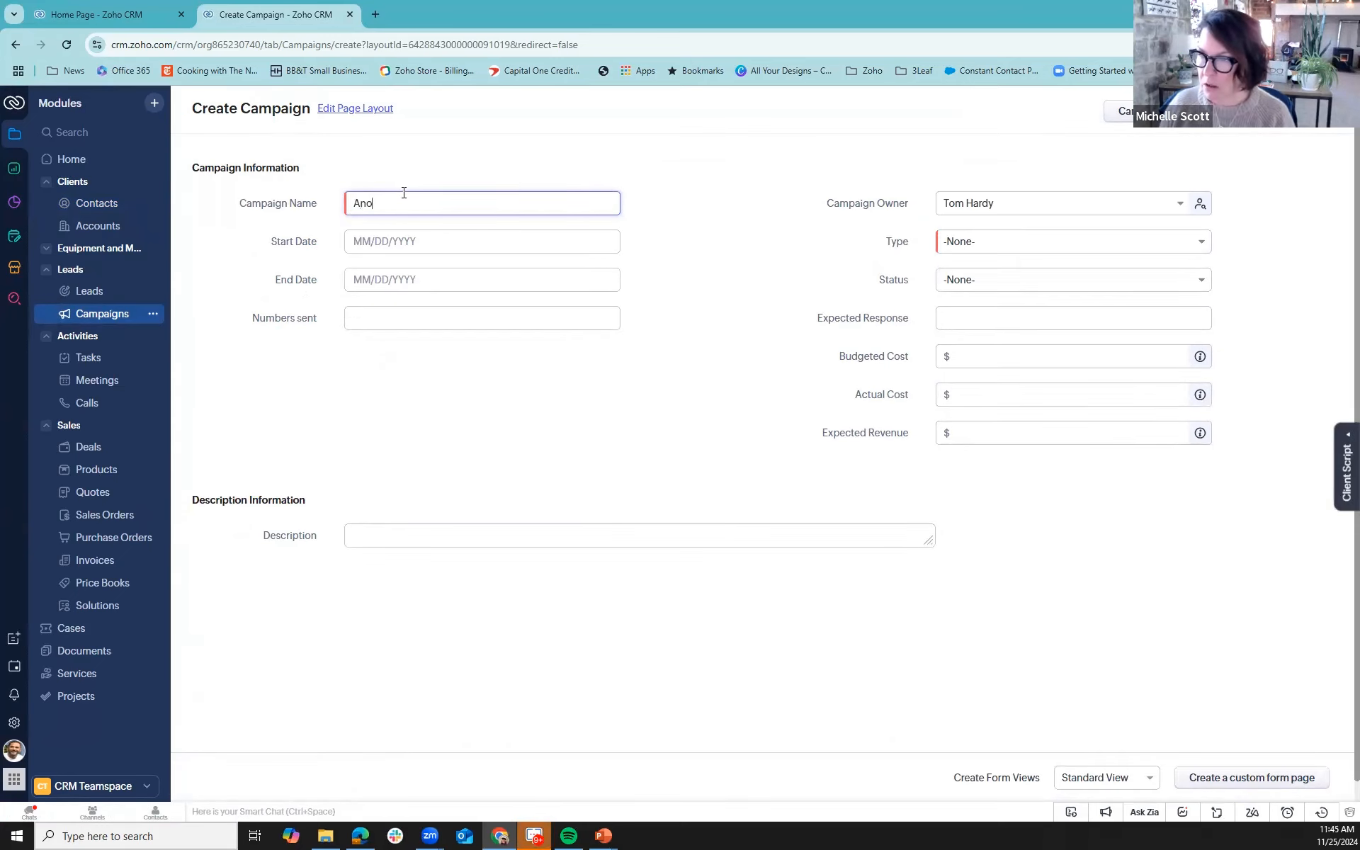
{"action": "type", "text": "ther Super Co"}
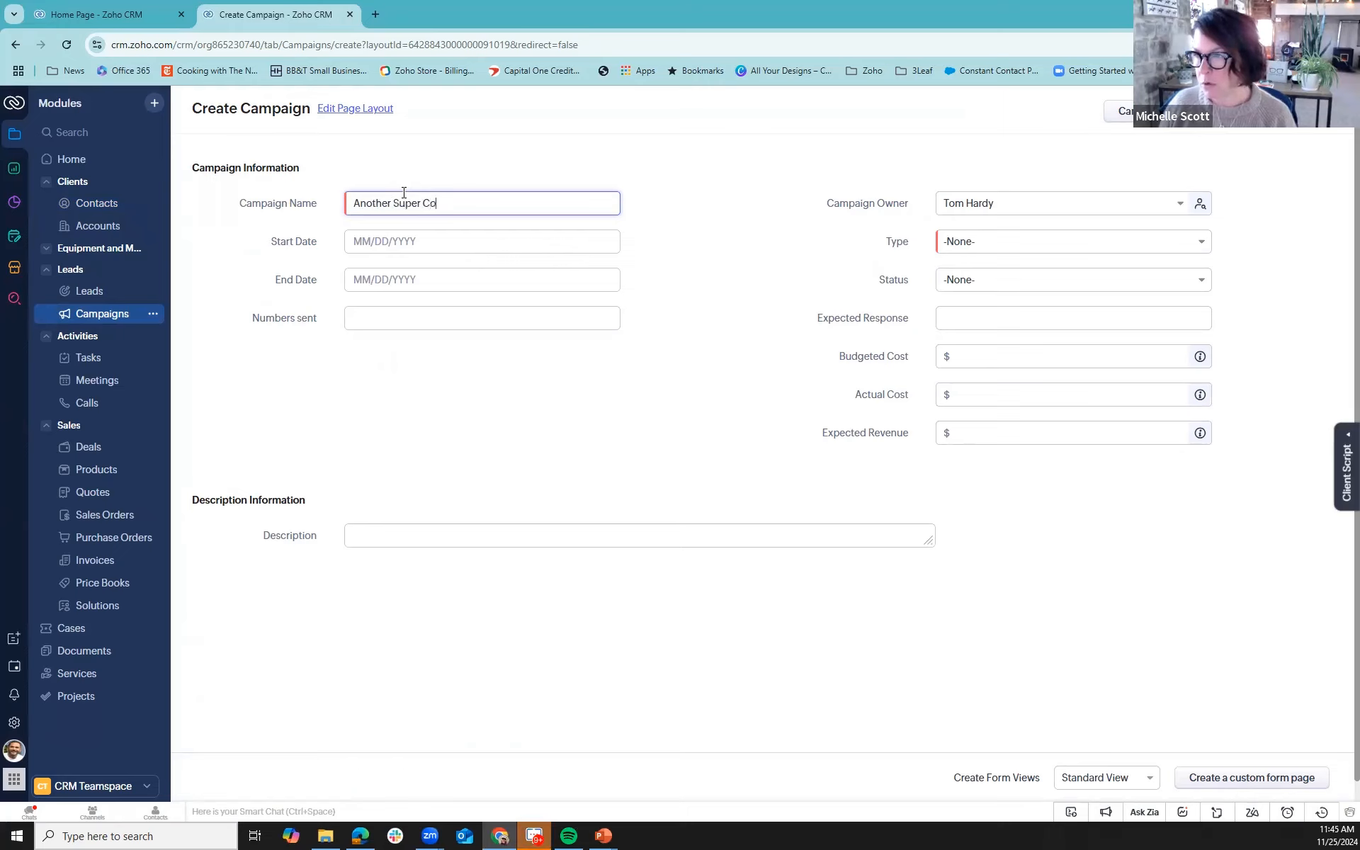
{"action": "type", "text": "ol Tradeshow"}
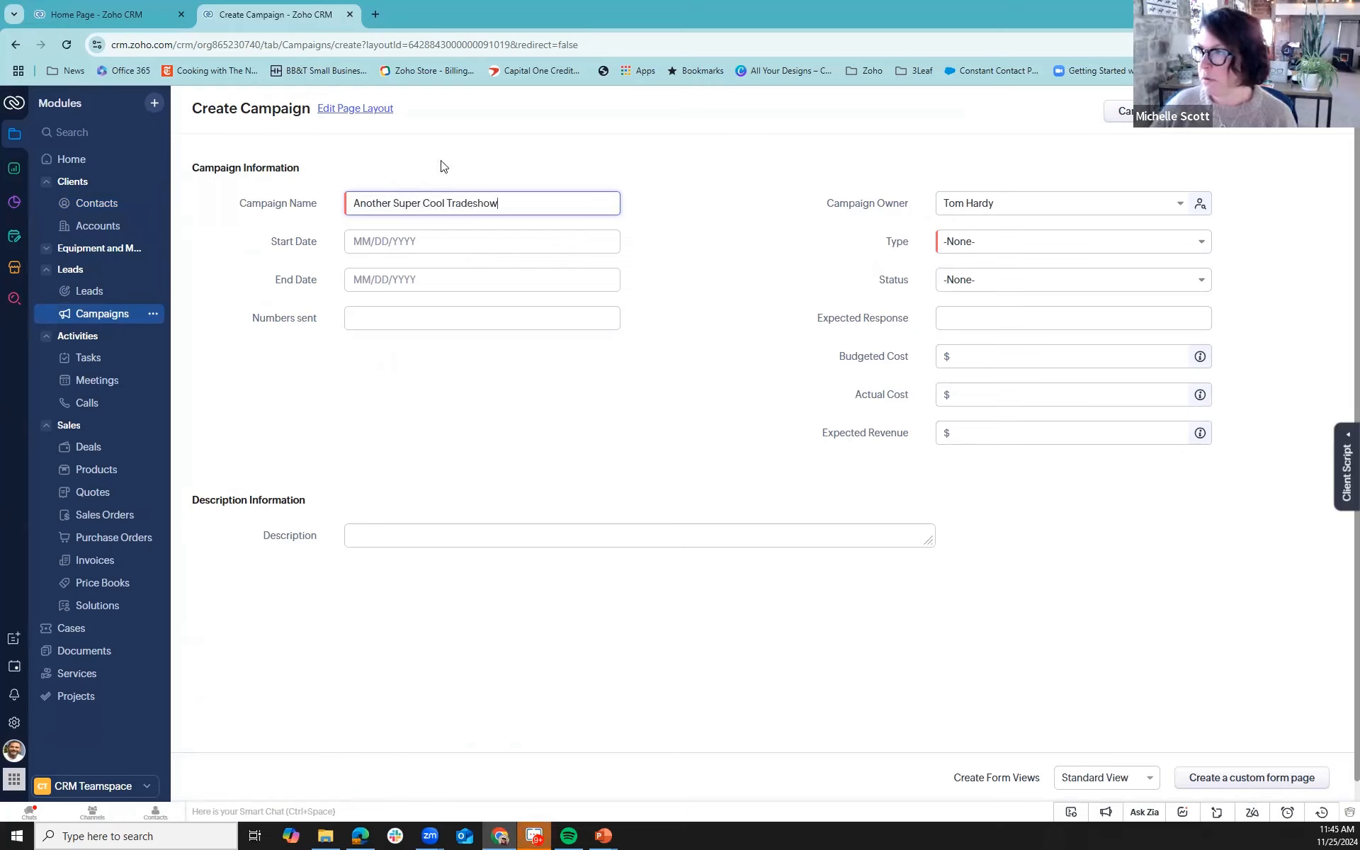
{"action": "left_click", "coordinate": [950, 242]}
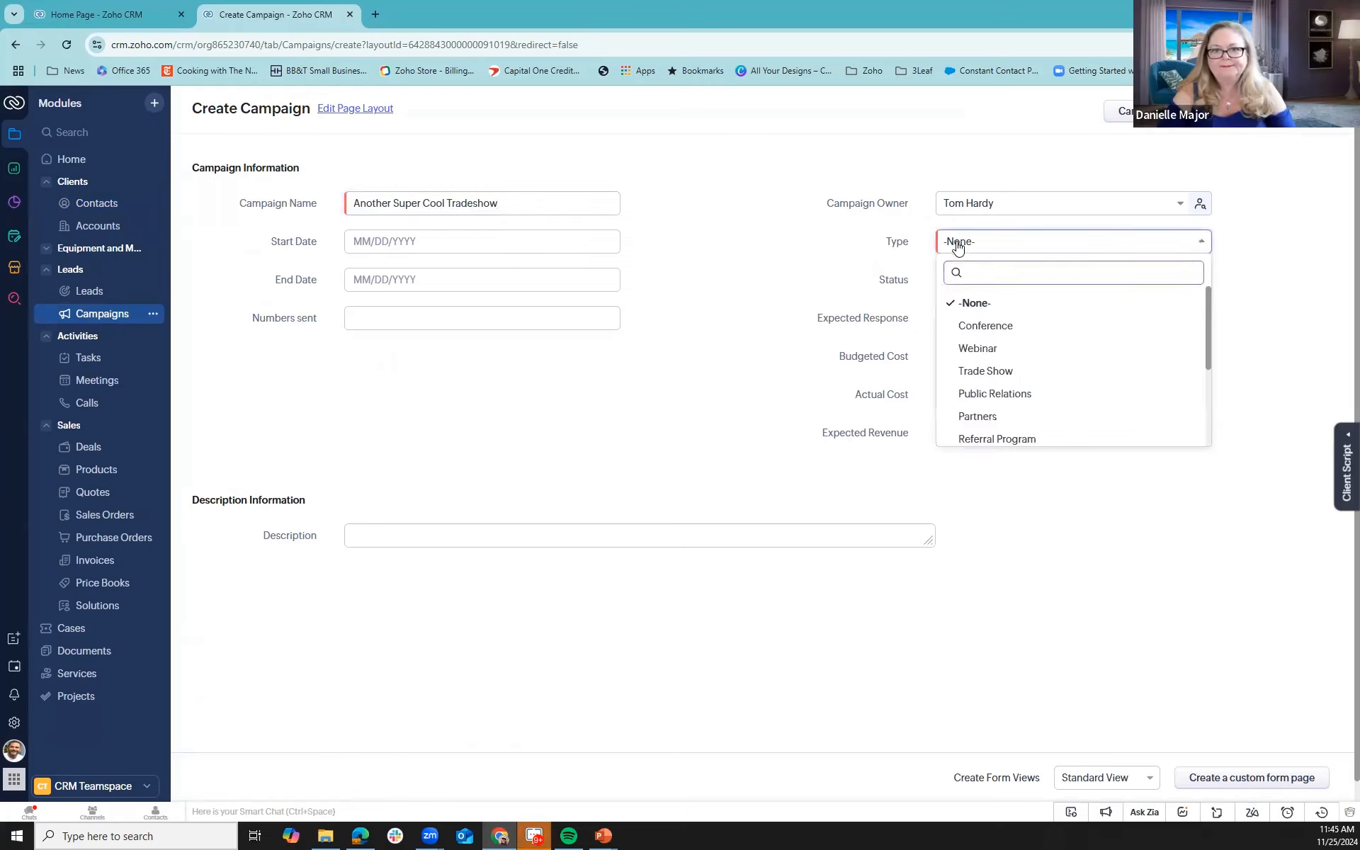
{"action": "left_click", "coordinate": [988, 372]}
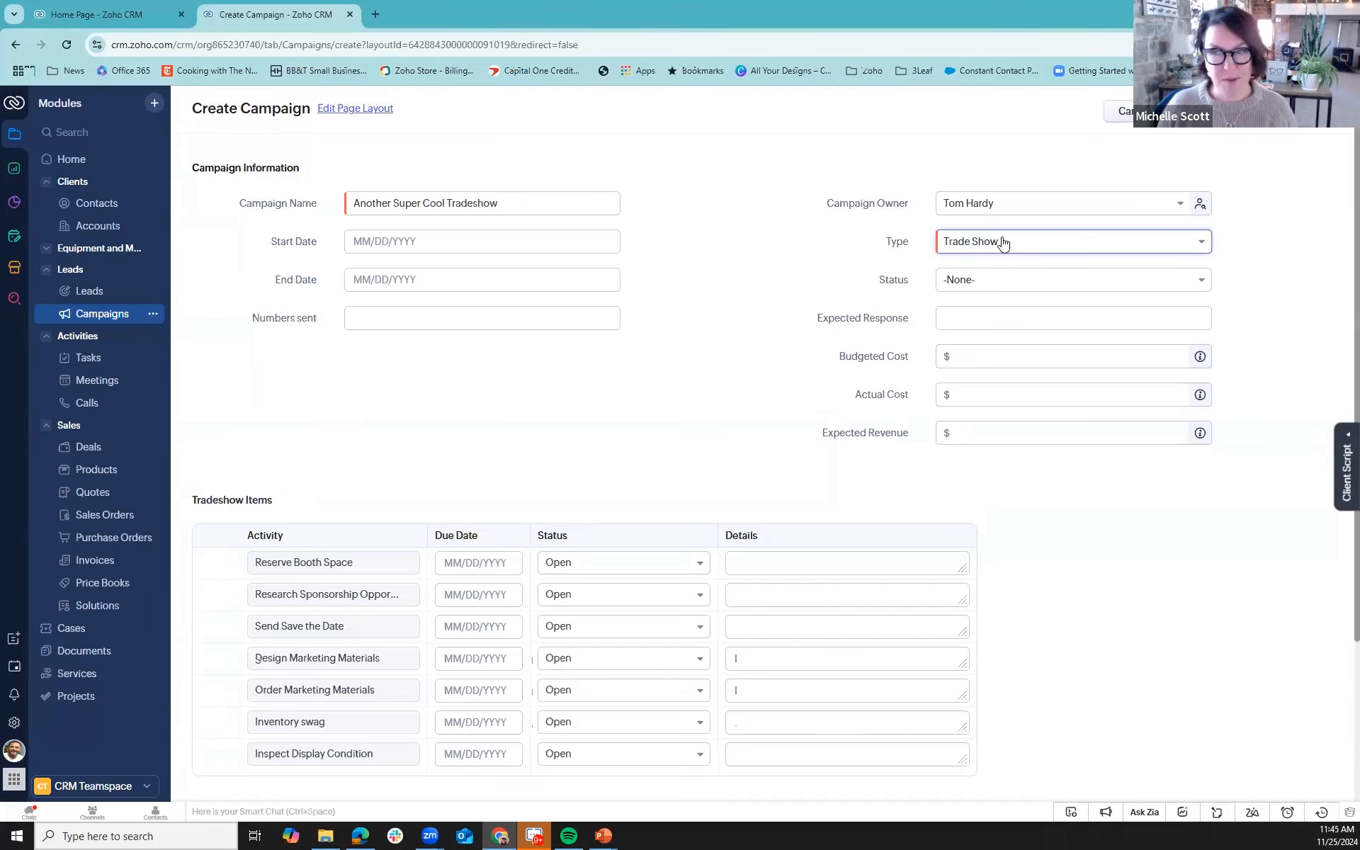
- Set the due date of the Reserve Booth Space tradeshow item to 01/03/2025 and keep its status Open
{"action": "scroll", "coordinate": [1043, 344], "scroll_direction": "down", "scroll_amount": 2}
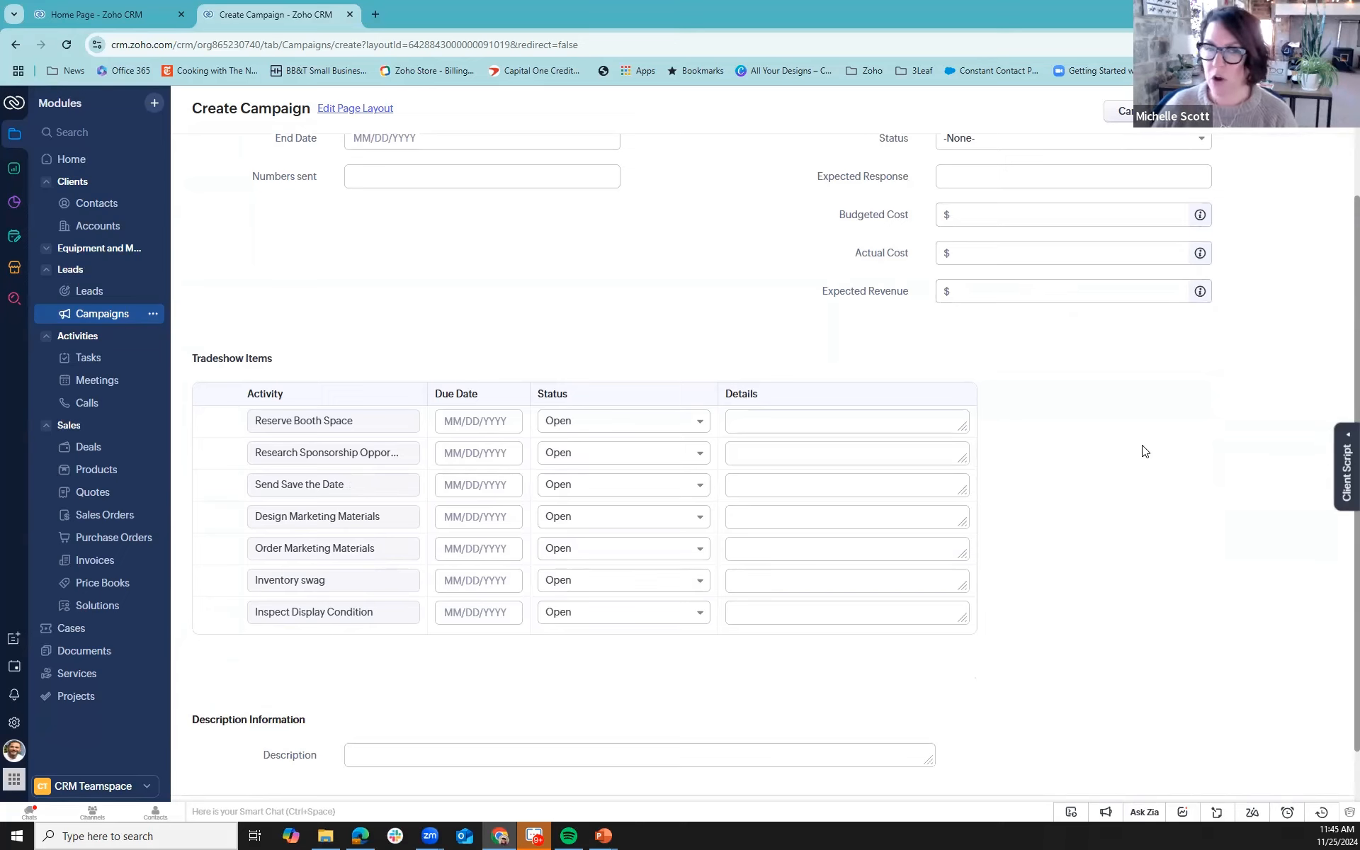
{"action": "scroll", "coordinate": [1141, 449], "scroll_direction": "up", "scroll_amount": 2}
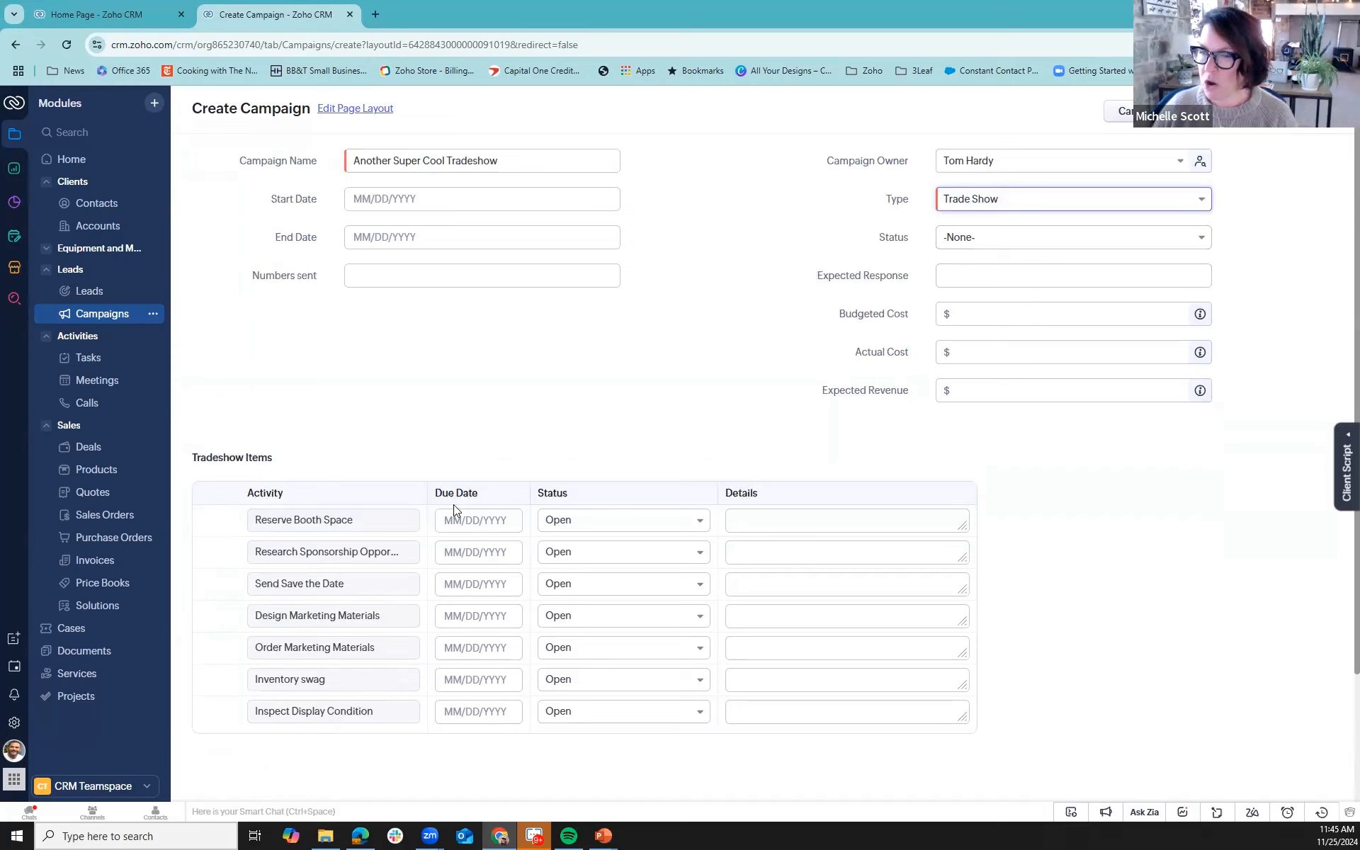
{"action": "scroll", "coordinate": [453, 504], "scroll_direction": "down", "scroll_amount": 2}
{"action": "left_click", "coordinate": [480, 419]}
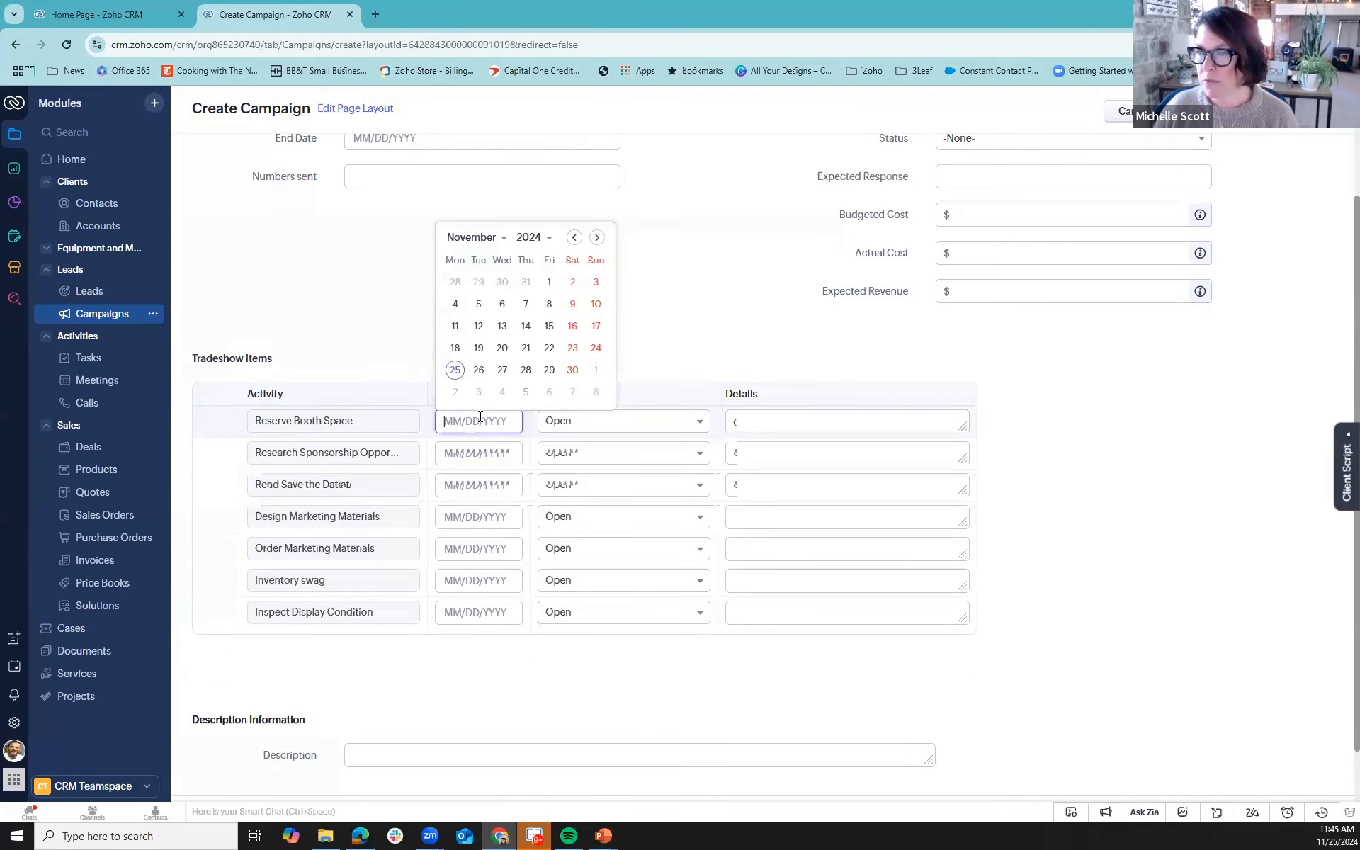
{"action": "left_click", "coordinate": [595, 236]}
{"action": "left_click", "coordinate": [597, 211]}
{"action": "left_click", "coordinate": [550, 260]}
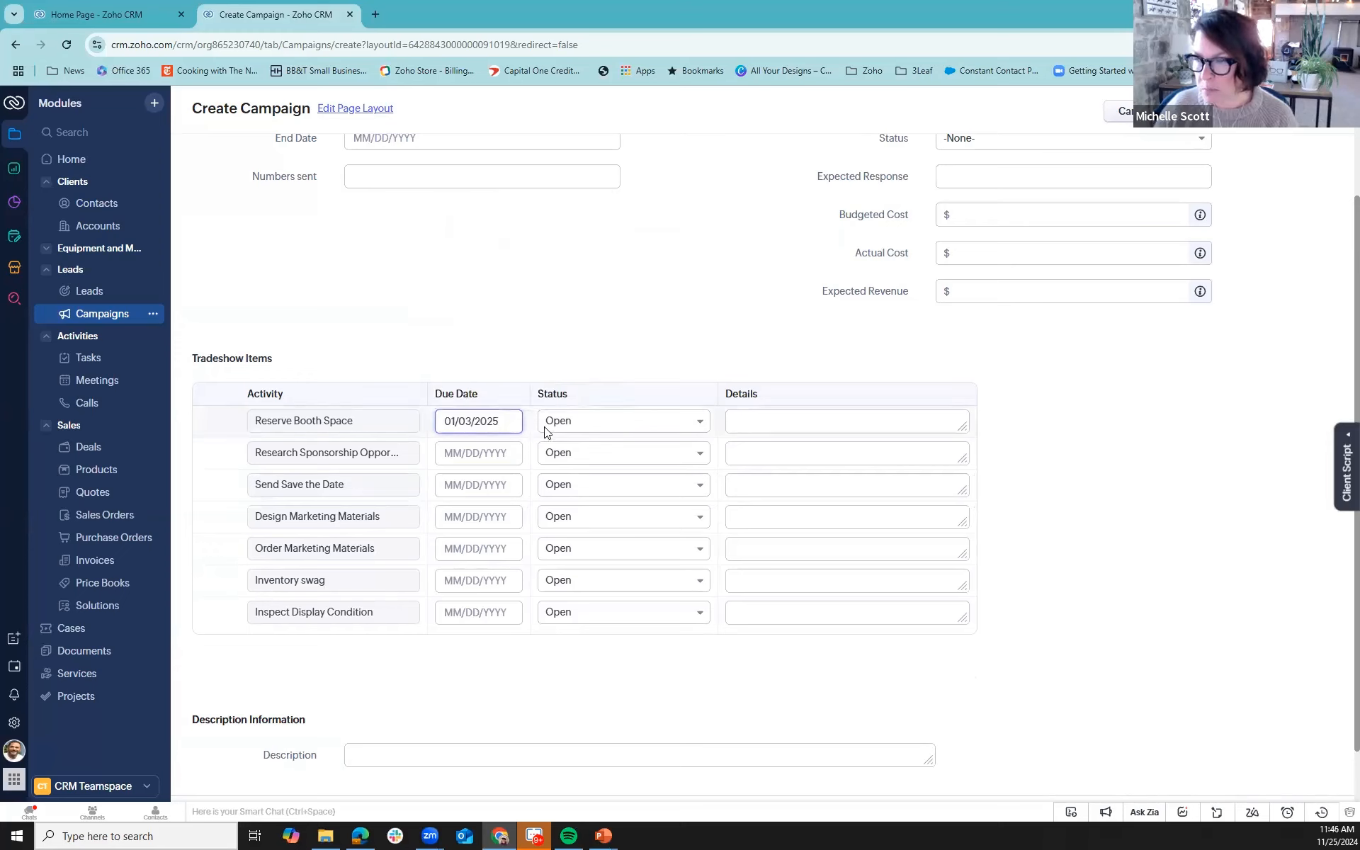
{"action": "left_click", "coordinate": [604, 422]}
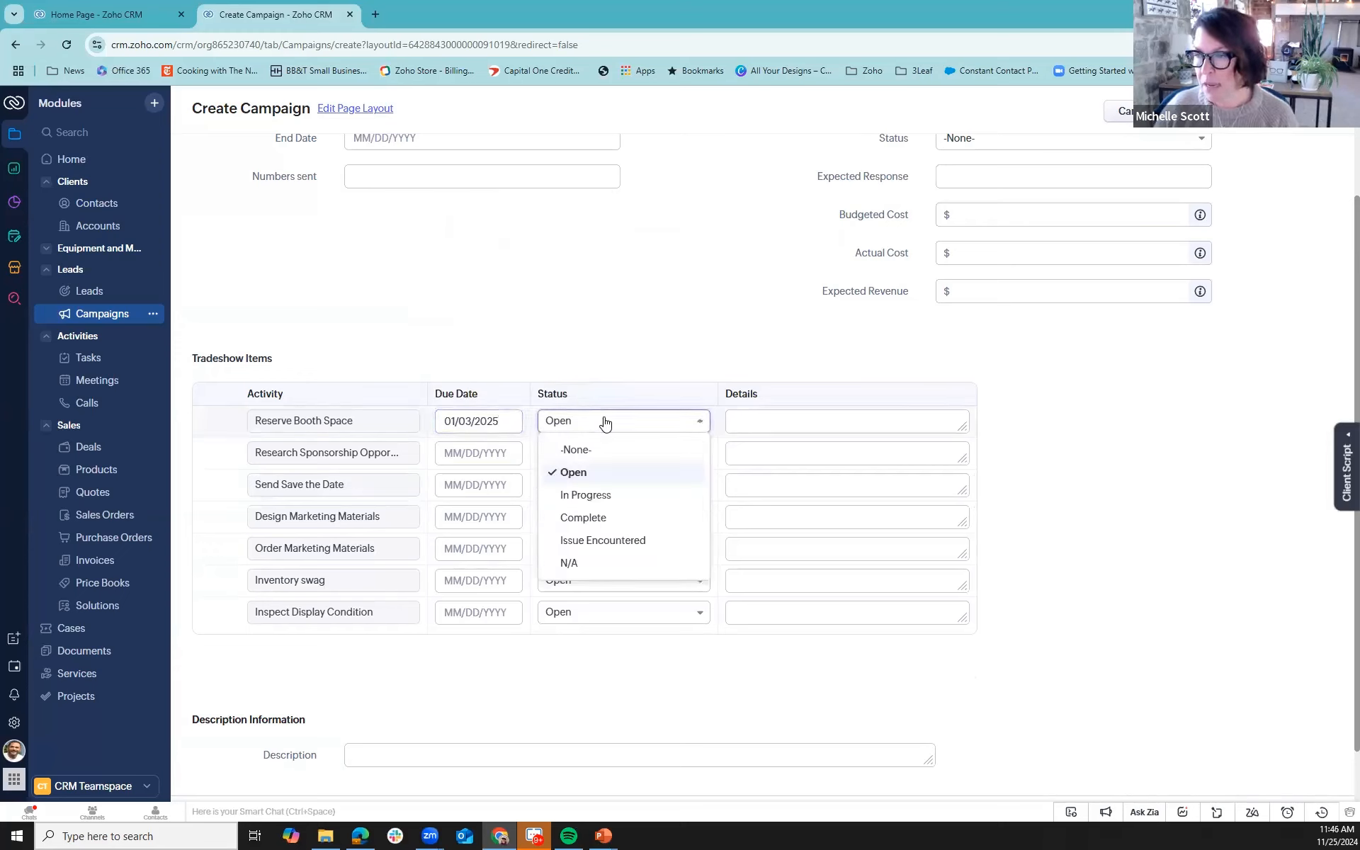
{"action": "left_click", "coordinate": [549, 350]}
- Give the sponsorship research tradeshow item the due date 11/26/2024 and the status In Progress
{"action": "left_click", "coordinate": [479, 450]}
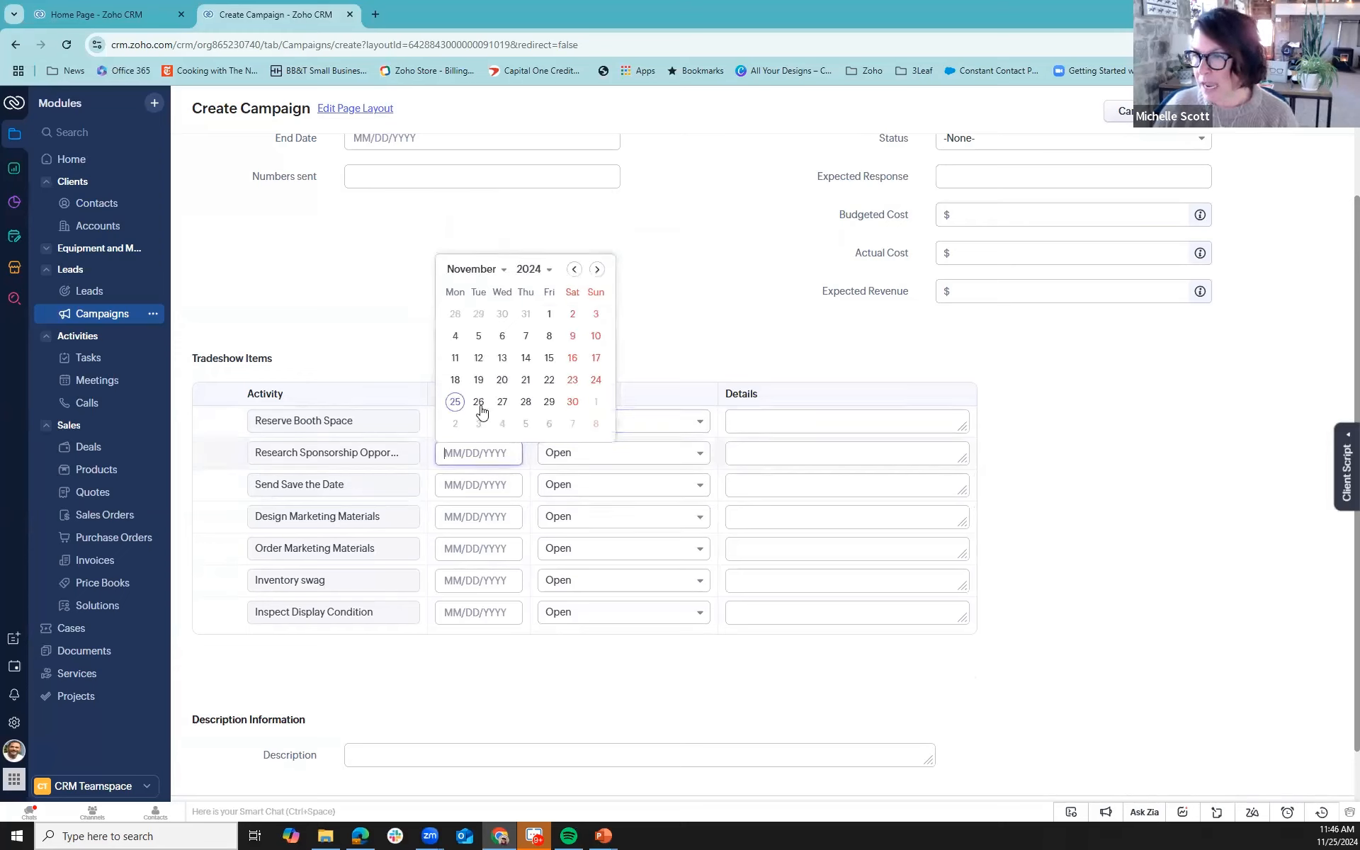
{"action": "left_click", "coordinate": [479, 405]}
{"action": "left_click", "coordinate": [602, 453]}
{"action": "left_click", "coordinate": [616, 530]}
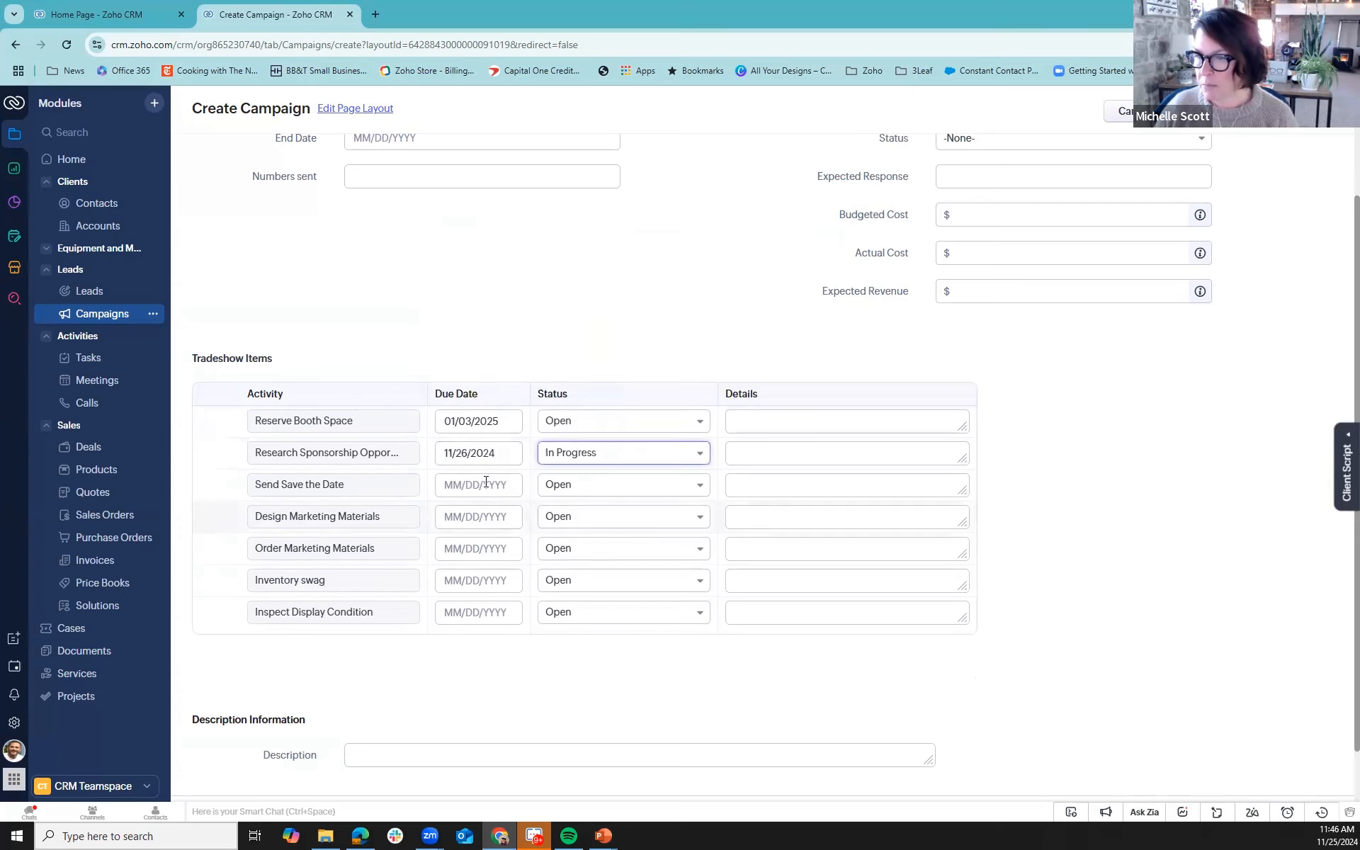
- Give the Send Save the Date tradeshow item the due date 12/03/2024 and the status In Progress
{"action": "left_click", "coordinate": [486, 484]}
{"action": "left_click", "coordinate": [599, 300]}
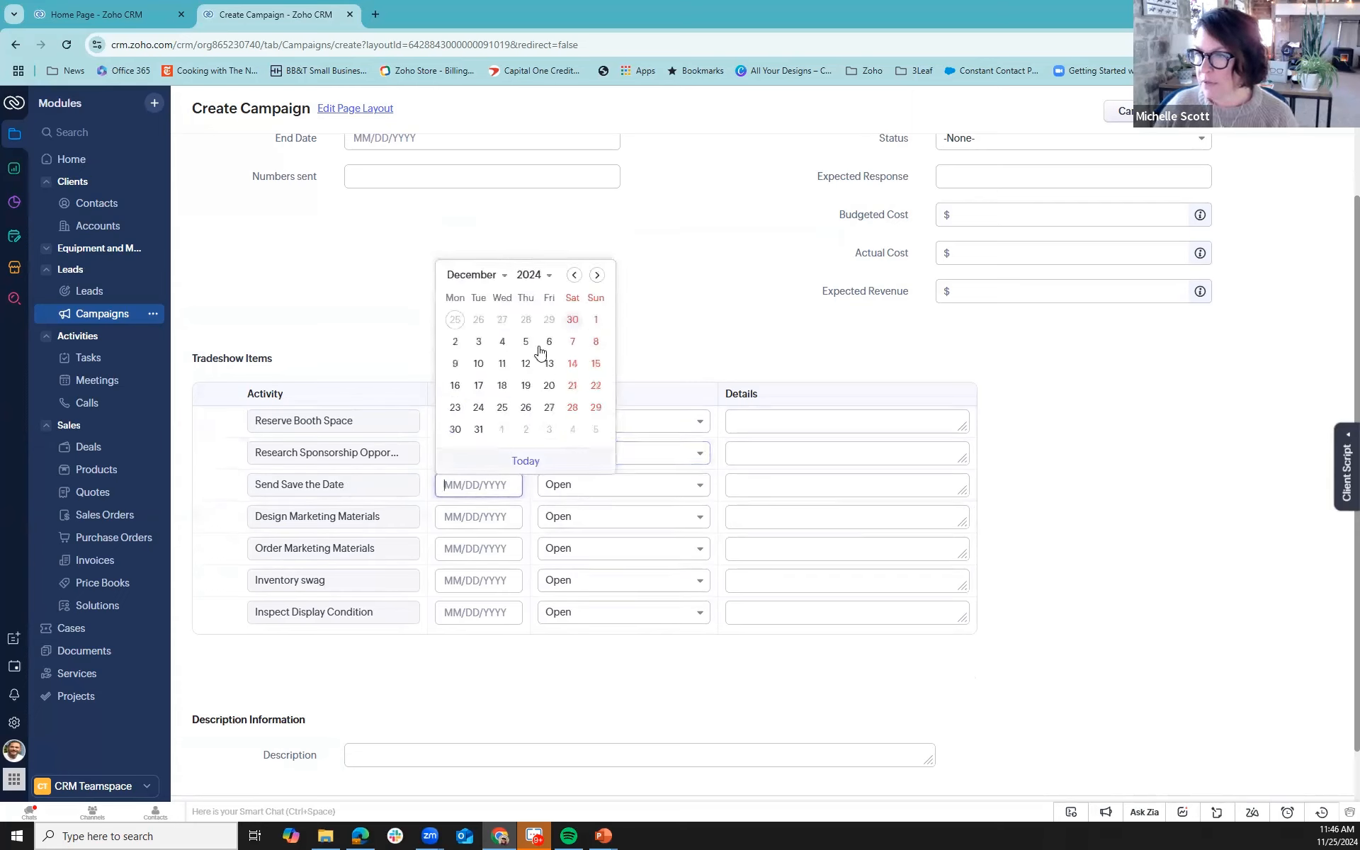
{"action": "left_click", "coordinate": [478, 341]}
{"action": "left_click", "coordinate": [589, 483]}
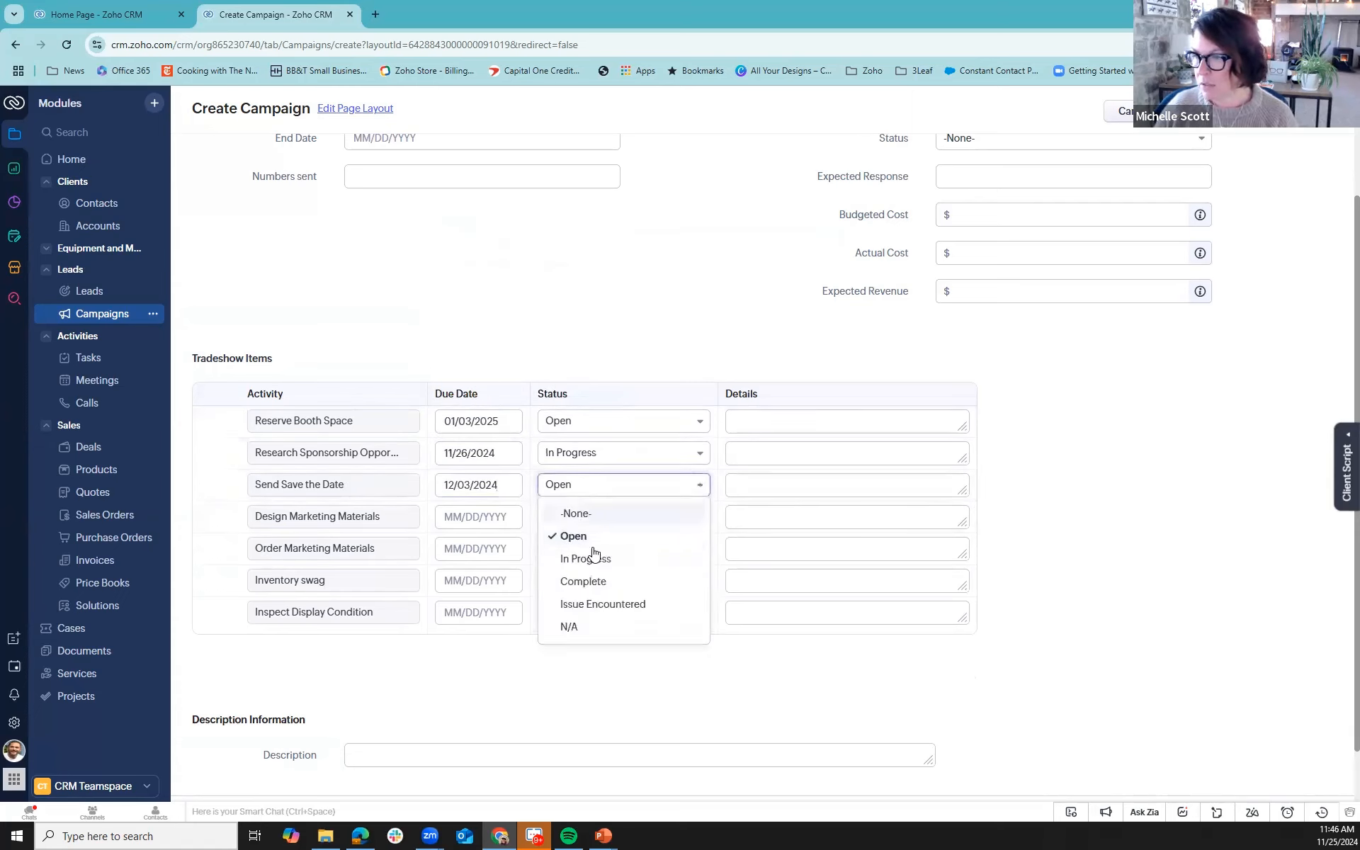
{"action": "left_click", "coordinate": [588, 558]}
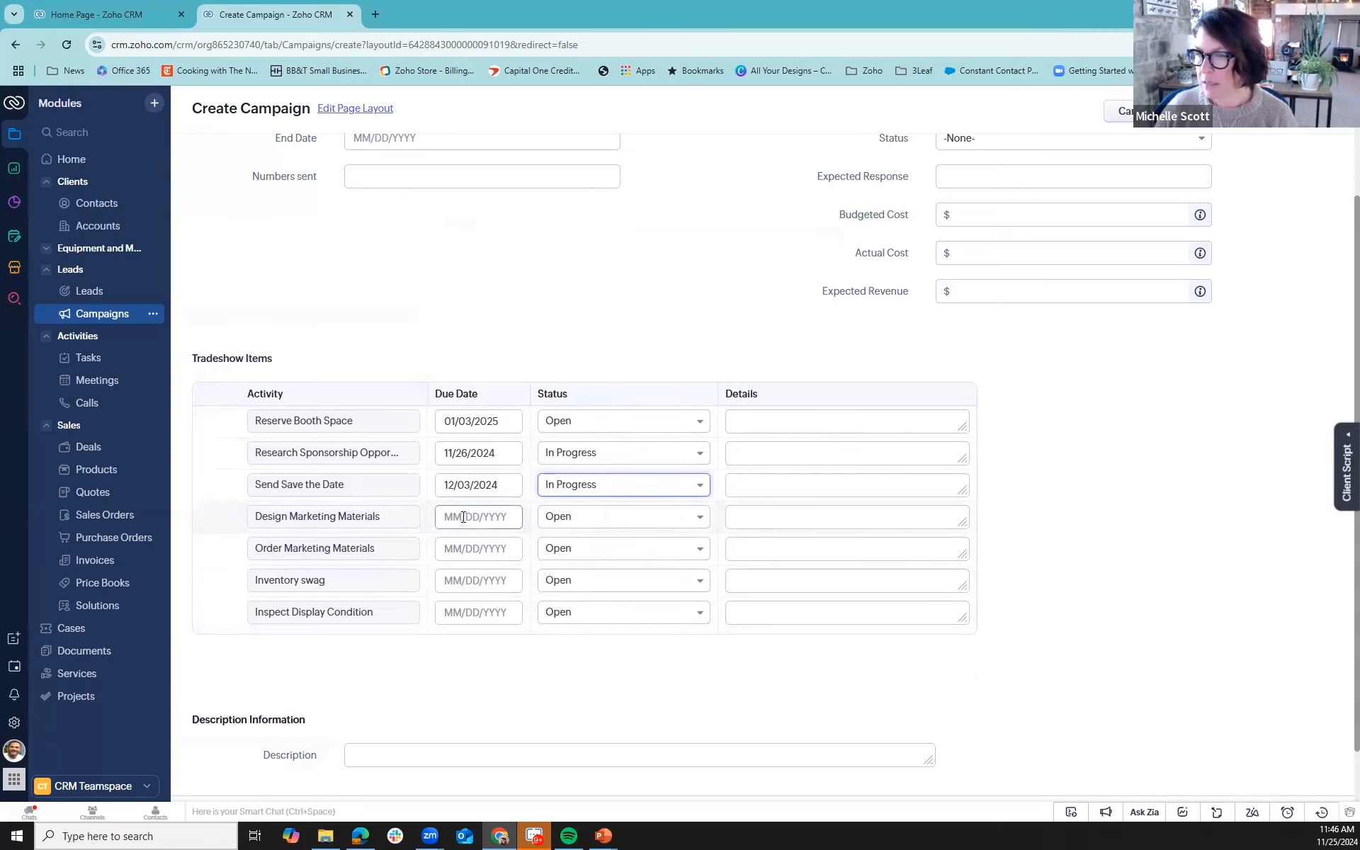
- Set the Design Marketing Materials item's due date to 11/29/2024 and status to Complete, and save the campaign
{"action": "left_click", "coordinate": [462, 517]}
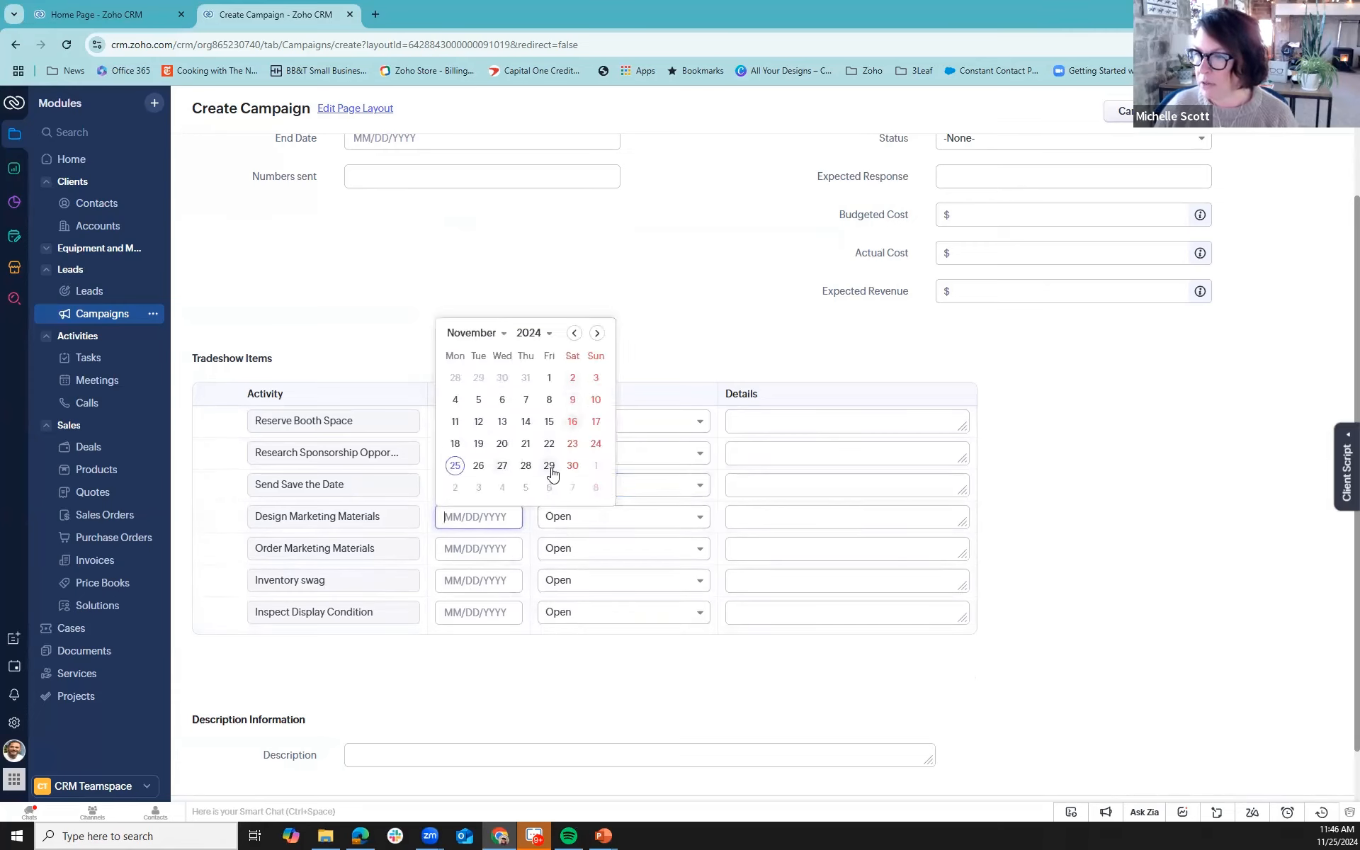
{"action": "left_click", "coordinate": [549, 465]}
{"action": "left_click", "coordinate": [586, 517]}
{"action": "left_click", "coordinate": [599, 613]}
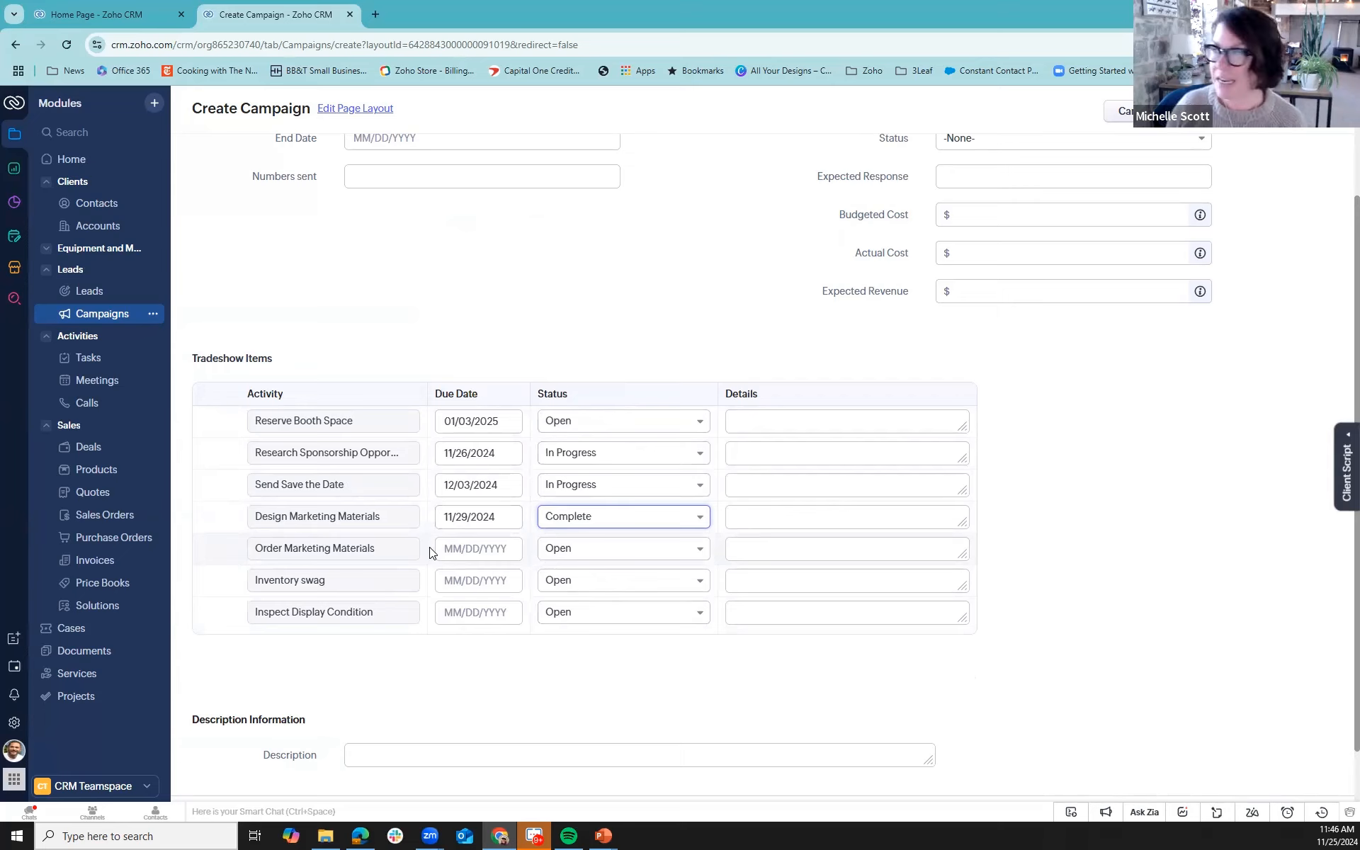
{"action": "left_click", "coordinate": [1310, 111]}
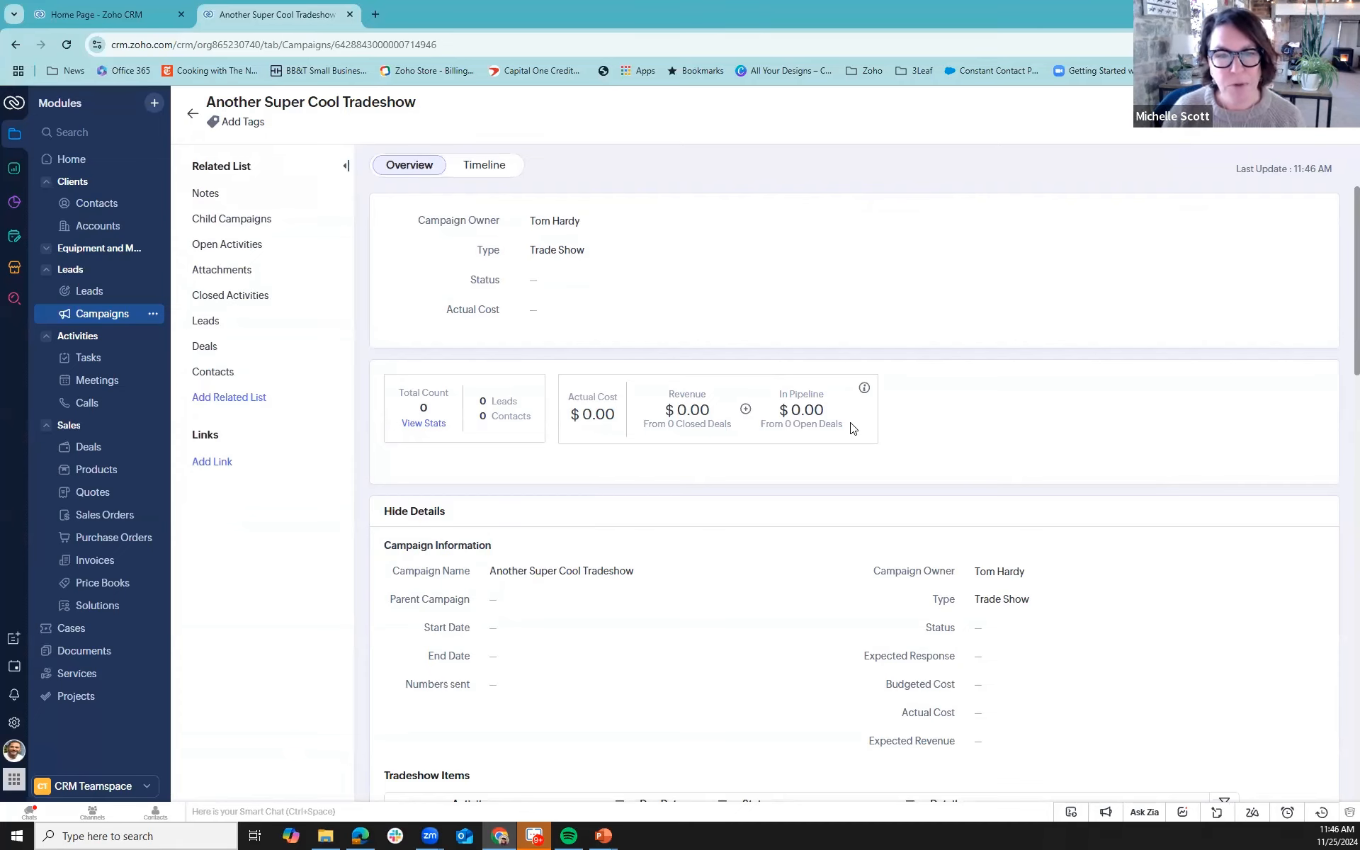
{"action": "scroll", "coordinate": [894, 523], "scroll_direction": "down", "scroll_amount": 6}
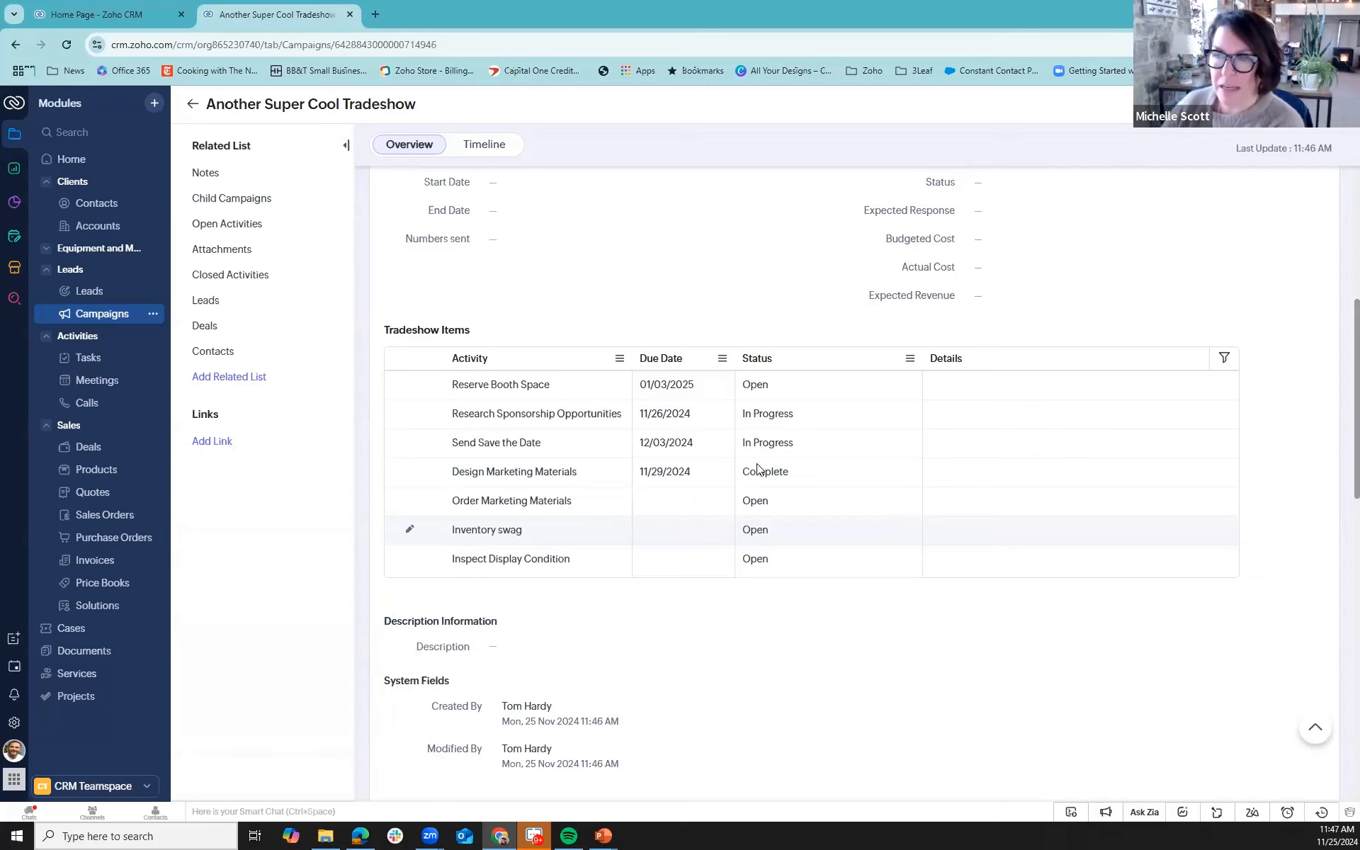
- Mail merge the Tudor Consulting contact's record into a new document using the Candidate Profite.zdoc template
{"action": "left_click", "coordinate": [99, 207]}
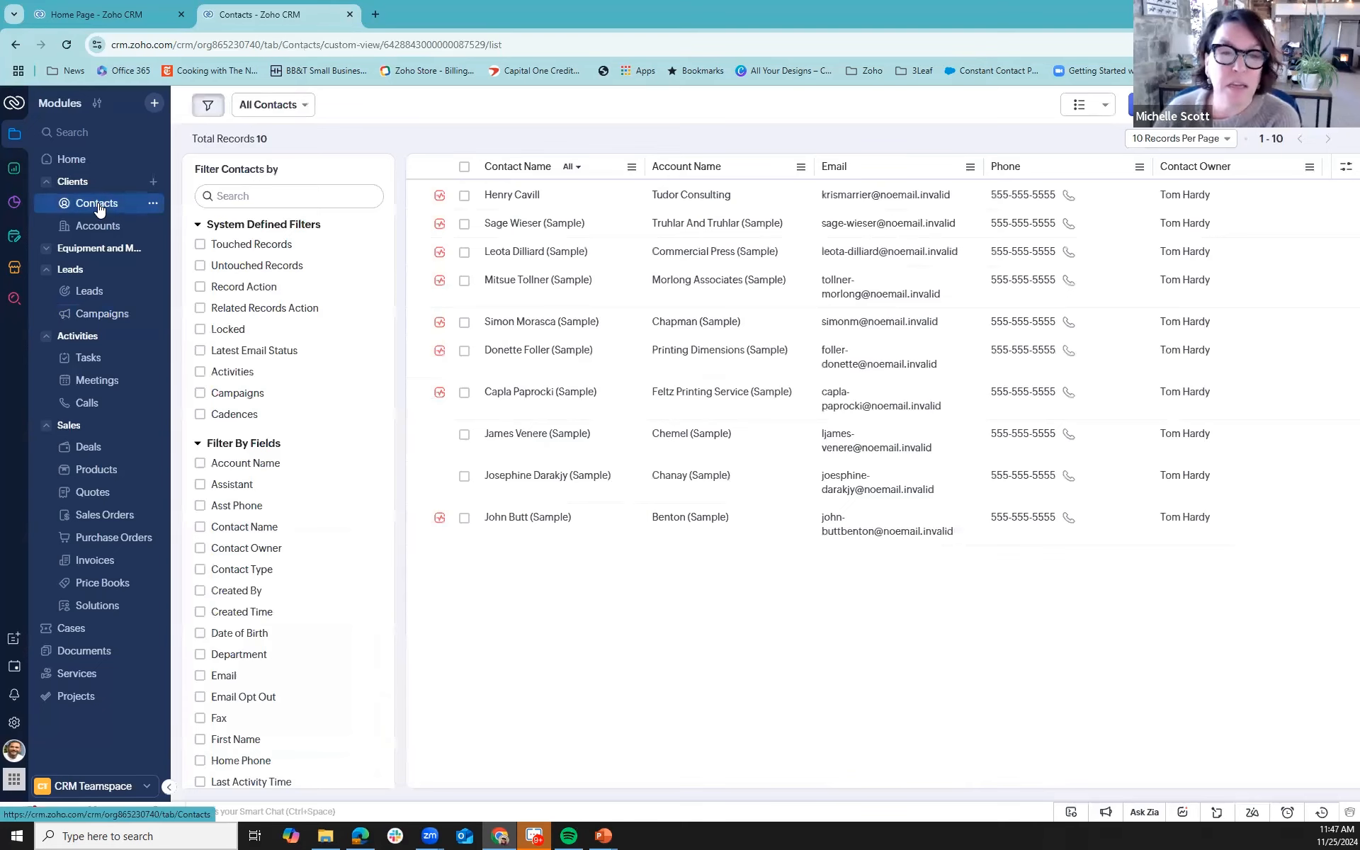
{"action": "left_click", "coordinate": [522, 198]}
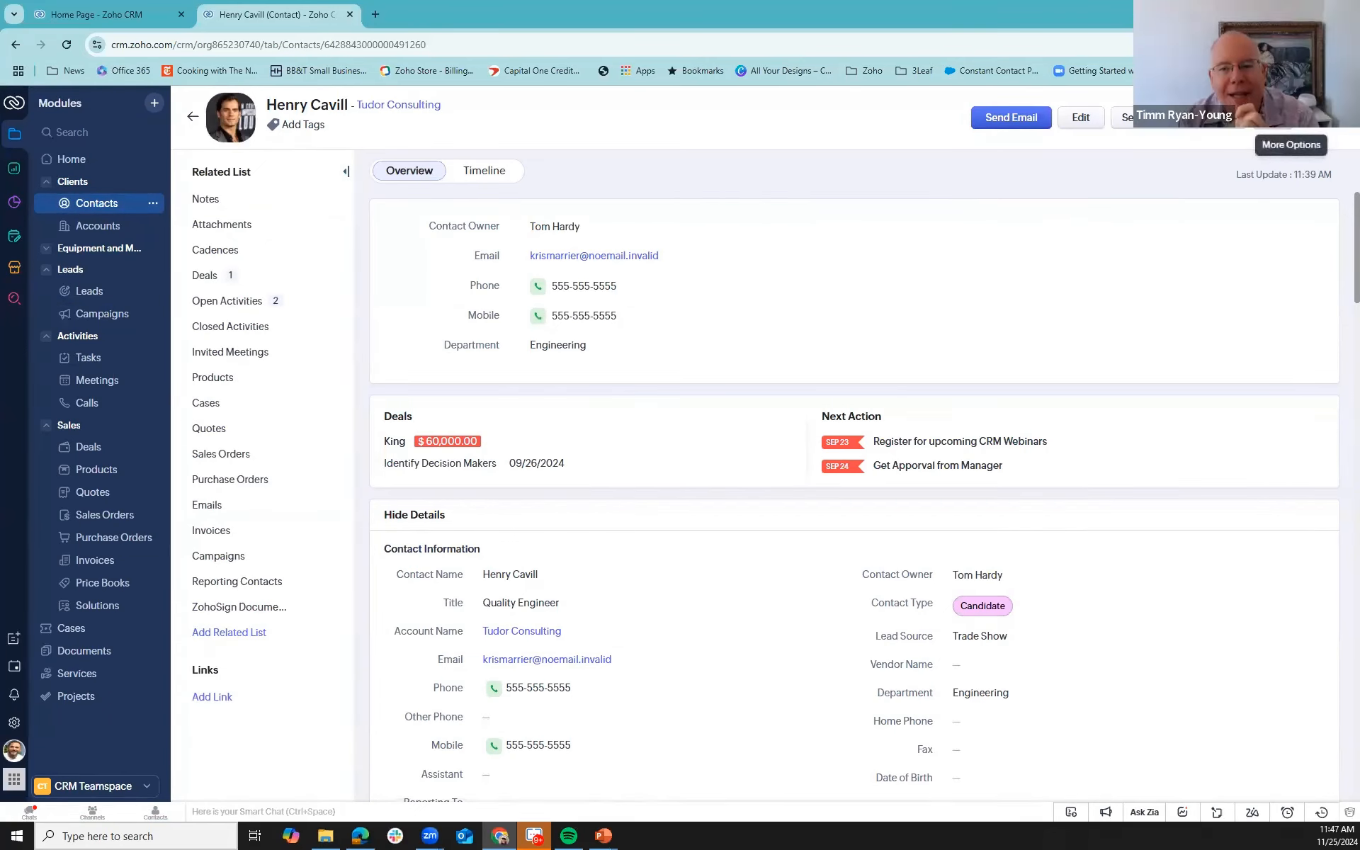
{"action": "left_click", "coordinate": [1290, 117]}
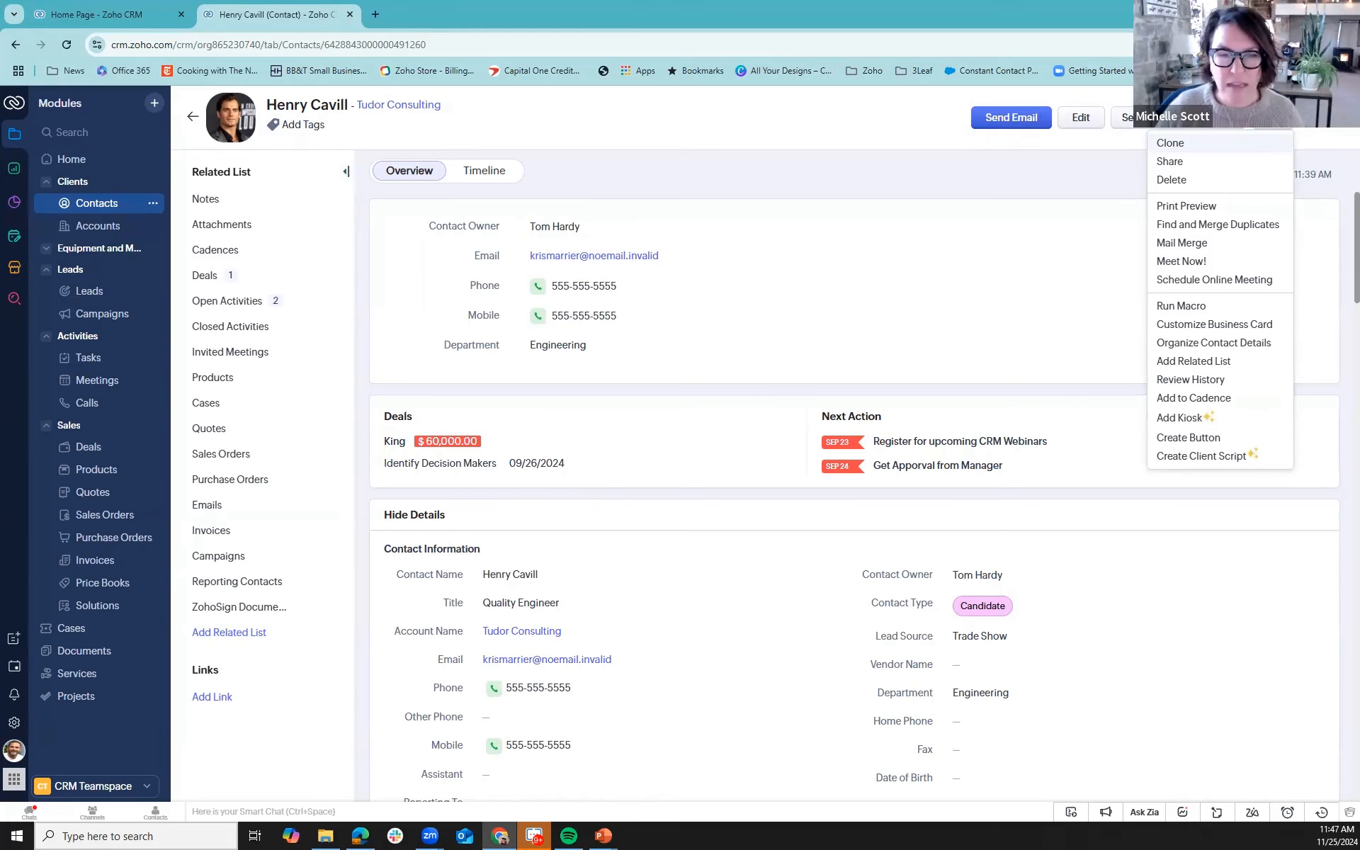
{"action": "left_click", "coordinate": [1182, 243]}
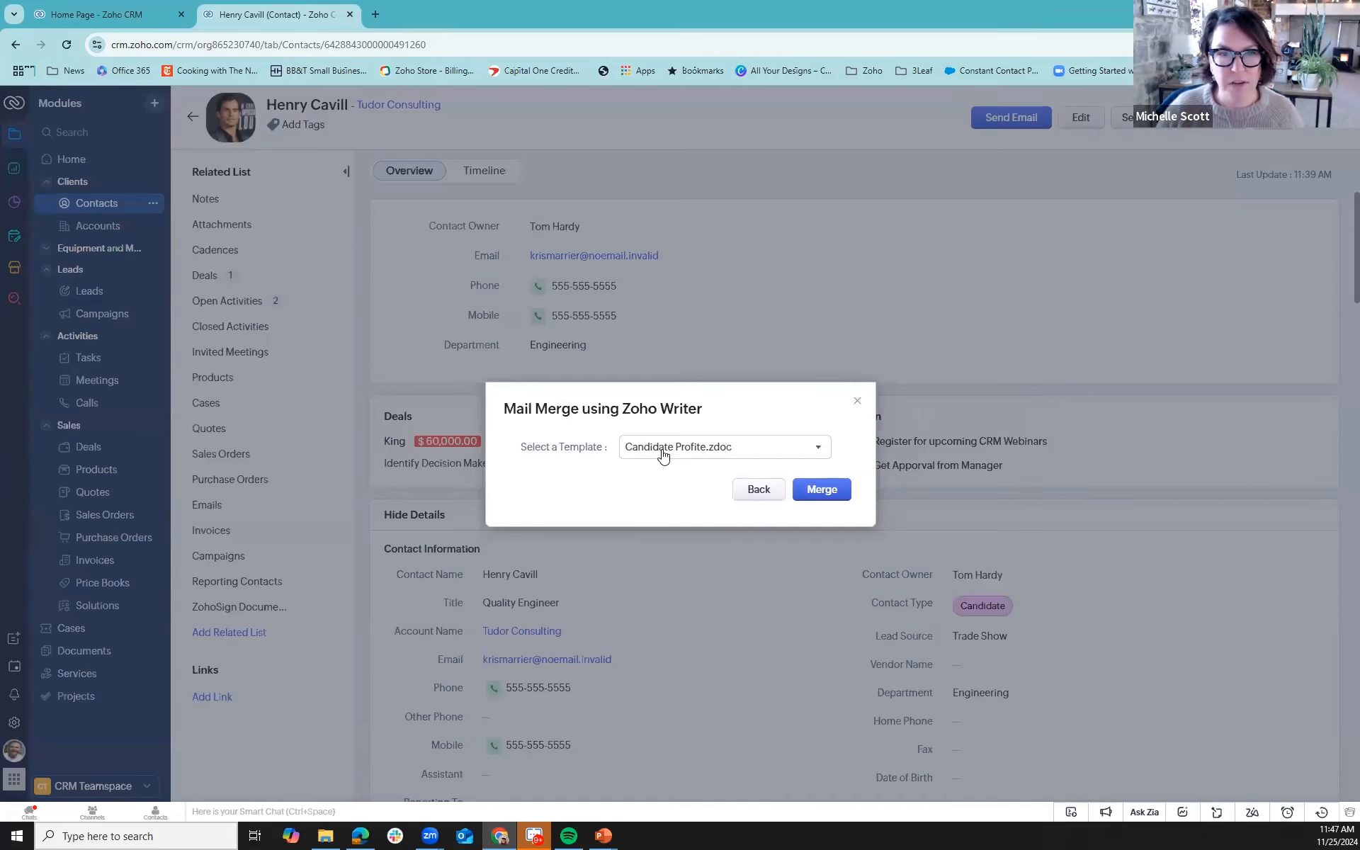
{"action": "left_click", "coordinate": [817, 490]}
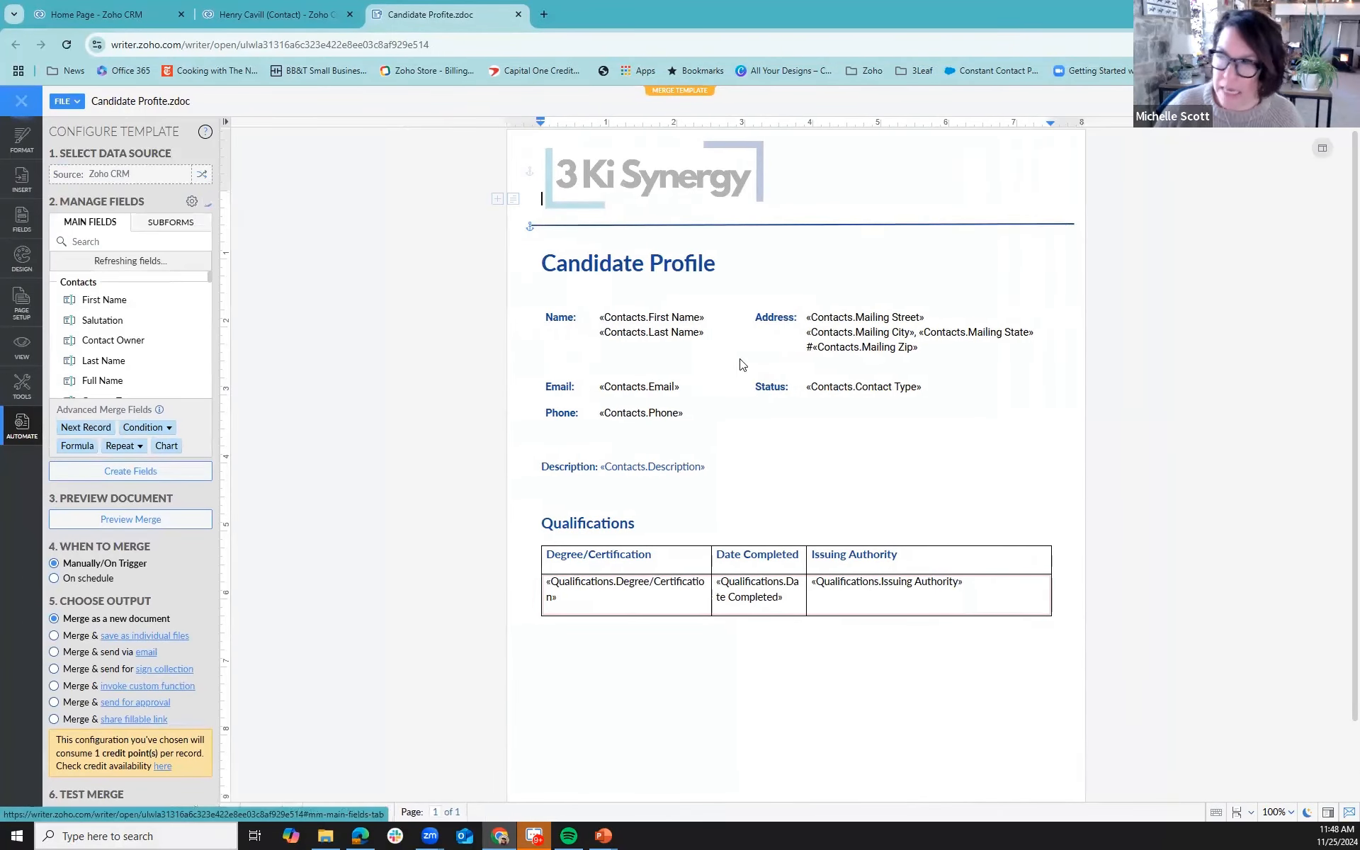
{"action": "scroll", "coordinate": [186, 563], "scroll_direction": "down", "scroll_amount": 2}
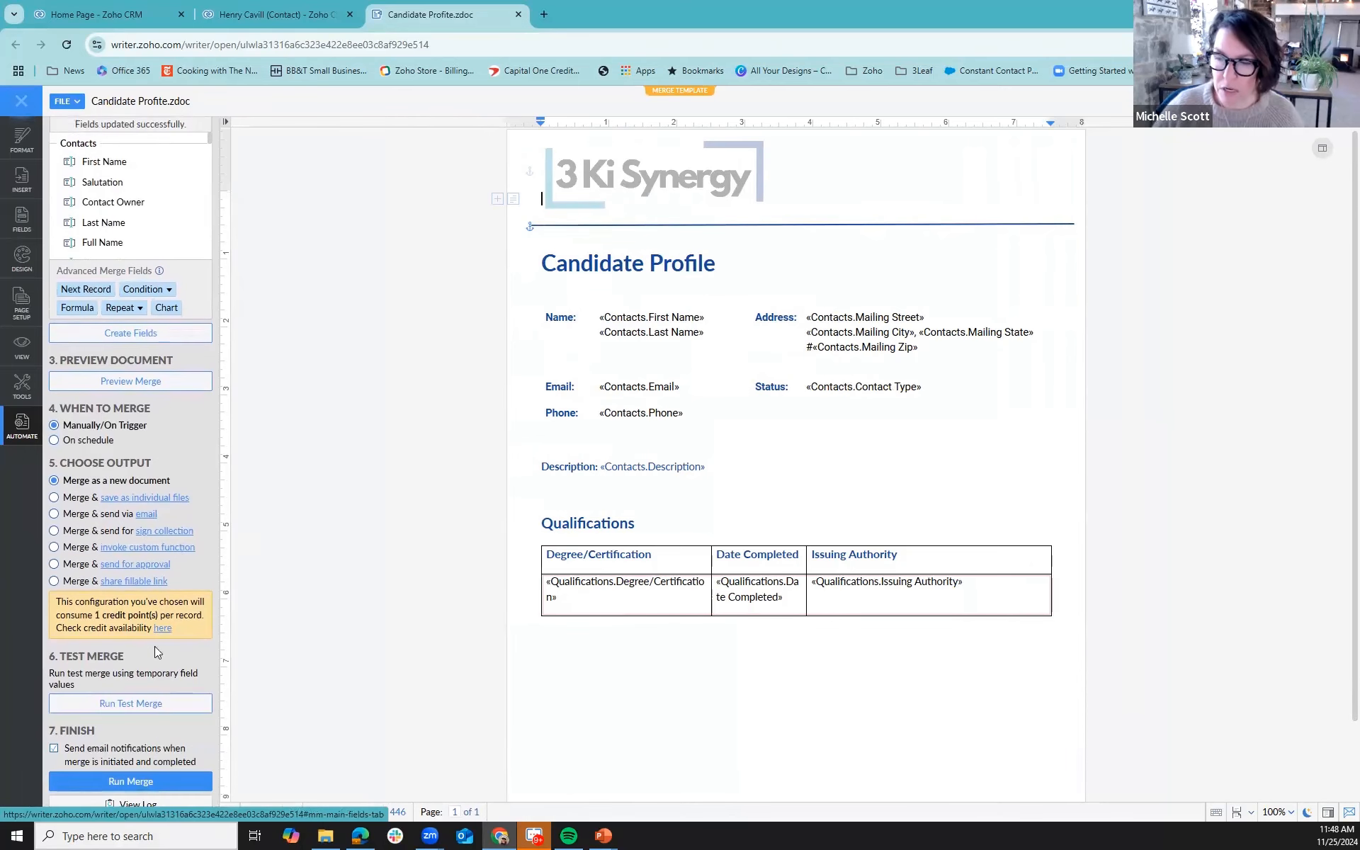
{"action": "left_click", "coordinate": [163, 781]}
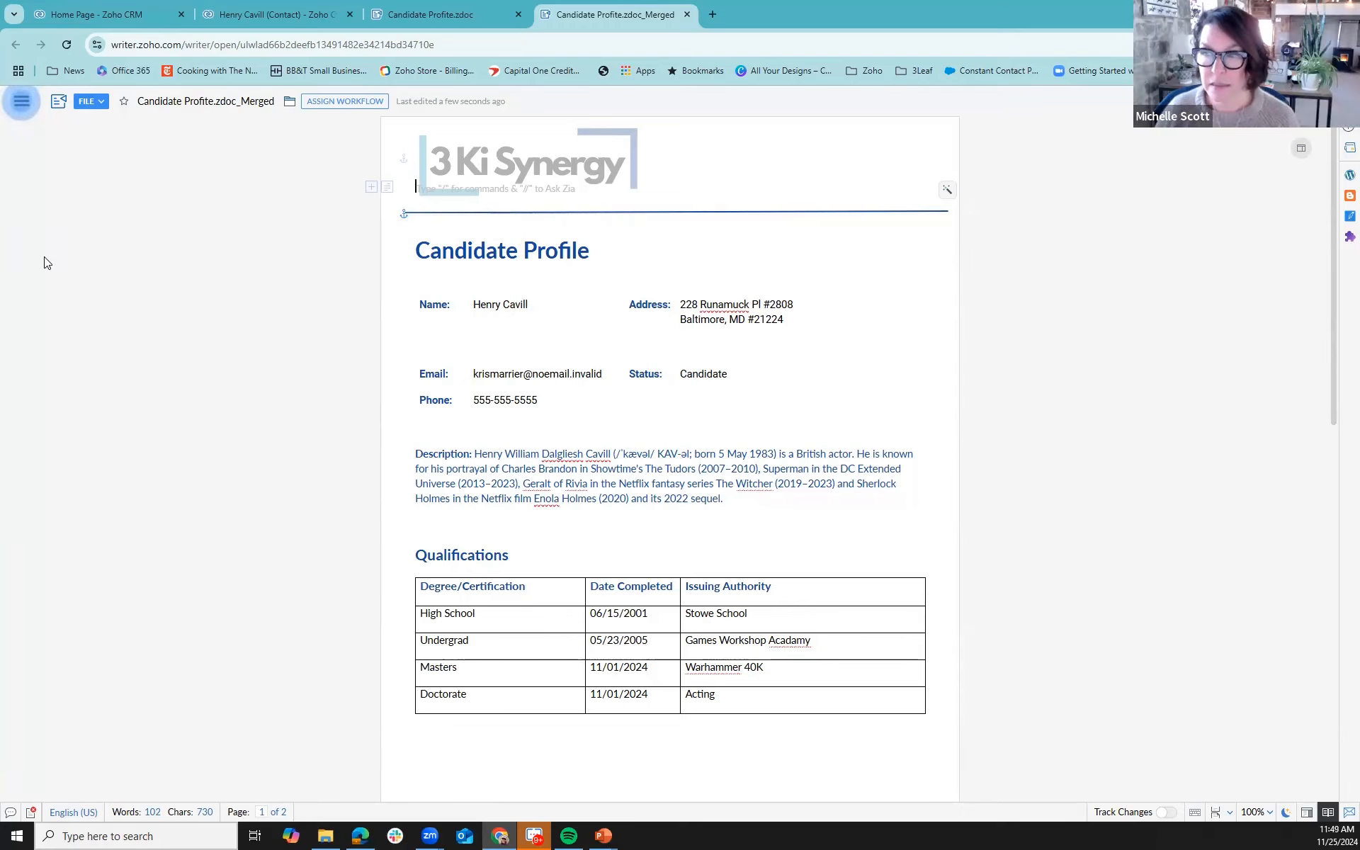
- Return to the CRM Contacts list and view its import options, including the one for Qualifications
{"action": "left_click", "coordinate": [233, 20]}
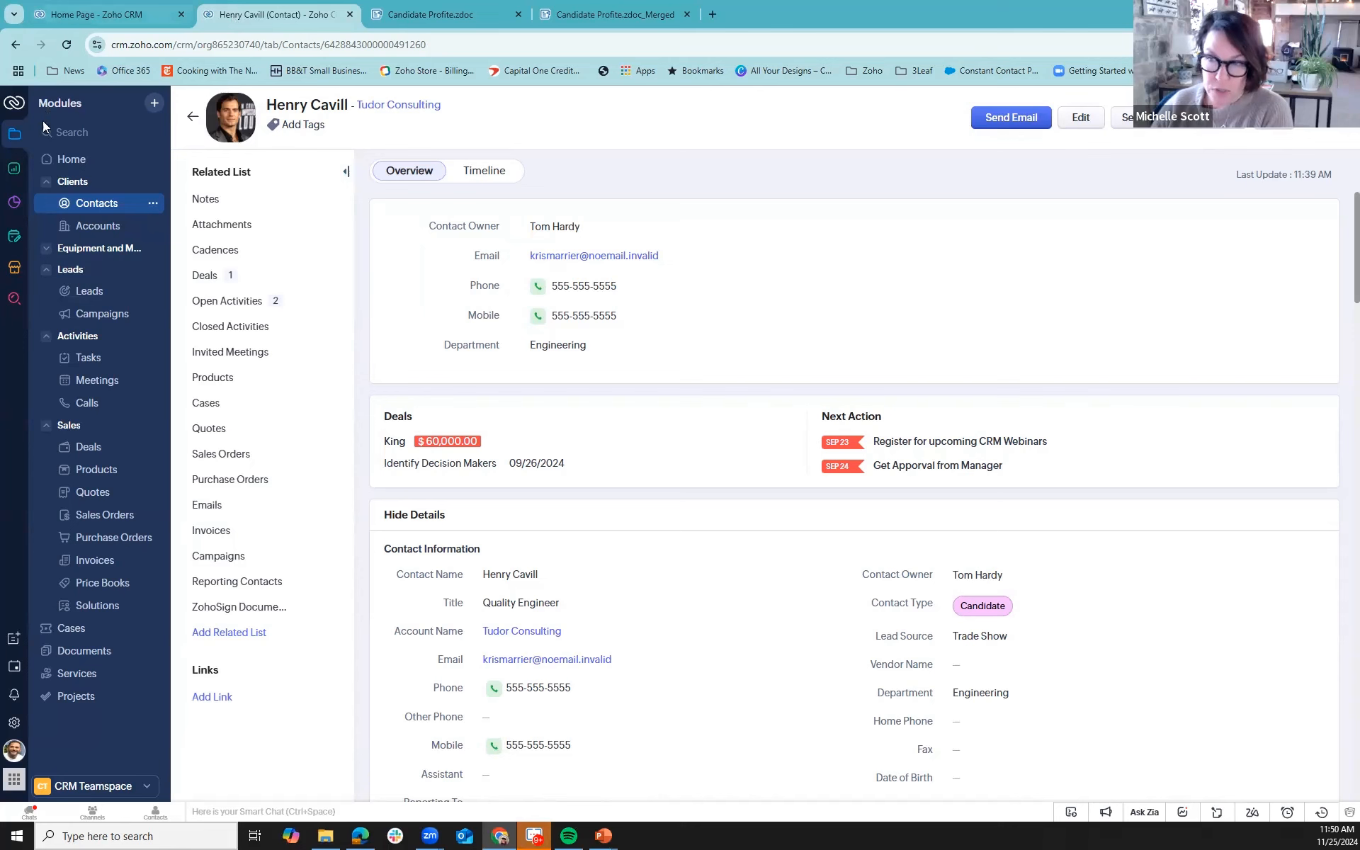
{"action": "left_click", "coordinate": [66, 204]}
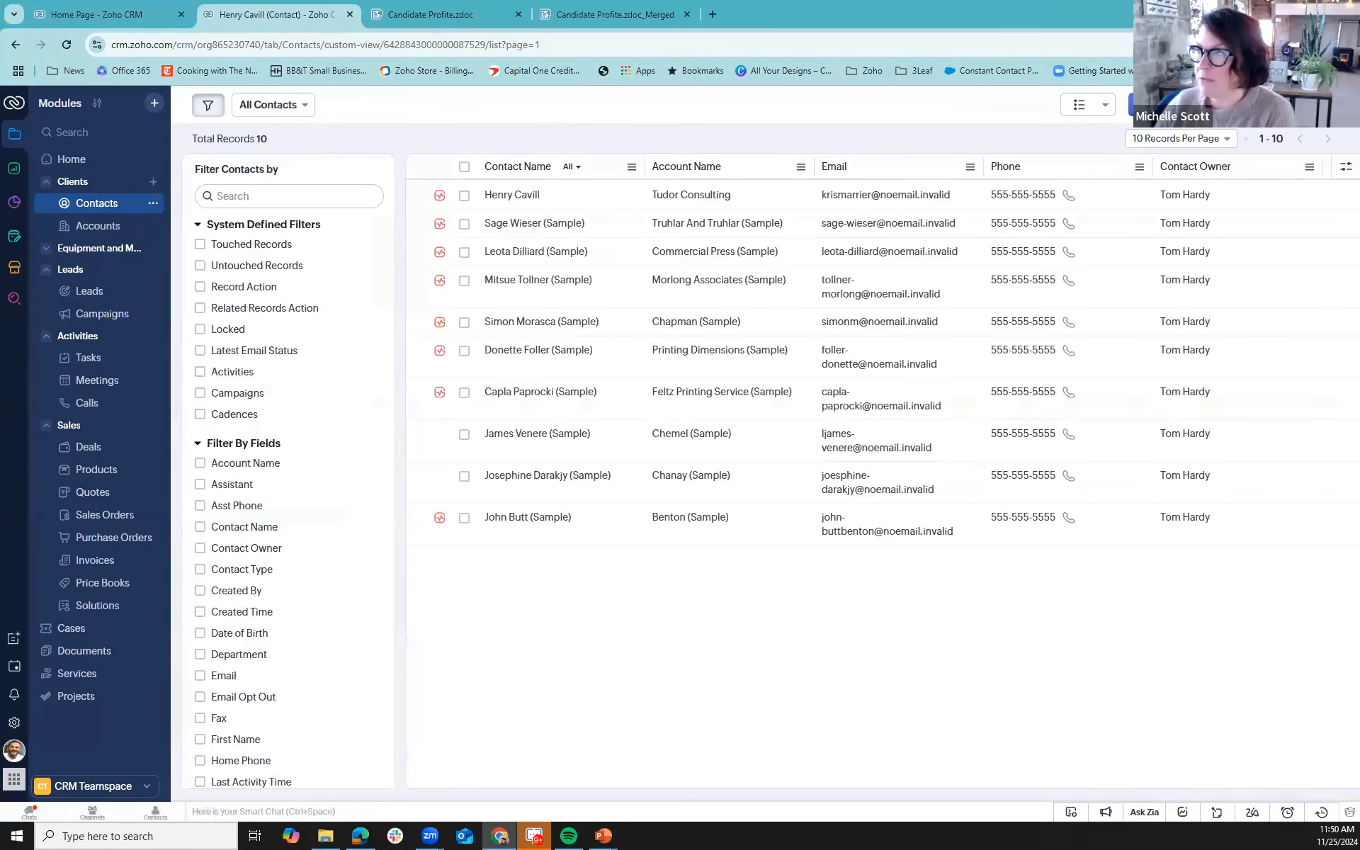
{"action": "left_click", "coordinate": [1224, 104]}
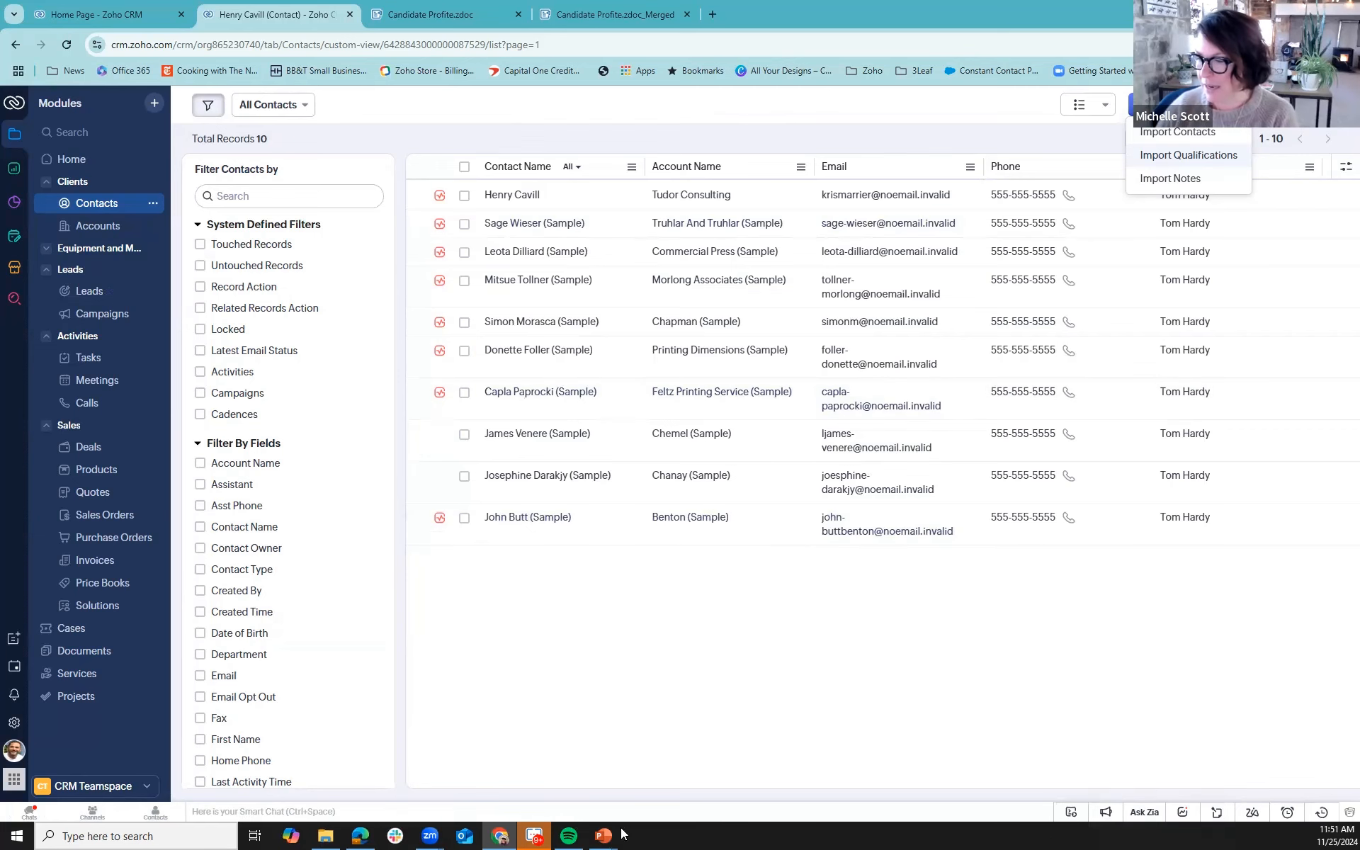
- Switch to the PowerPoint slide show with the team slide
{"action": "left_click", "coordinate": [591, 783]}
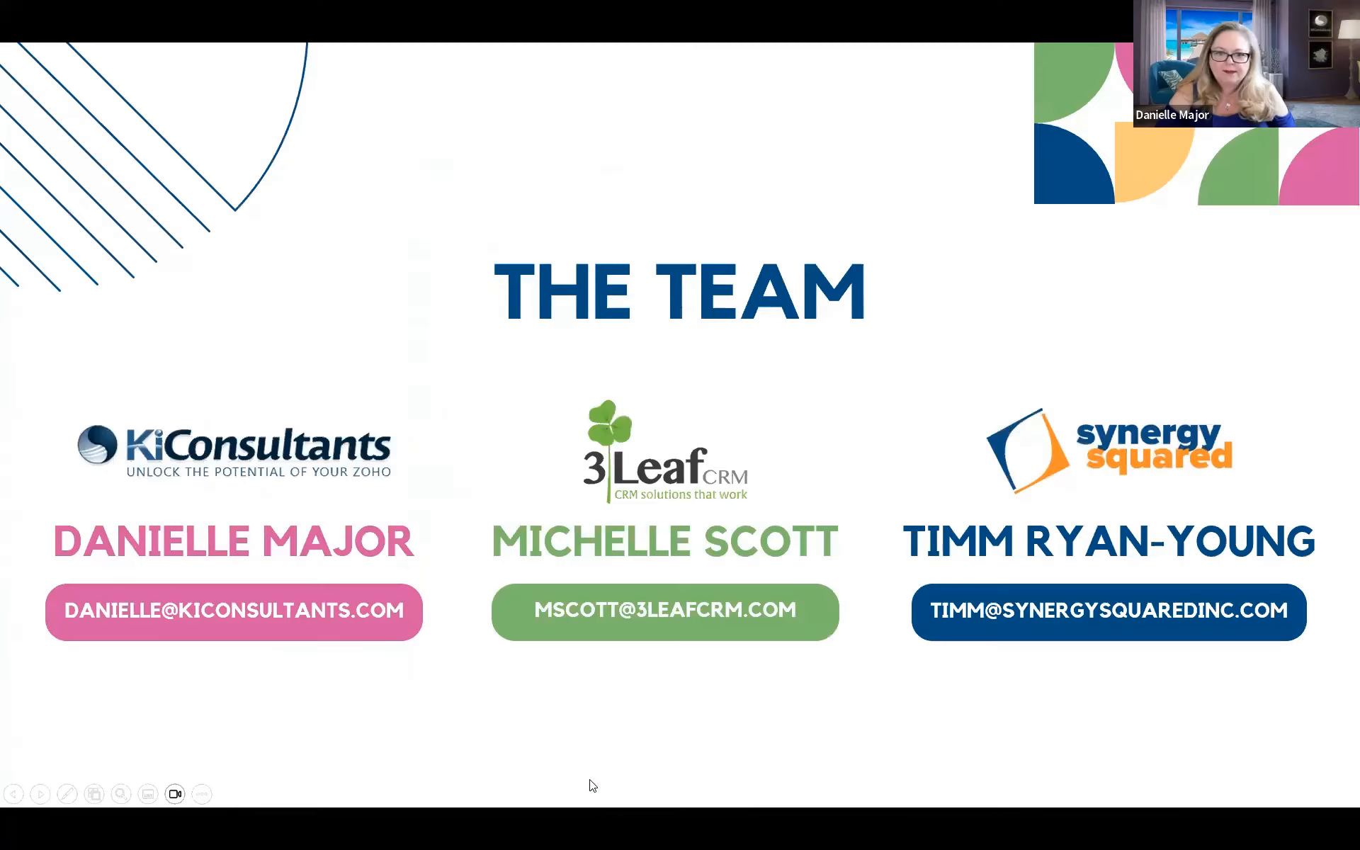